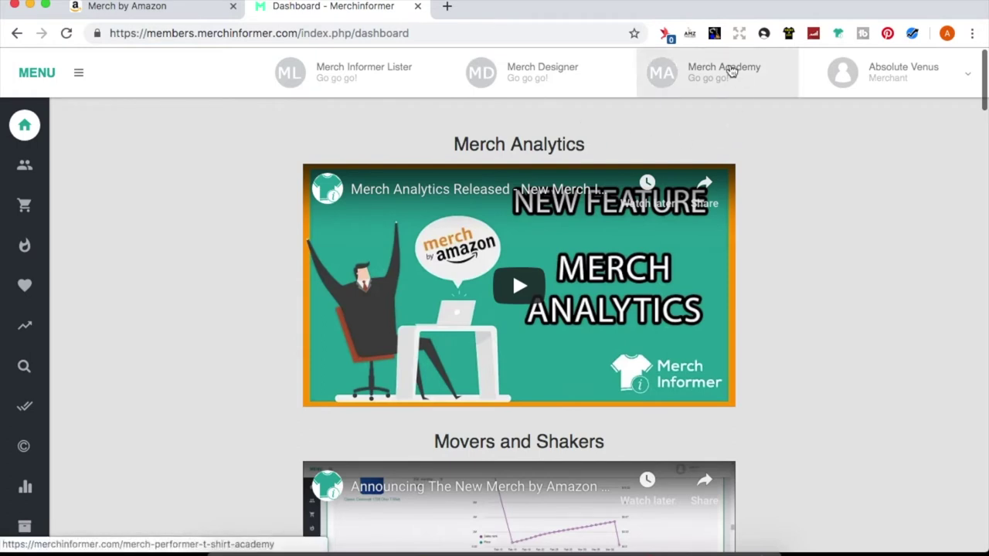
Look through the module tutorial videos on the Merch Informer dashboard, from Merch Analytics to Keyword Finder.
scroll(242, 180, down, 1)
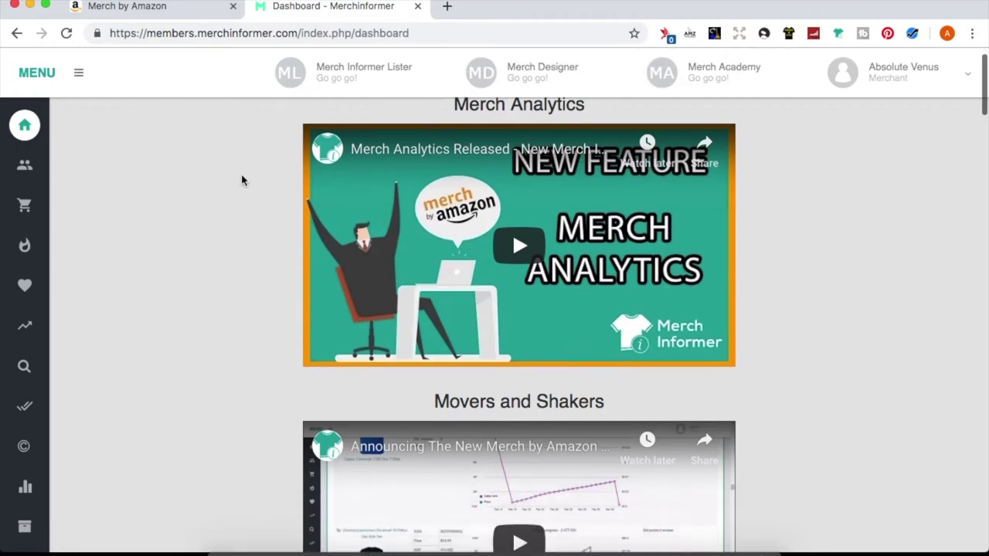
scroll(242, 180, up, 1)
scroll(503, 373, down, 2)
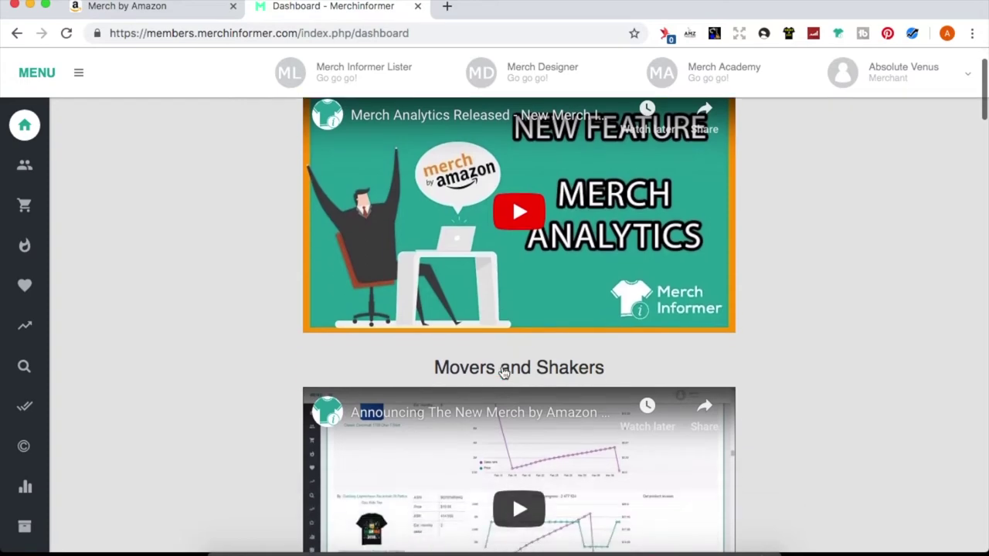
scroll(503, 373, down, 20)
scroll(503, 374, down, 20)
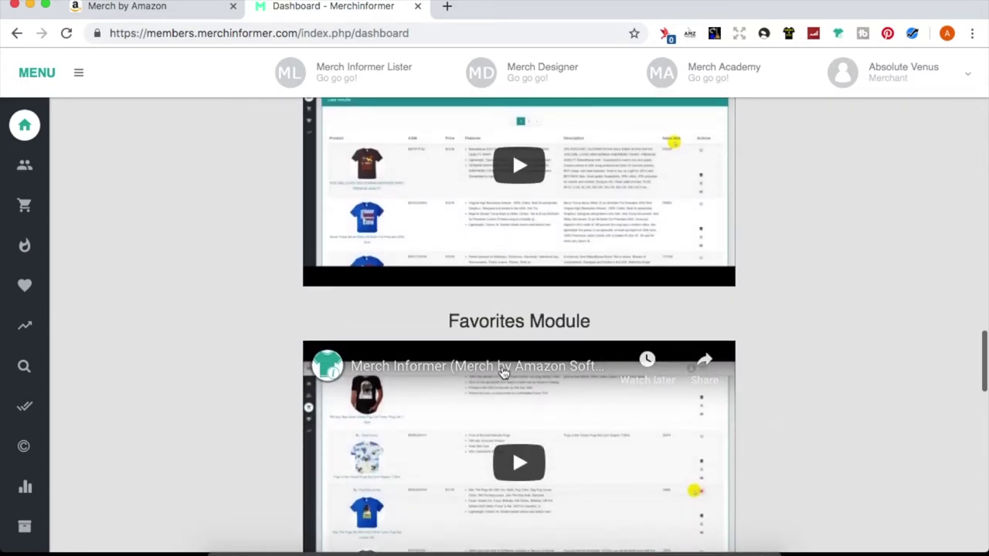
scroll(502, 373, down, 10)
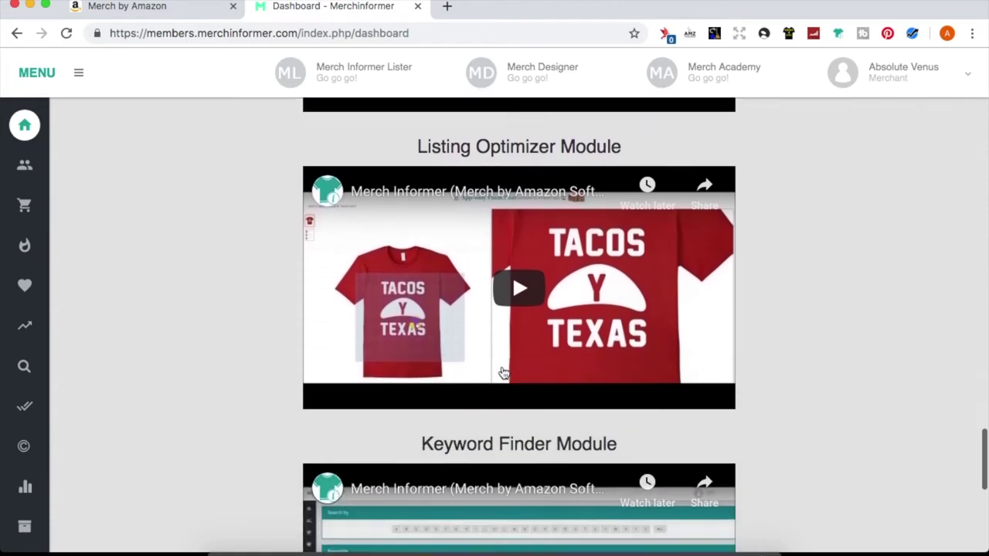
key(super+r)
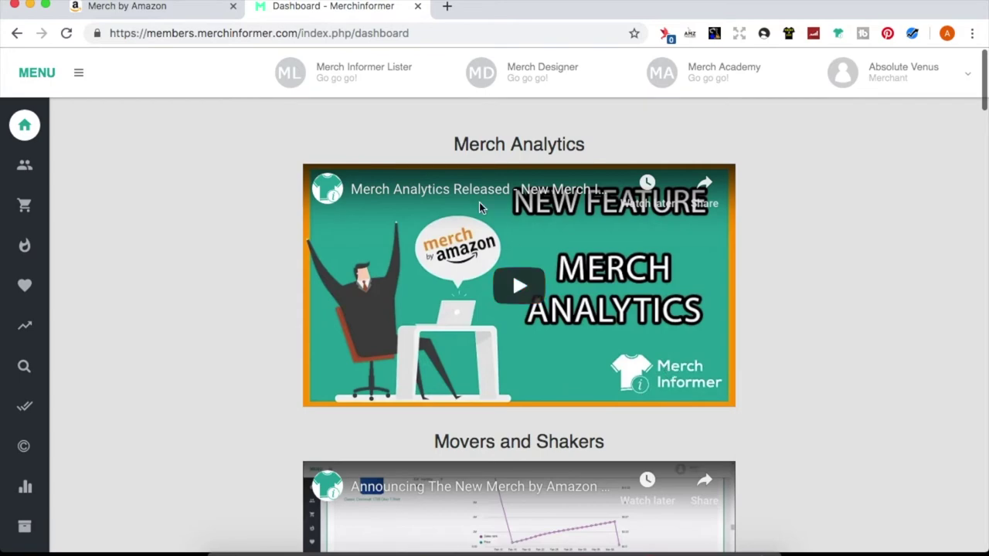
scroll(512, 271, down, 15)
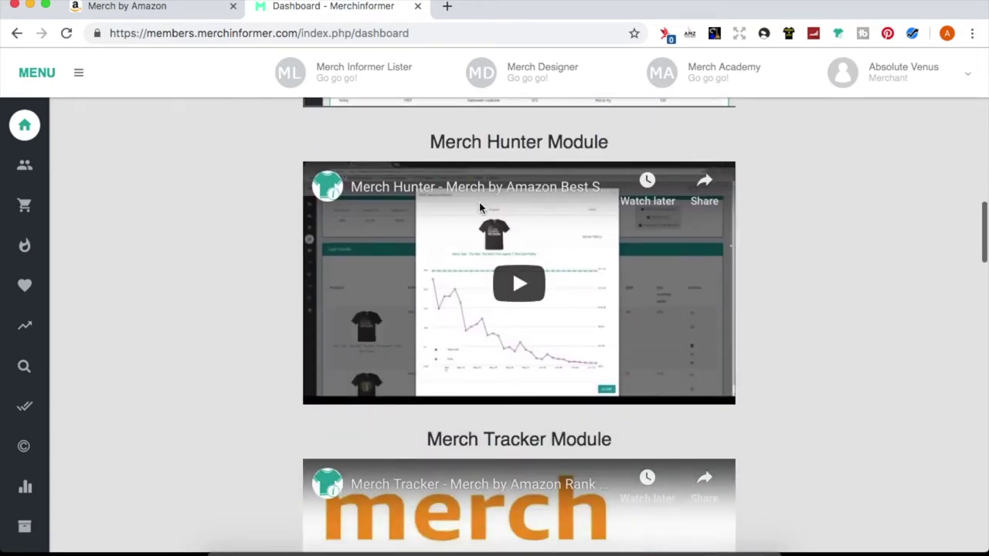
scroll(479, 202, up, 15)
Open the Merch Hunter module and review its search form from the bestseller options to the keywords.
mouse_move(20, 145)
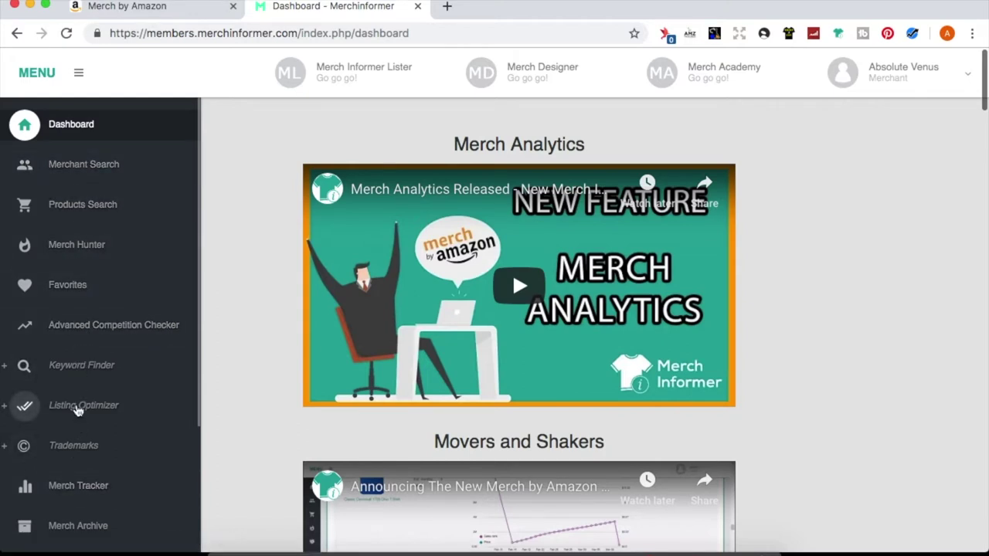
click(75, 246)
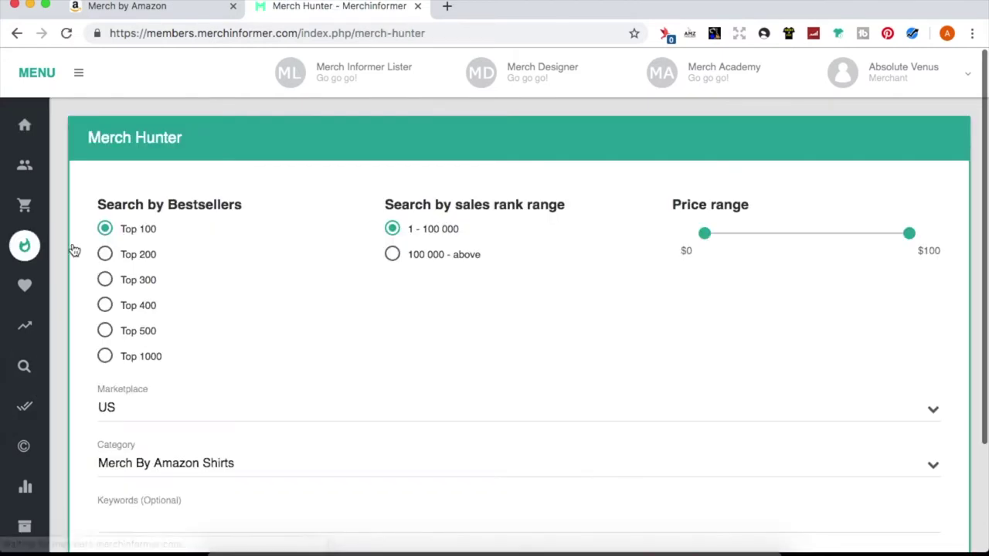
scroll(234, 162, down, 3)
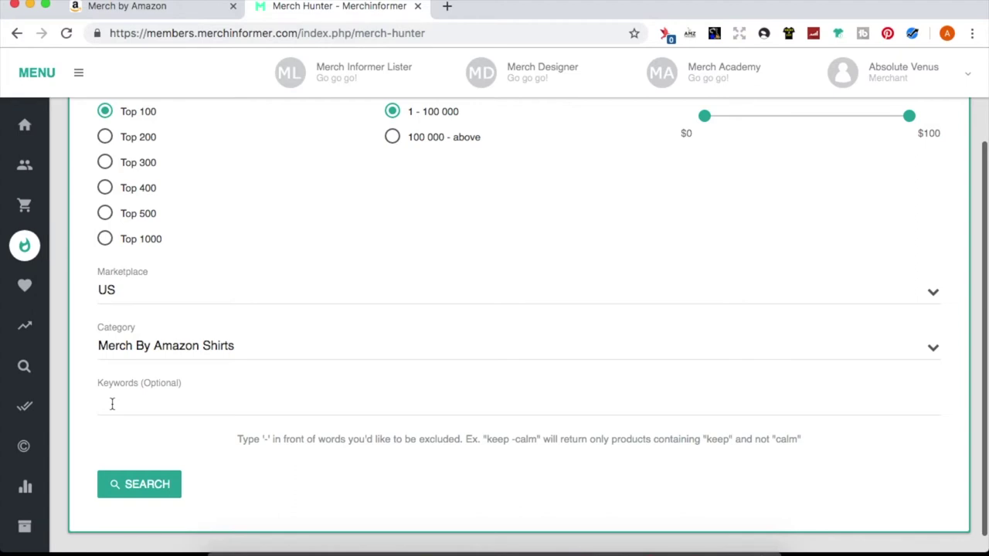
scroll(112, 404, up, 3)
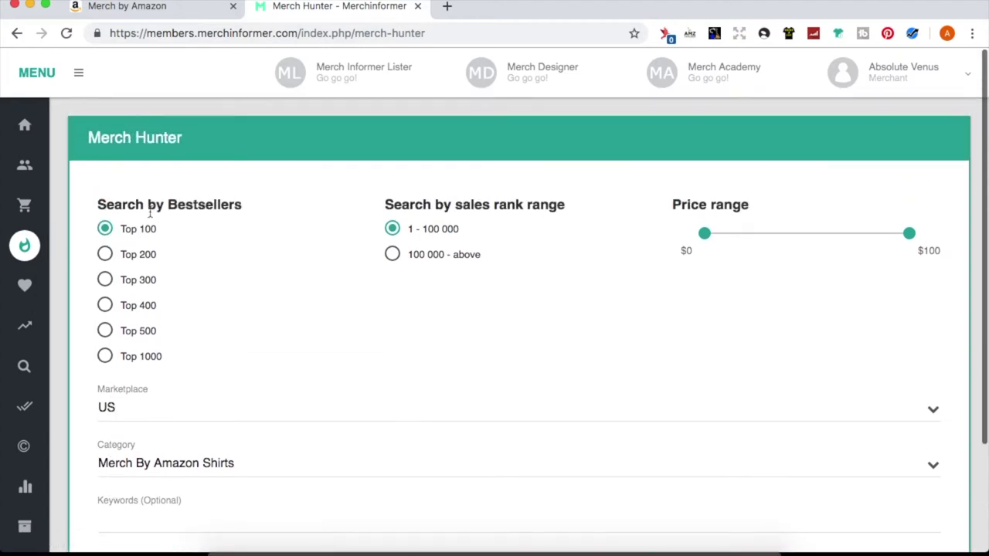
Set the search to the Top 1000 bestsellers with a sales rank range of 100 000 - above.
click(105, 358)
scroll(159, 419, down, 2)
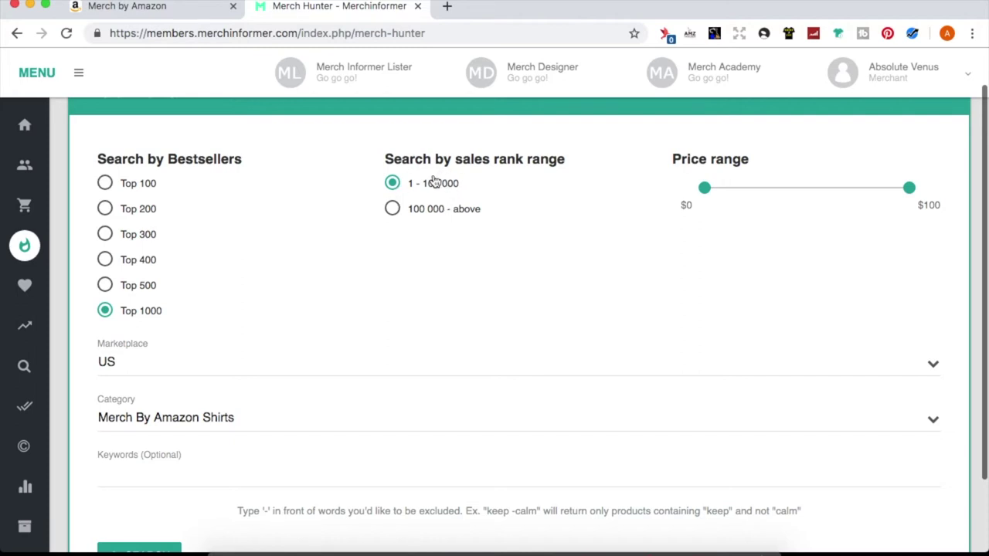
click(393, 210)
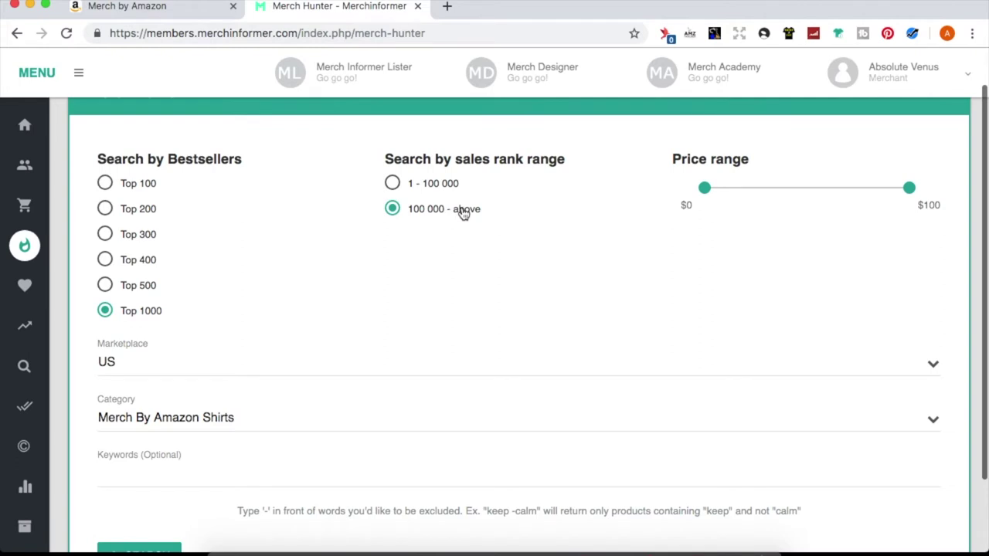
Enter "food tshirt" as the keywords and run the Merch Hunter search.
scroll(463, 214, down, 2)
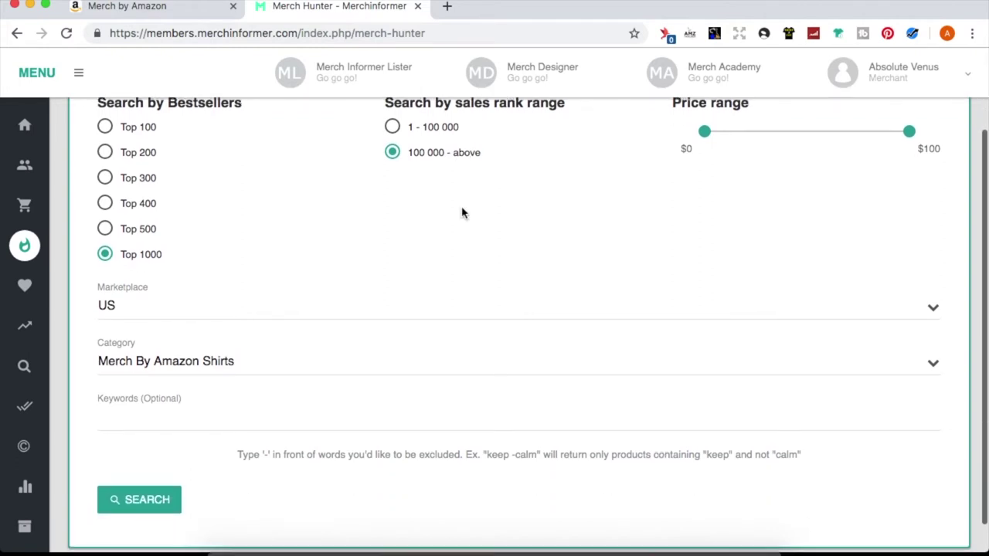
click(124, 417)
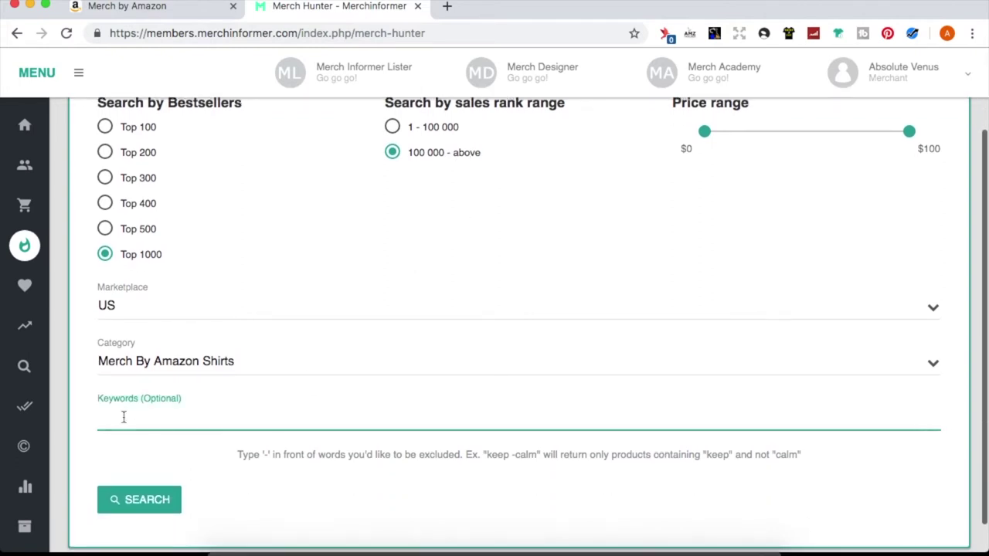
text(food)
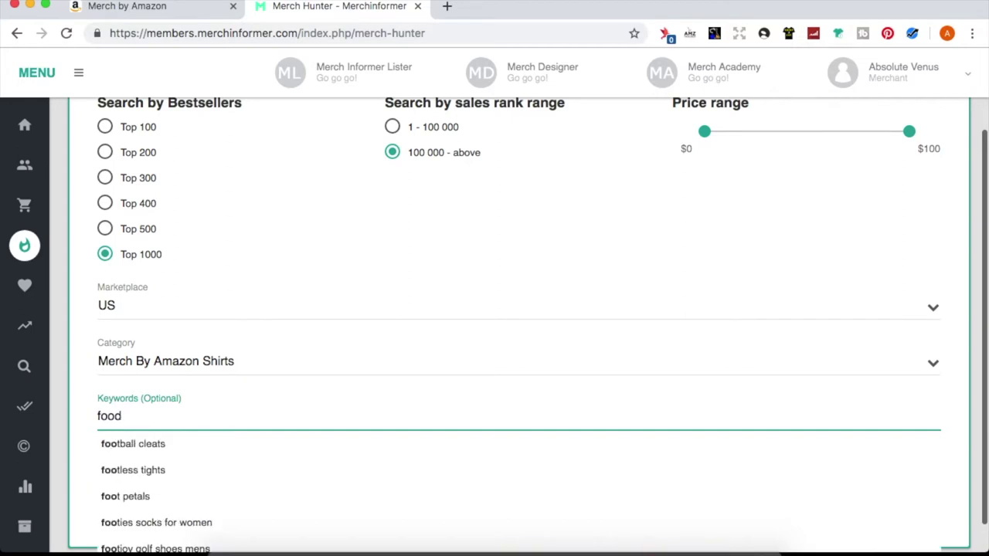
click(276, 392)
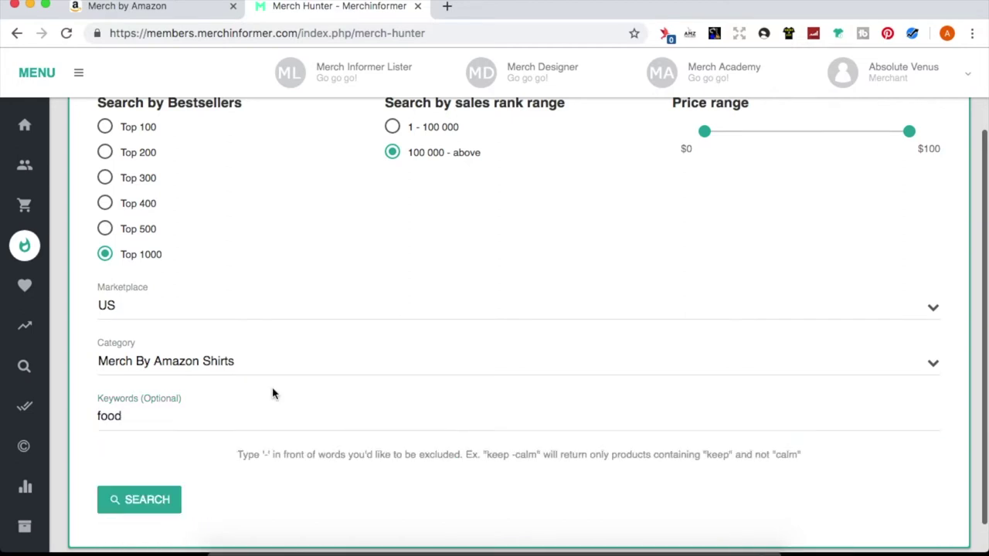
click(190, 418)
text(tshirt)
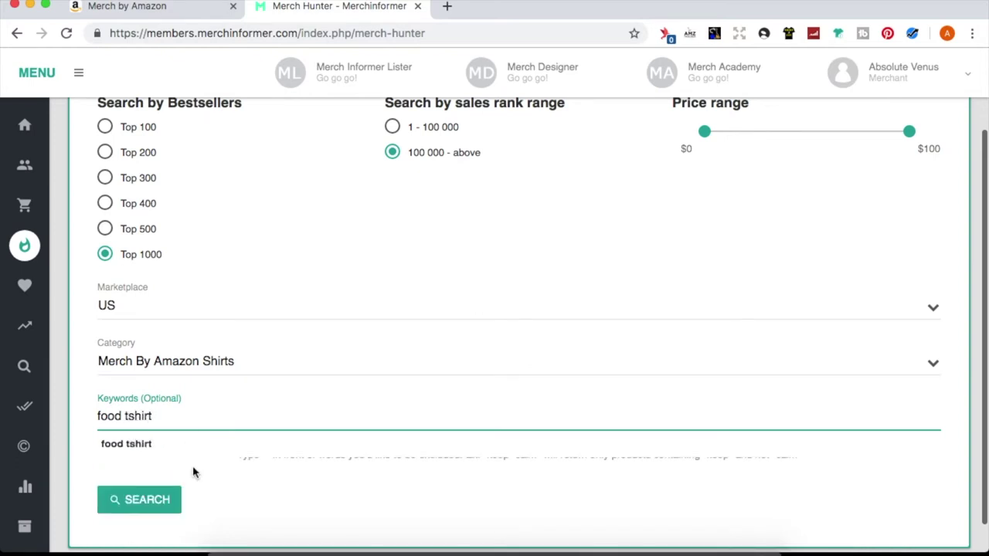
click(147, 502)
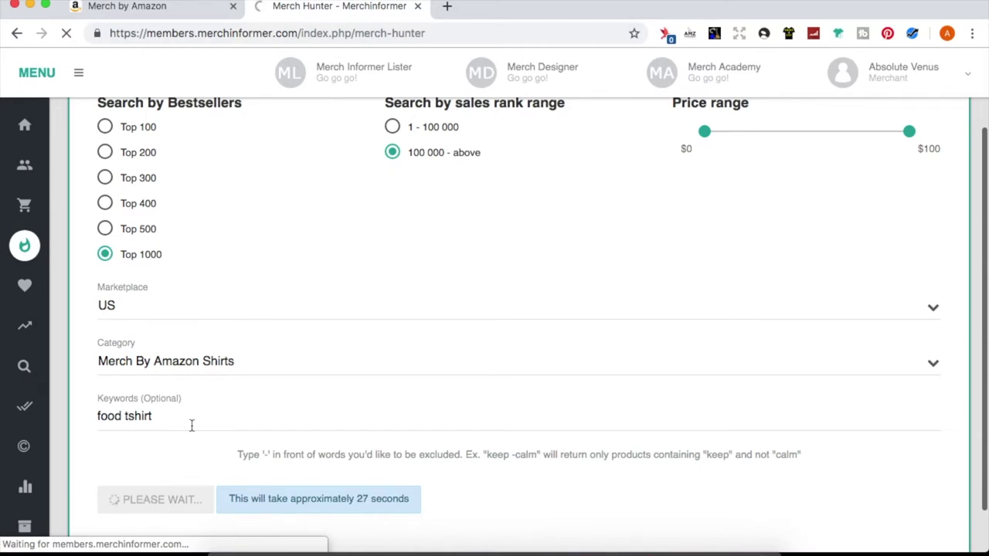
Review the search's results data, last search criteria and keyword count.
scroll(229, 309, down, 10)
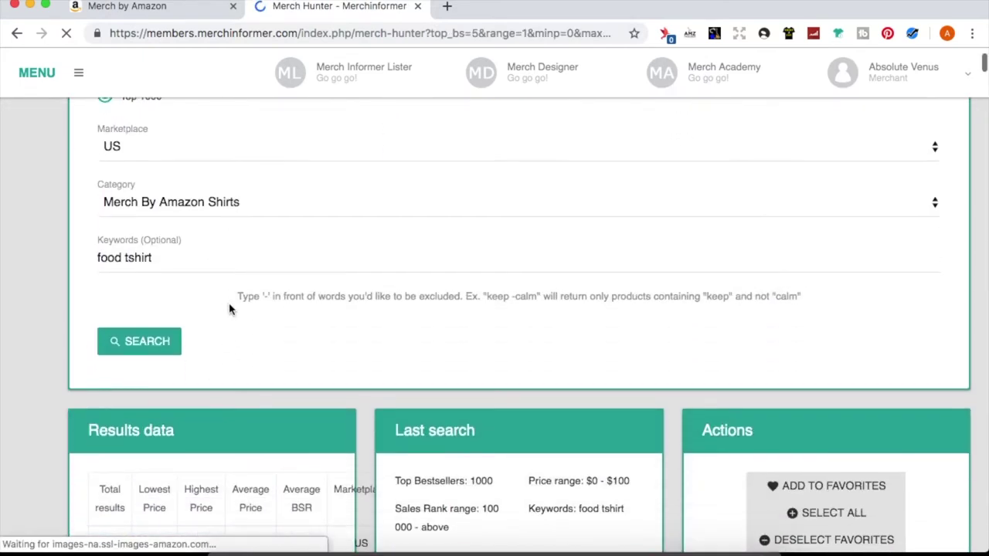
scroll(230, 309, down, 1)
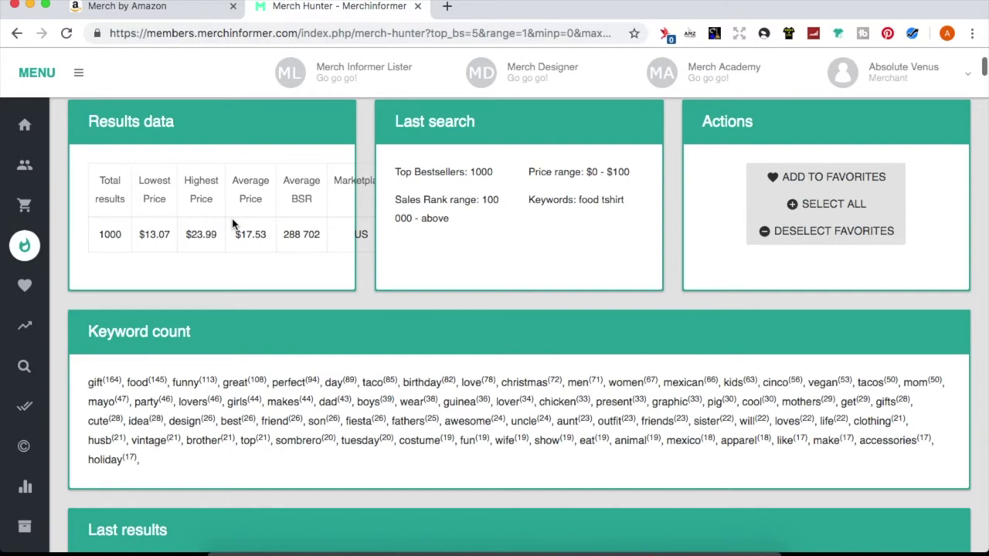
scroll(234, 224, down, 2)
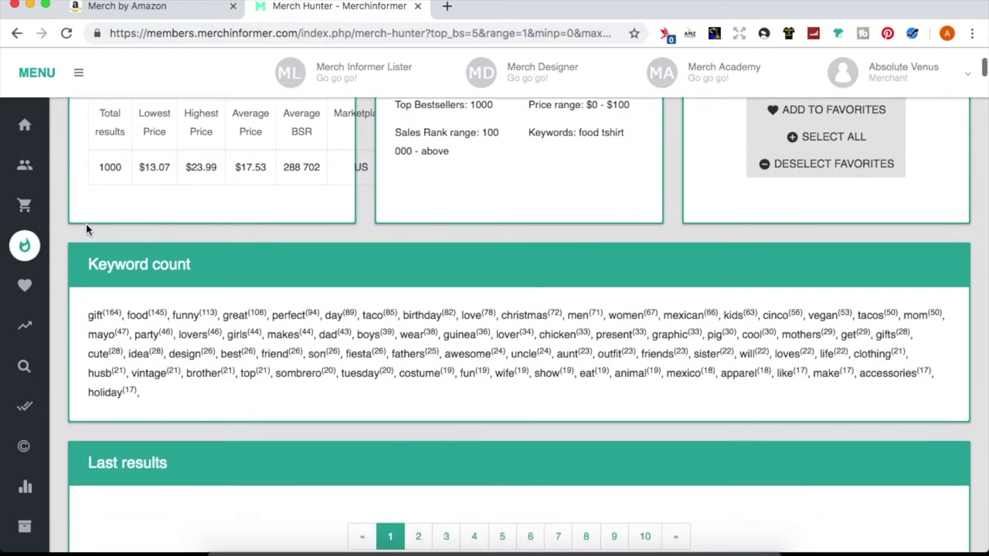
scroll(72, 244, down, 3)
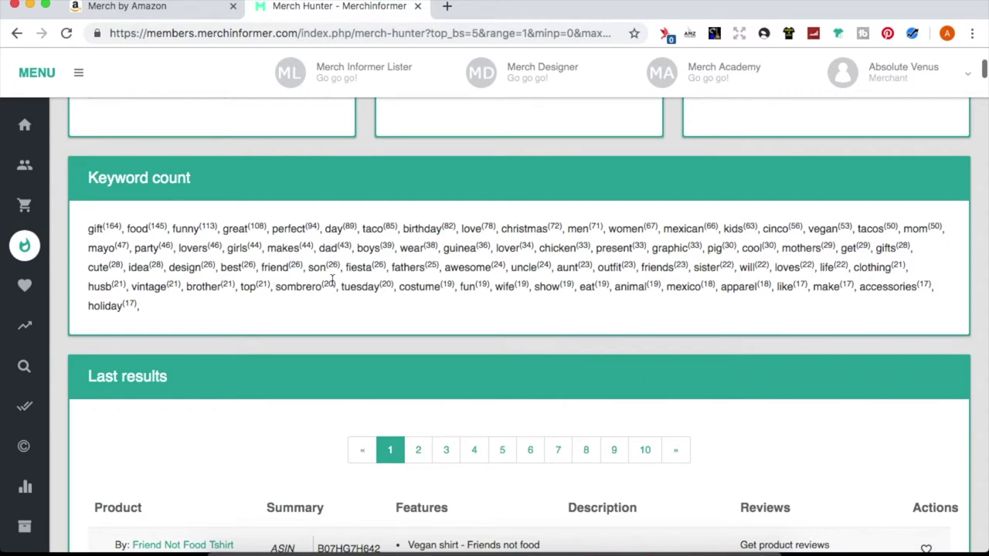
scroll(68, 359, down, 3)
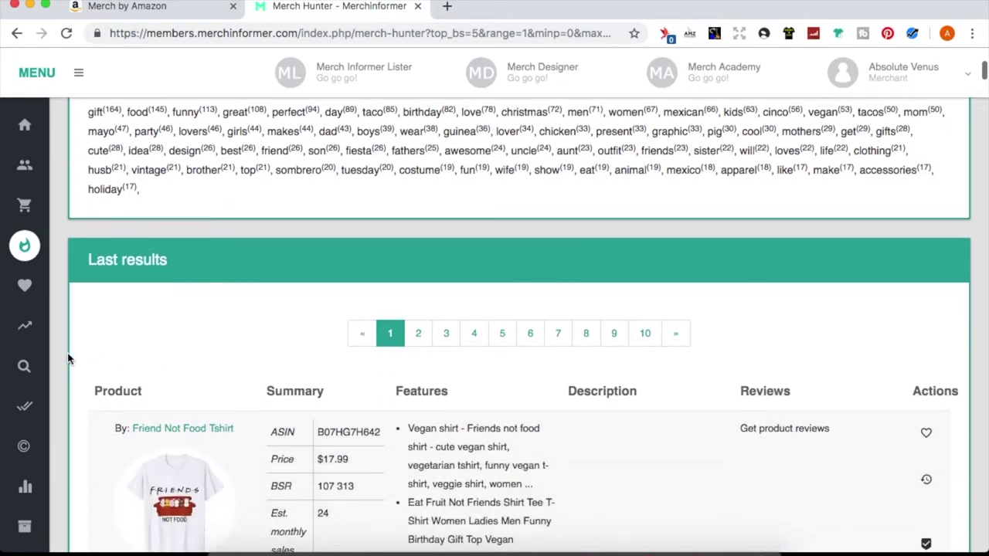
Examine the Friends Not Food vegan shirt's design, price, BSR and estimated sales in the search results.
scroll(68, 359, down, 1)
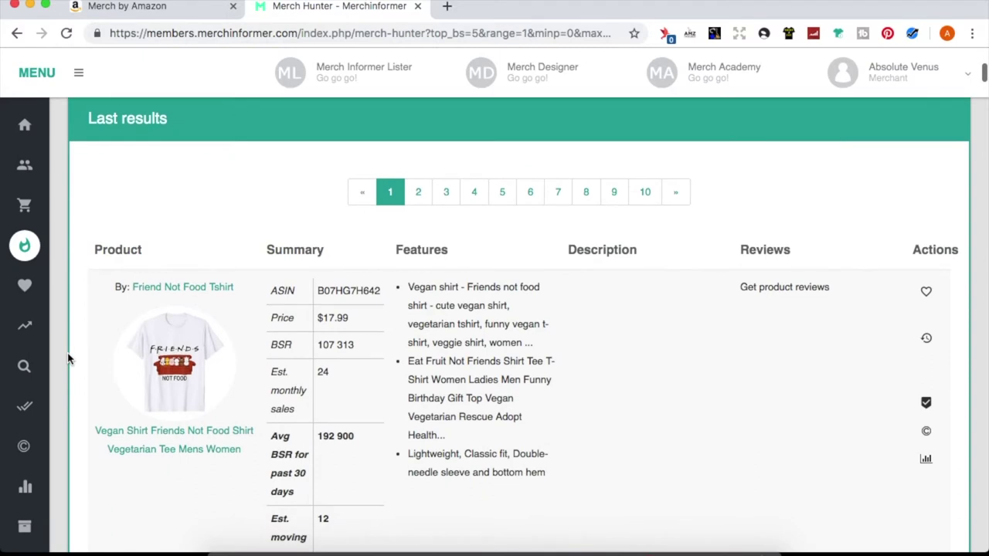
scroll(68, 359, down, 2)
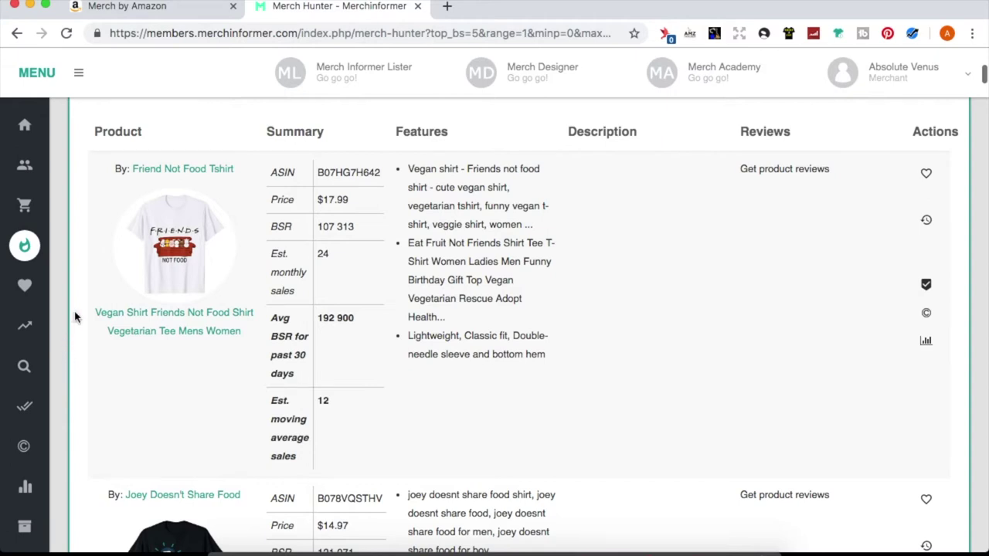
scroll(74, 316, down, 1)
scroll(75, 317, down, 1)
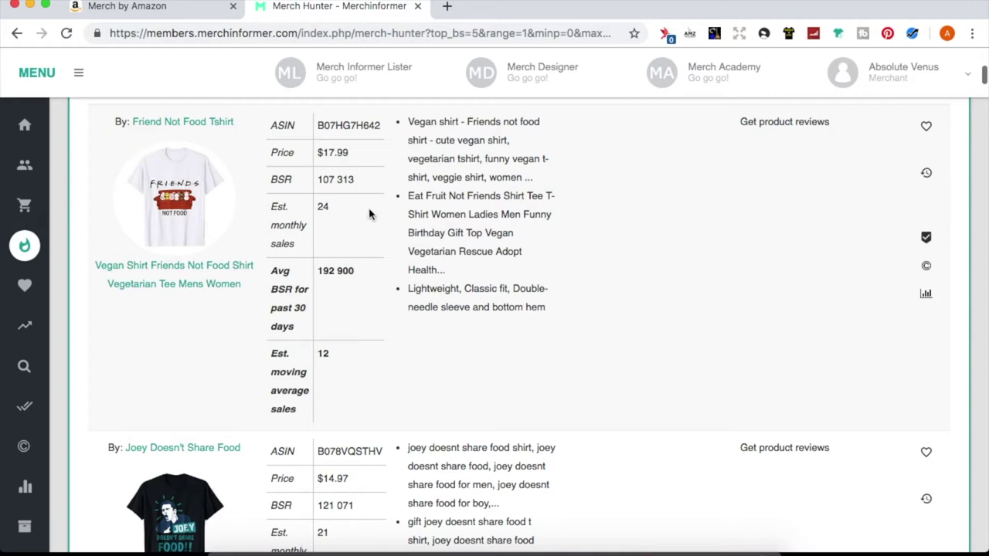
mouse_move(167, 246)
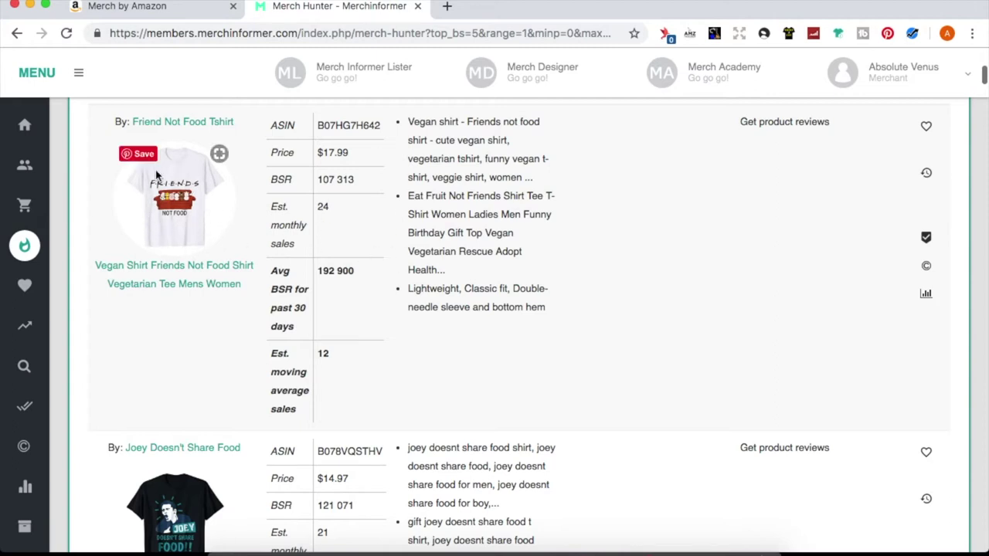
scroll(163, 232, down, 3)
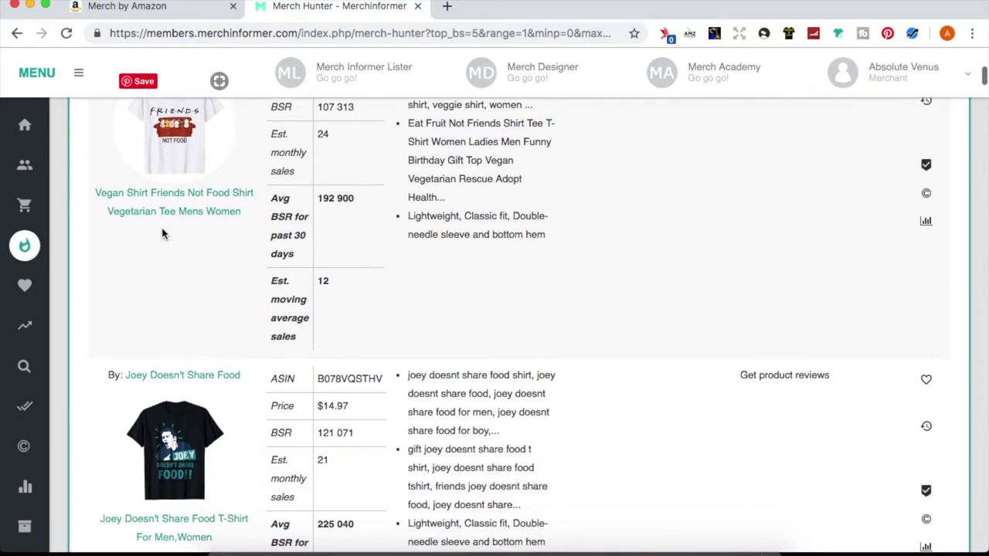
scroll(162, 232, up, 3)
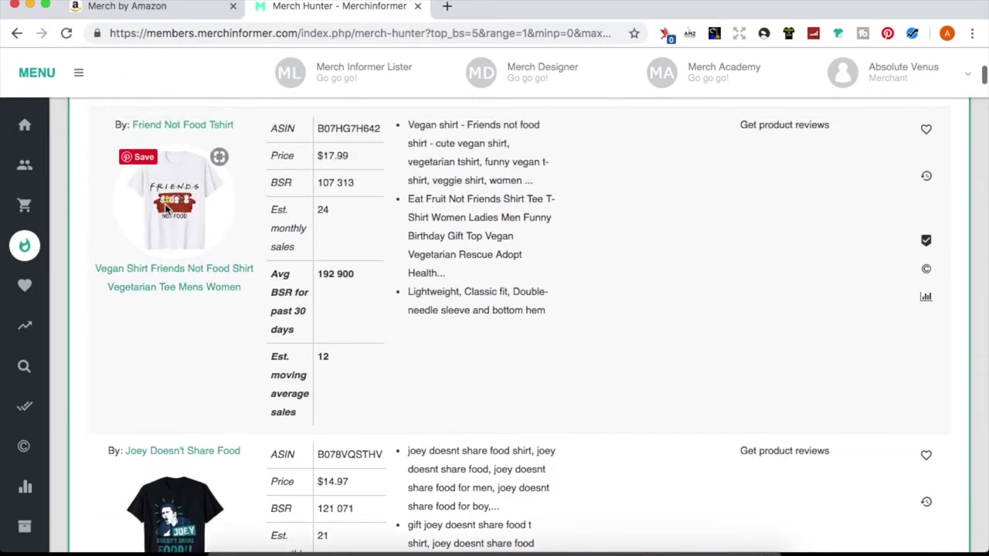
scroll(165, 207, down, 1)
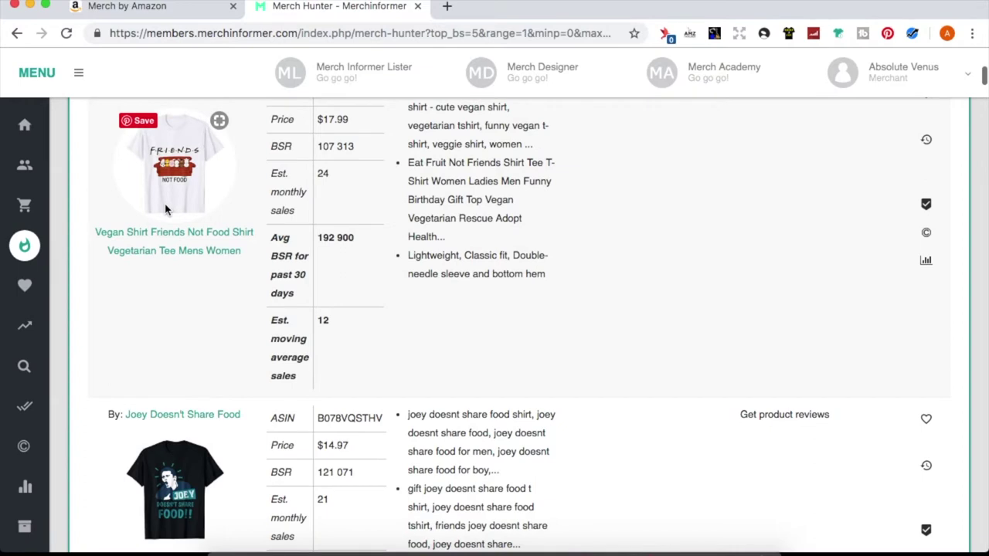
Examine the Joey Doesn't Share Food T-shirt's design, BSR and estimated sales, continuing to the bunny shirt listing.
scroll(165, 210, down, 3)
scroll(178, 401, down, 3)
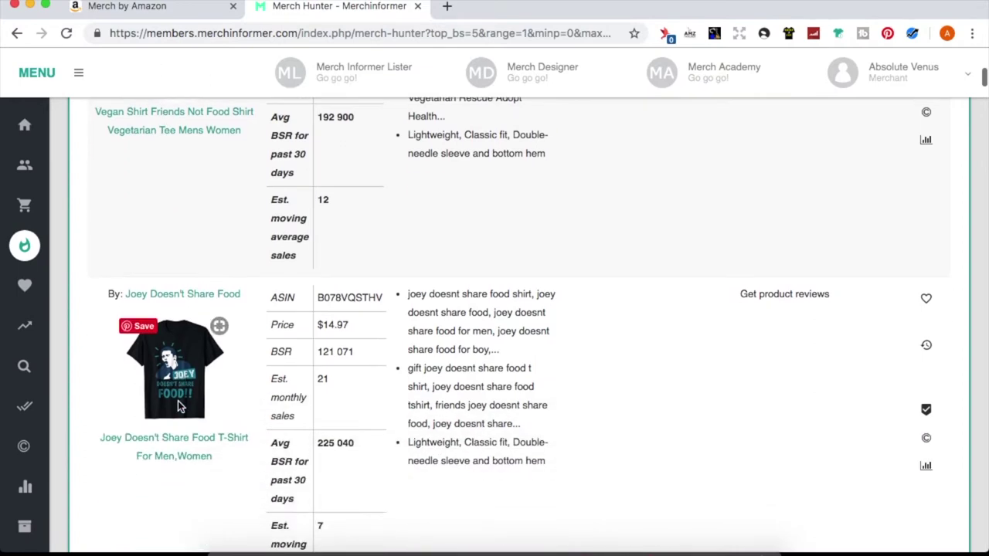
mouse_move(215, 299)
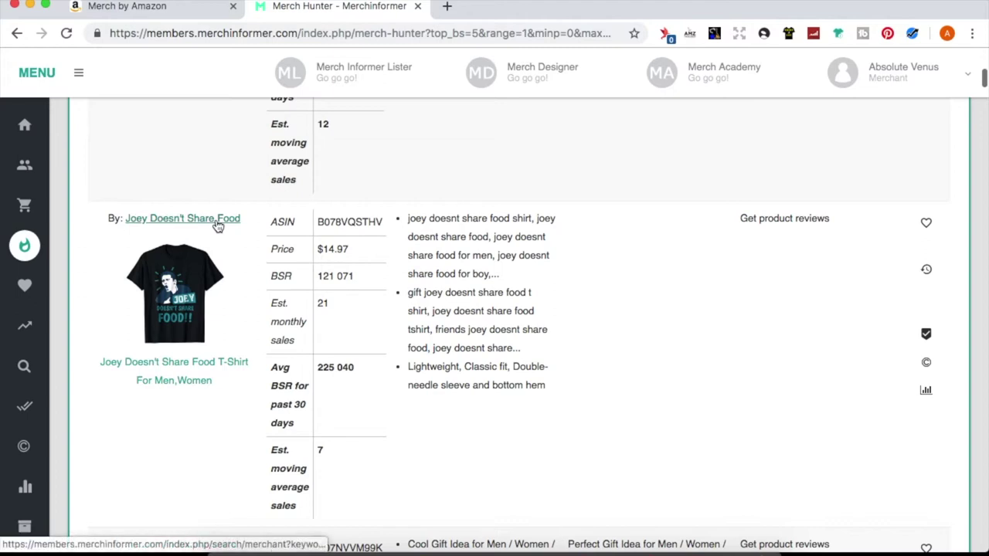
mouse_move(164, 266)
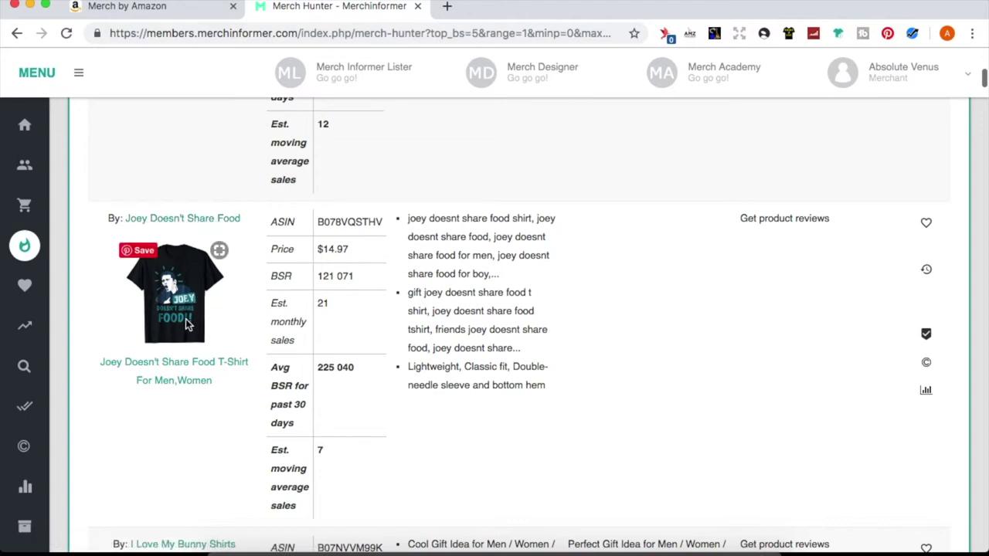
scroll(186, 319, down, 1)
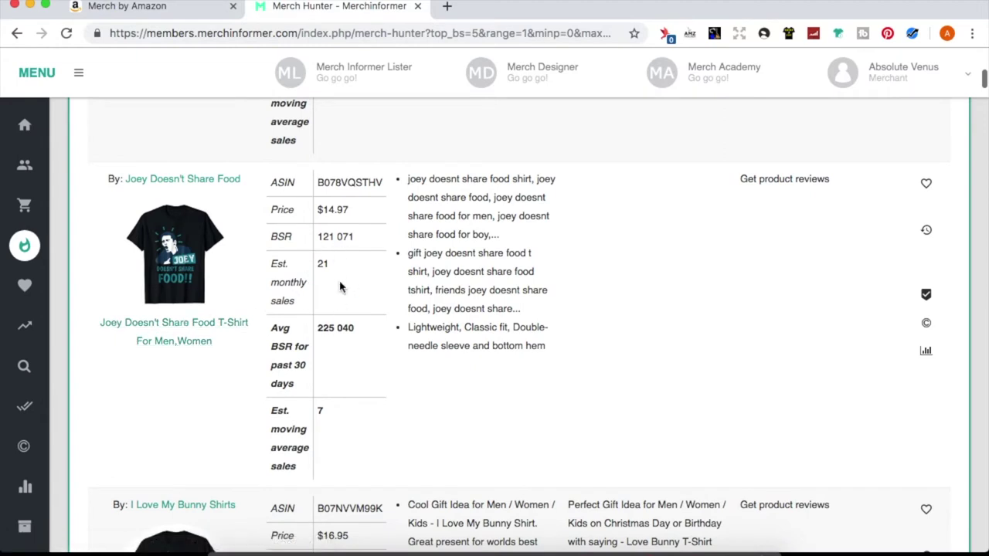
scroll(340, 288, down, 4)
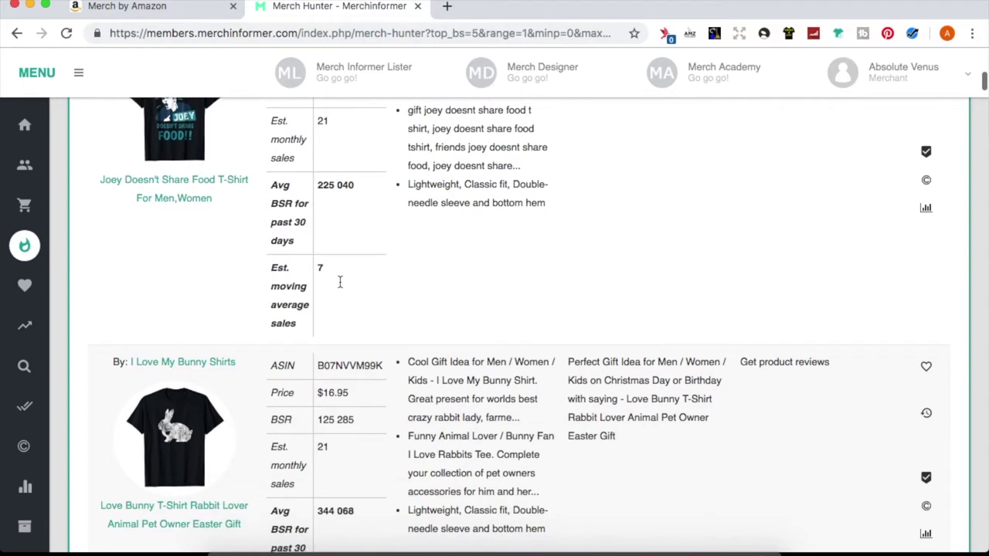
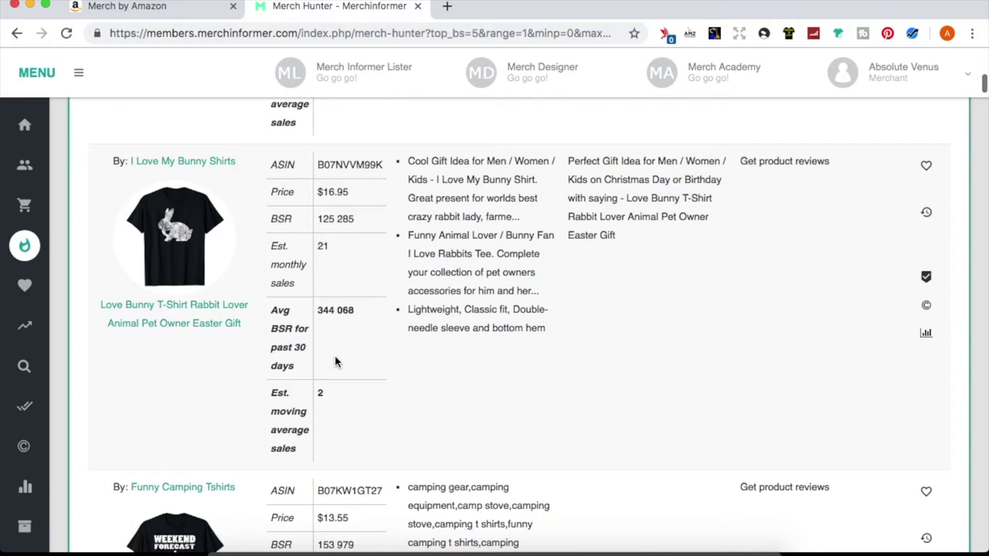
Review the Love Bunny T-shirt's price, BSR and estimated sales, and open its BSR and price history.
scroll(327, 315, down, 3)
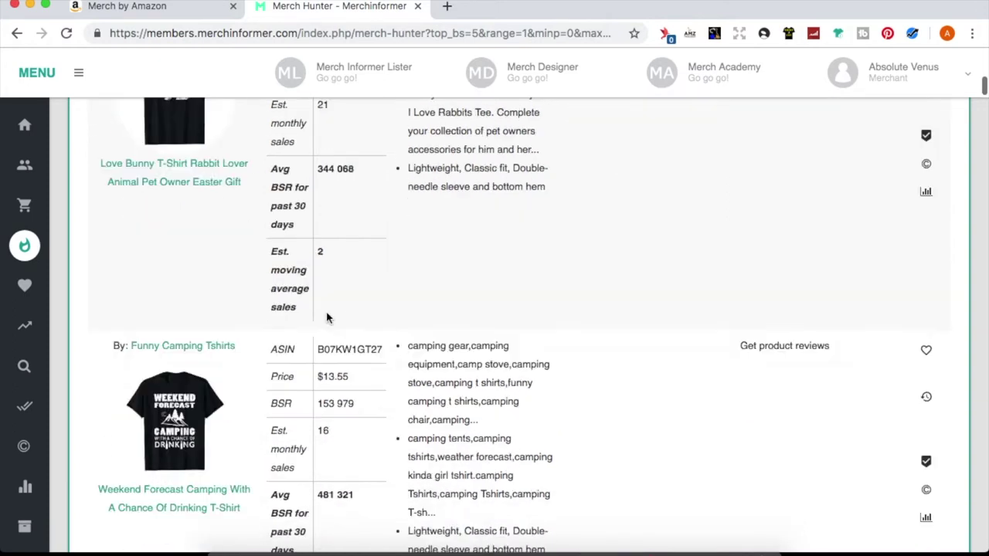
scroll(327, 316, up, 2)
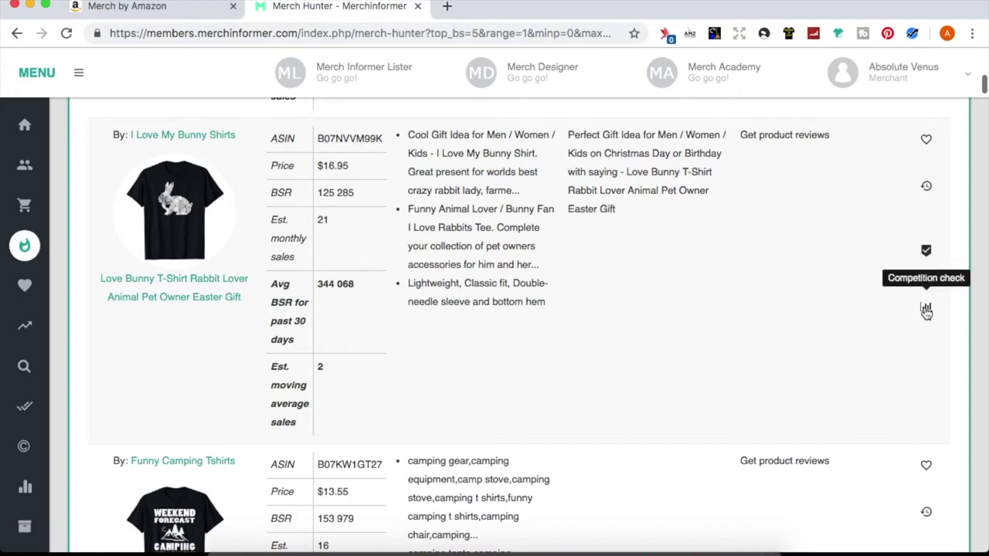
scroll(344, 276, up, 2)
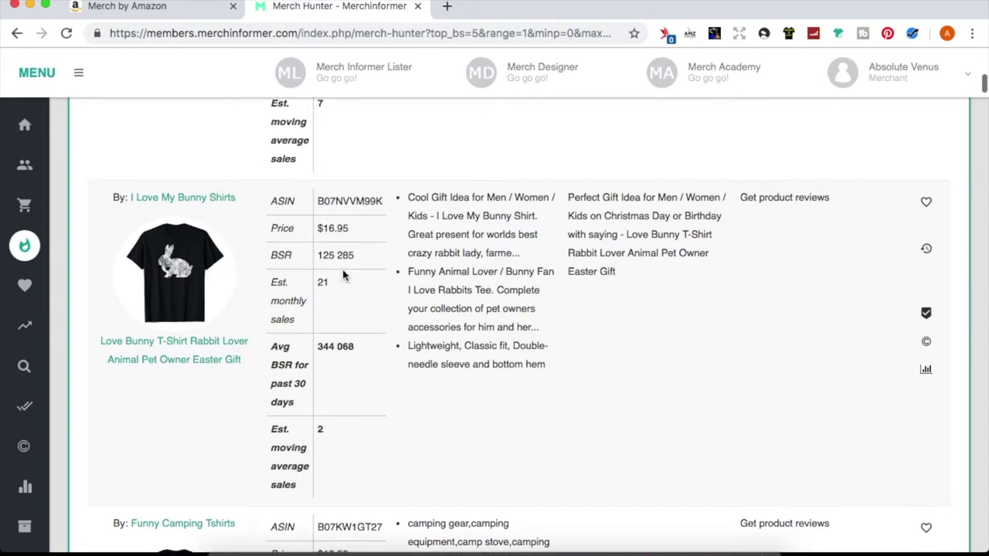
scroll(344, 276, down, 1)
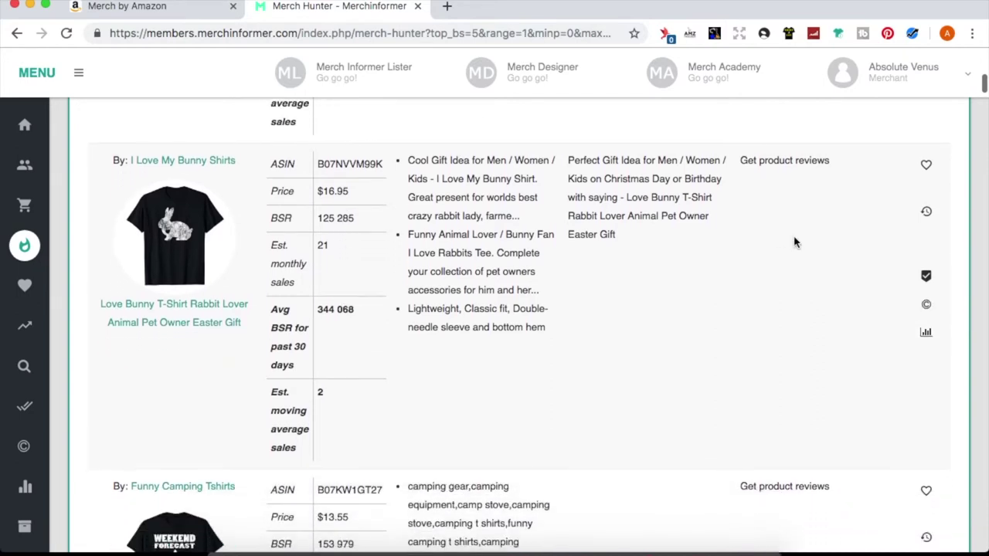
click(928, 217)
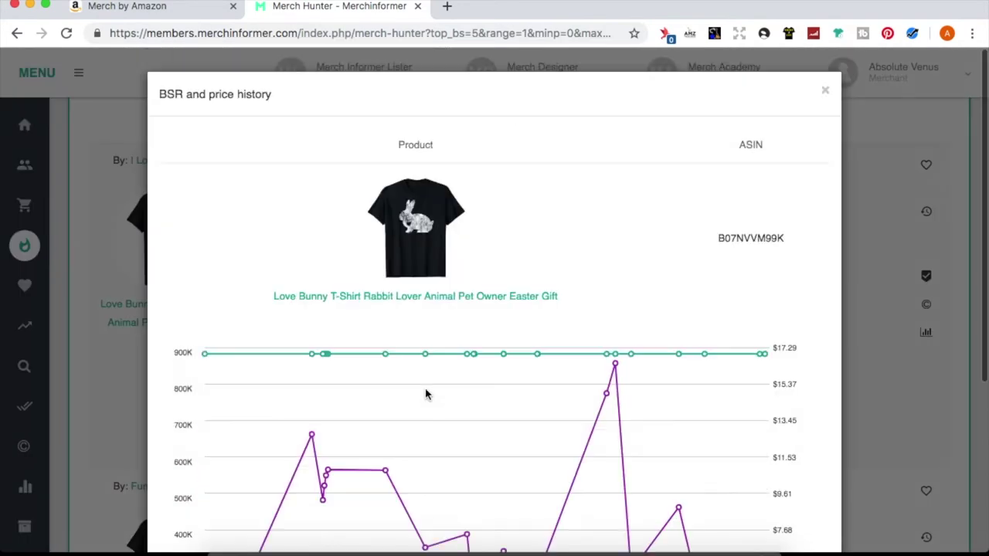
Examine the price line and the sales rank points across the bunny shirt's history chart.
mouse_move(426, 393)
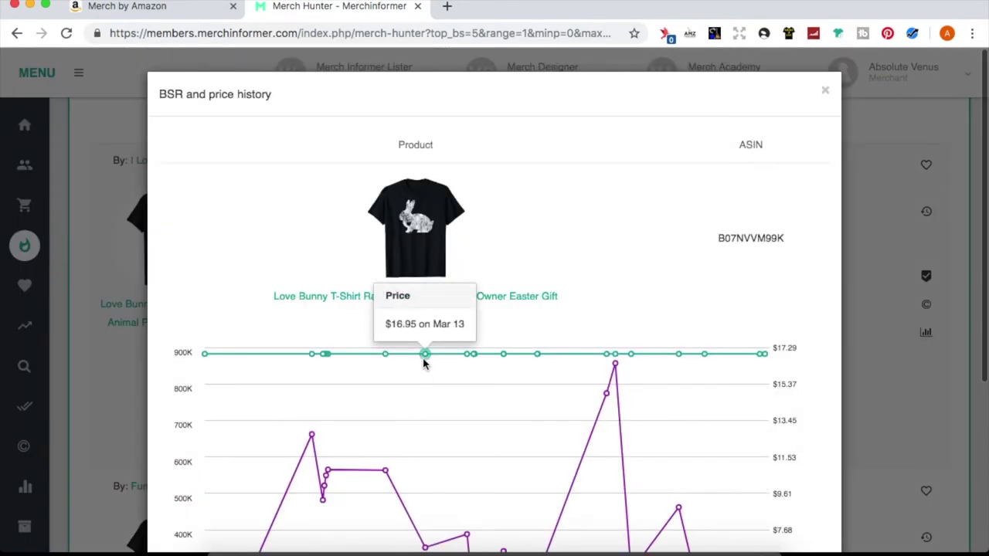
scroll(423, 363, down, 3)
scroll(423, 364, down, 3)
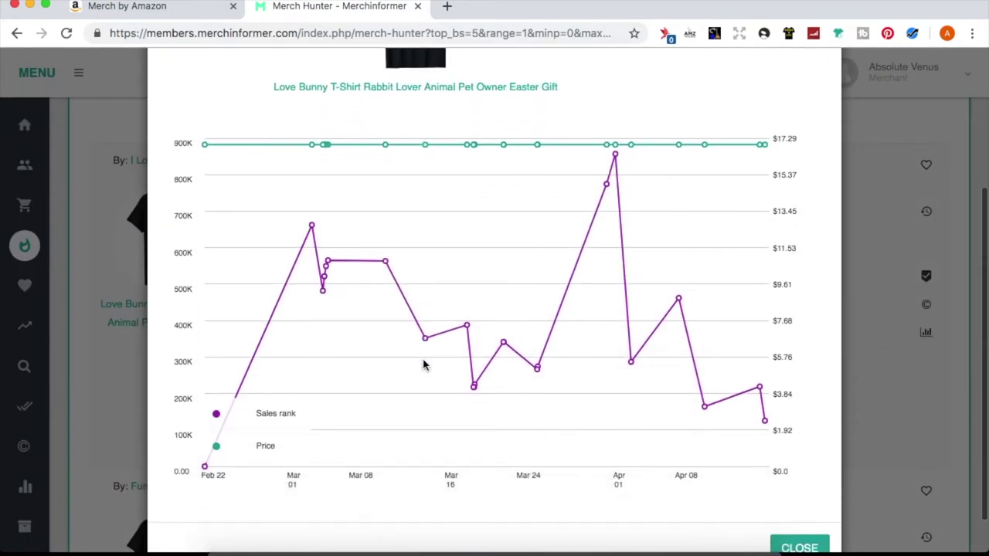
scroll(423, 363, down, 1)
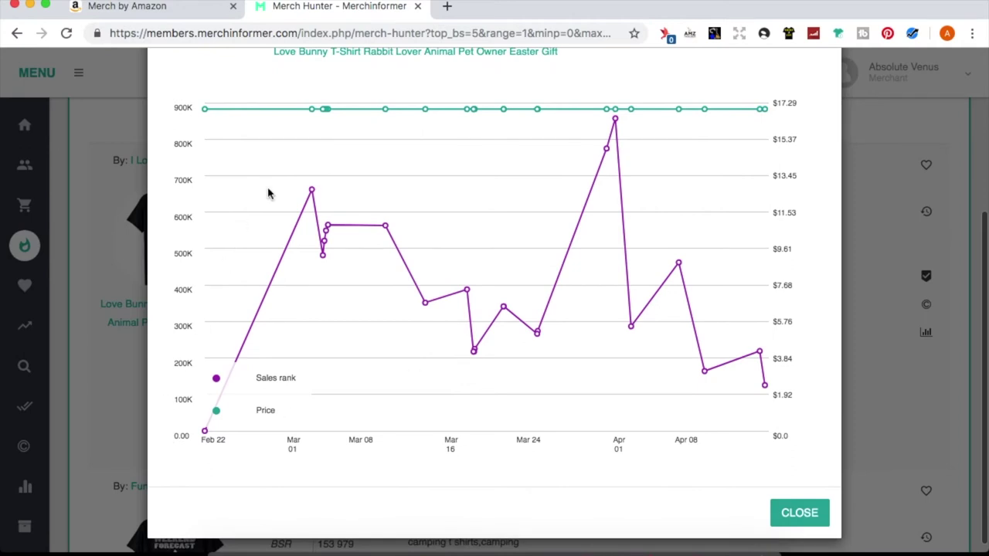
mouse_move(632, 332)
mouse_move(709, 383)
mouse_move(767, 395)
mouse_move(205, 110)
Compare the bunny shirt's latest sales ranks with its March points, and close the BSR and price history.
scroll(488, 191, up, 3)
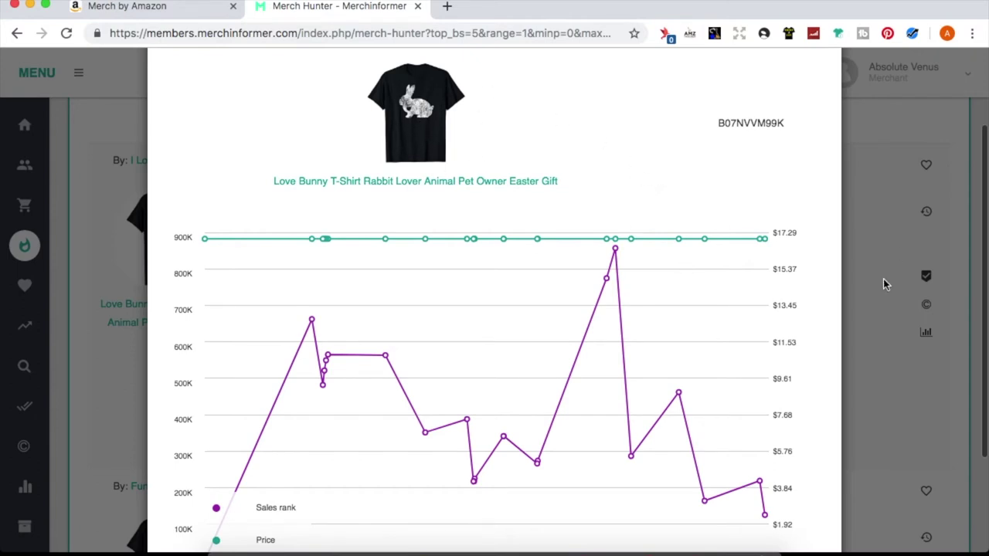
scroll(765, 354, down, 3)
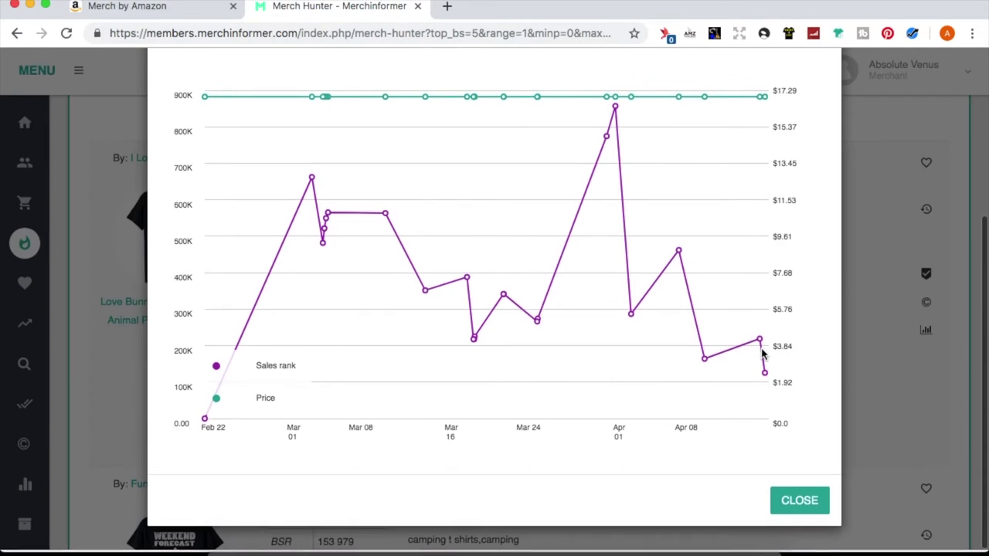
scroll(762, 354, up, 1)
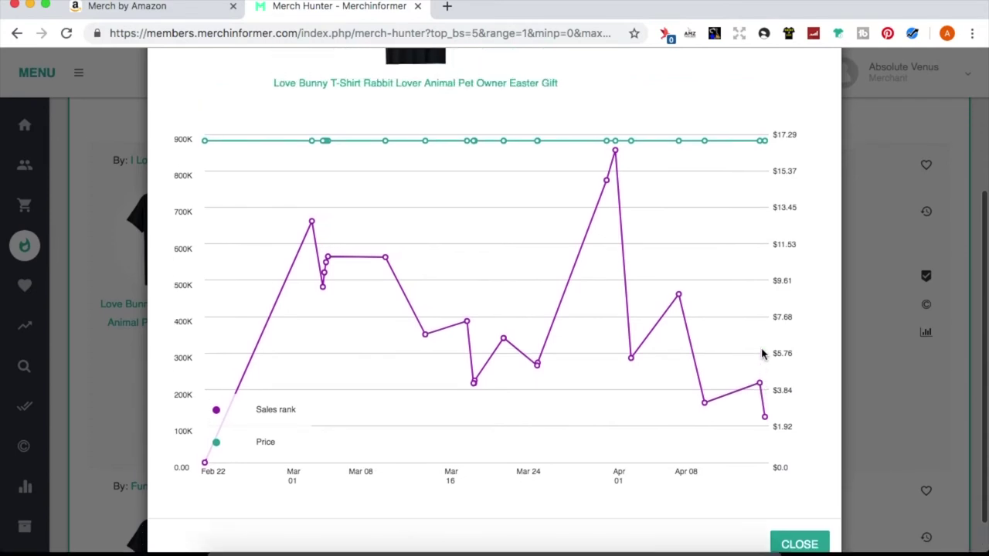
mouse_move(311, 224)
mouse_move(425, 336)
scroll(798, 380, up, 3)
scroll(799, 380, up, 3)
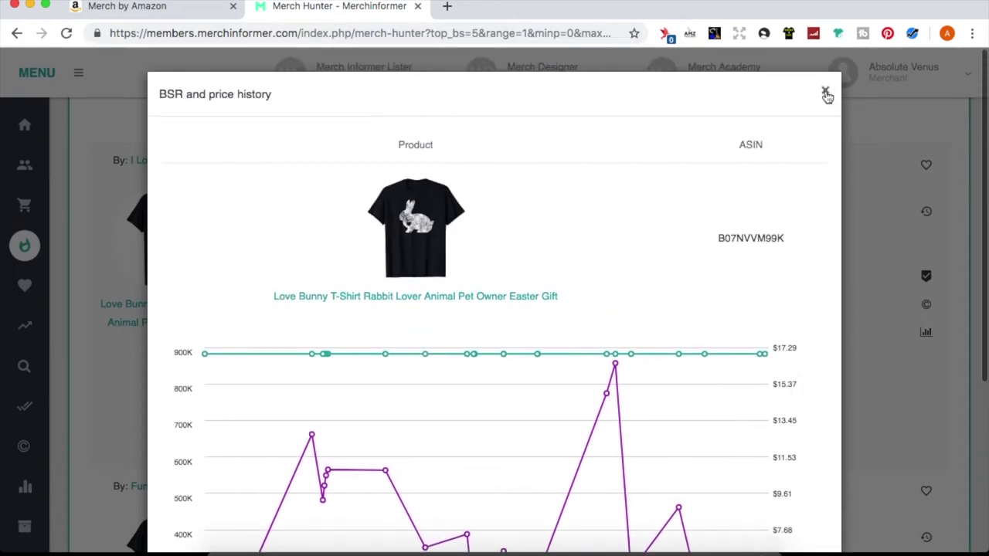
click(827, 93)
Browse past the camping, vegan zombie and ferret shirts and examine the Taco Twosday birthday shirt's design and sales data.
scroll(672, 350, down, 1)
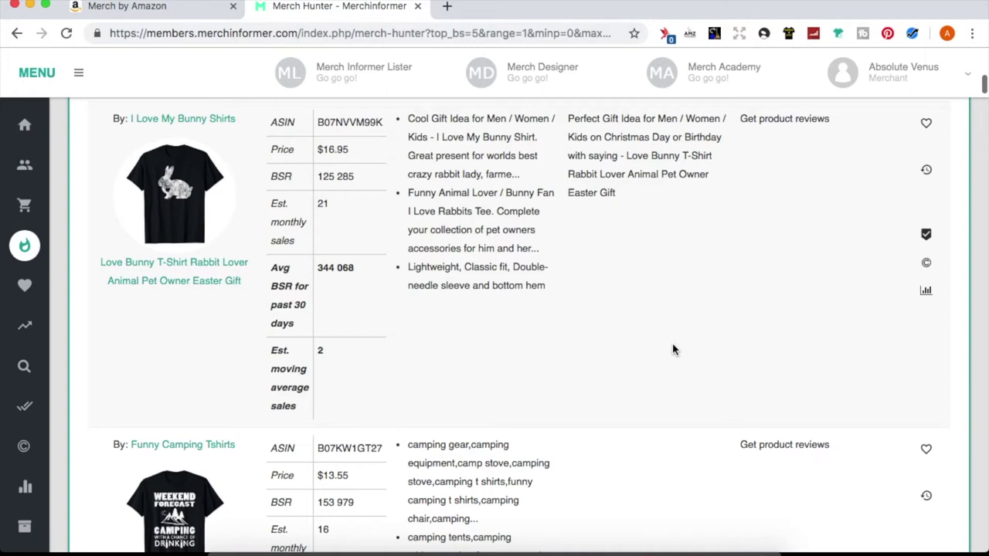
scroll(672, 350, down, 4)
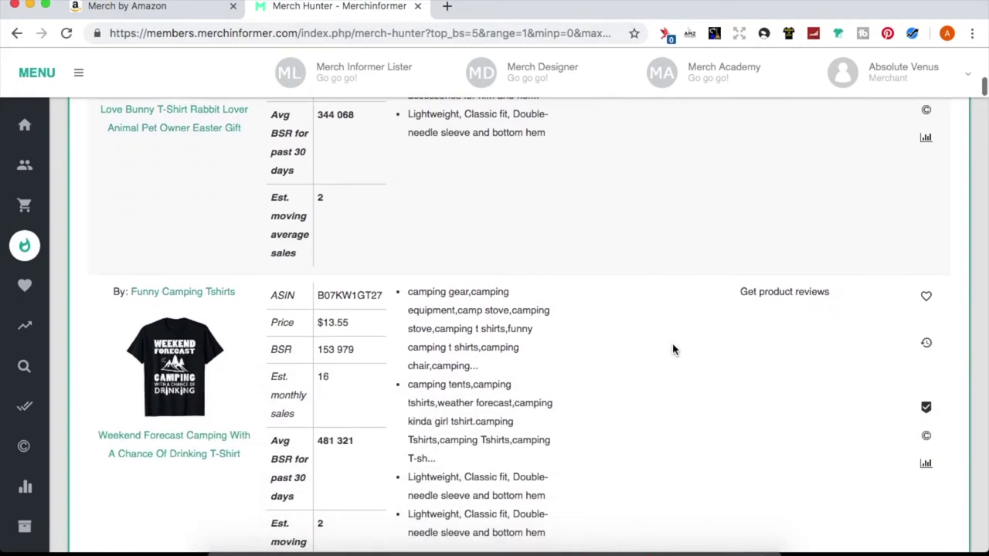
scroll(672, 350, down, 9)
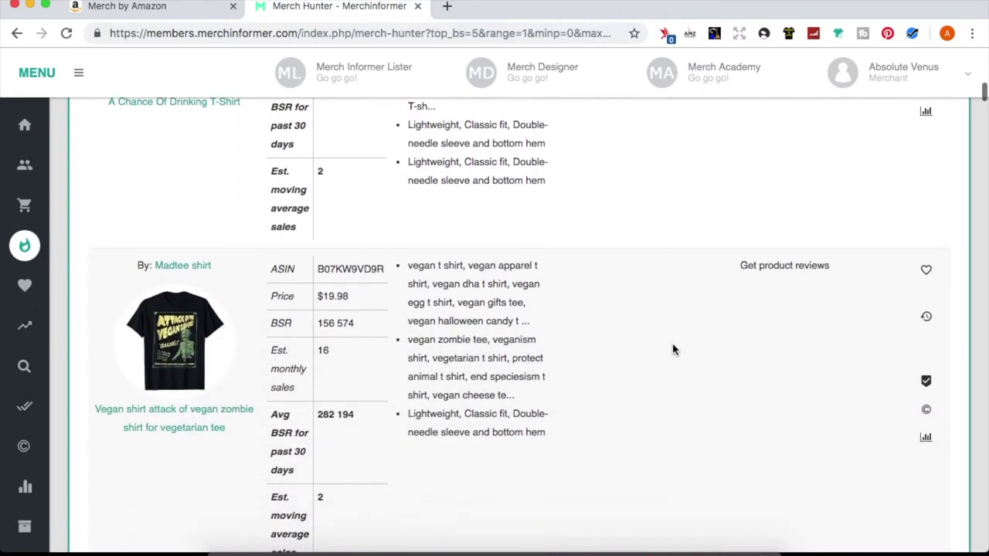
scroll(673, 350, down, 9)
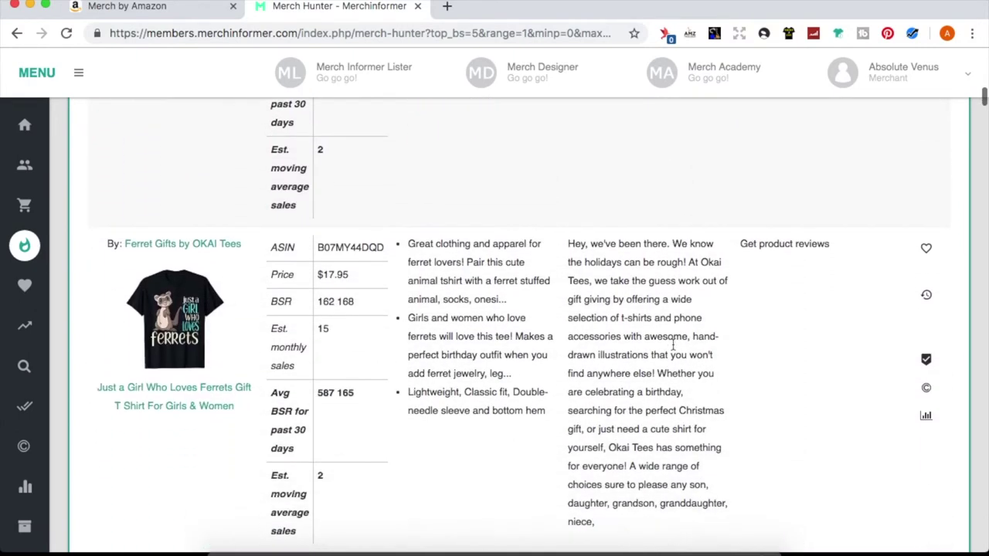
scroll(672, 346, down, 11)
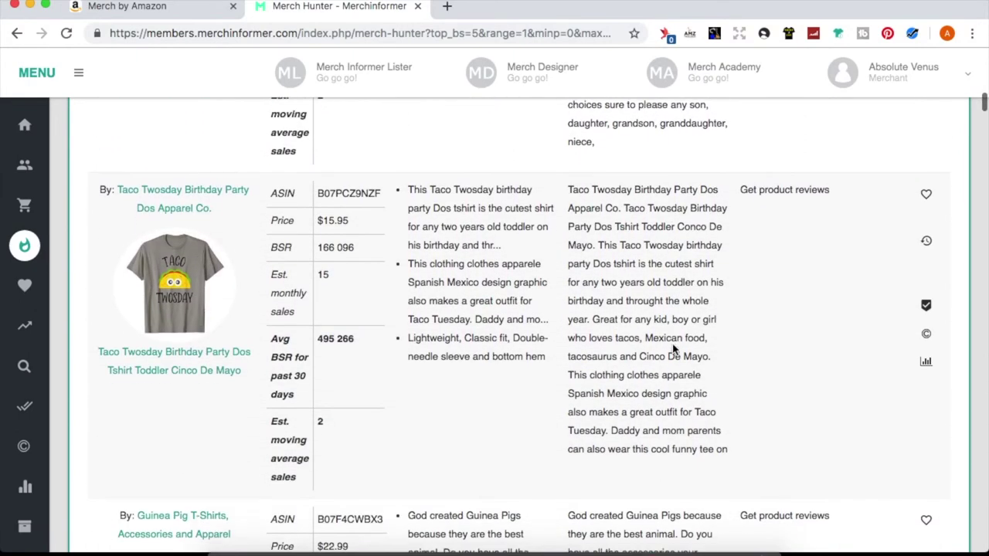
scroll(672, 350, down, 1)
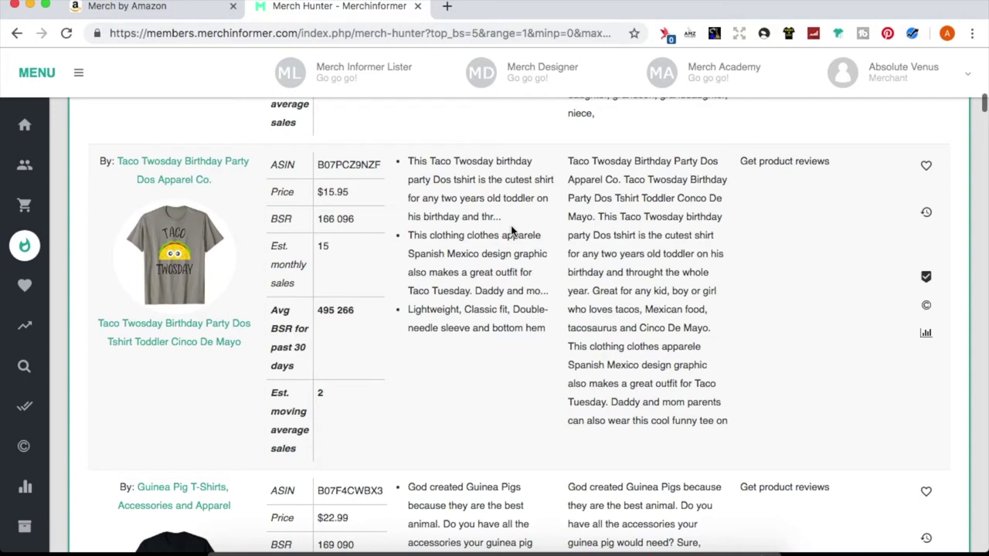
mouse_move(220, 266)
Review the guinea pig and candy shirts, continuing to the Nacho Average Sister Cinco De Mayo shirt's BSR and estimated sales.
scroll(575, 286, down, 3)
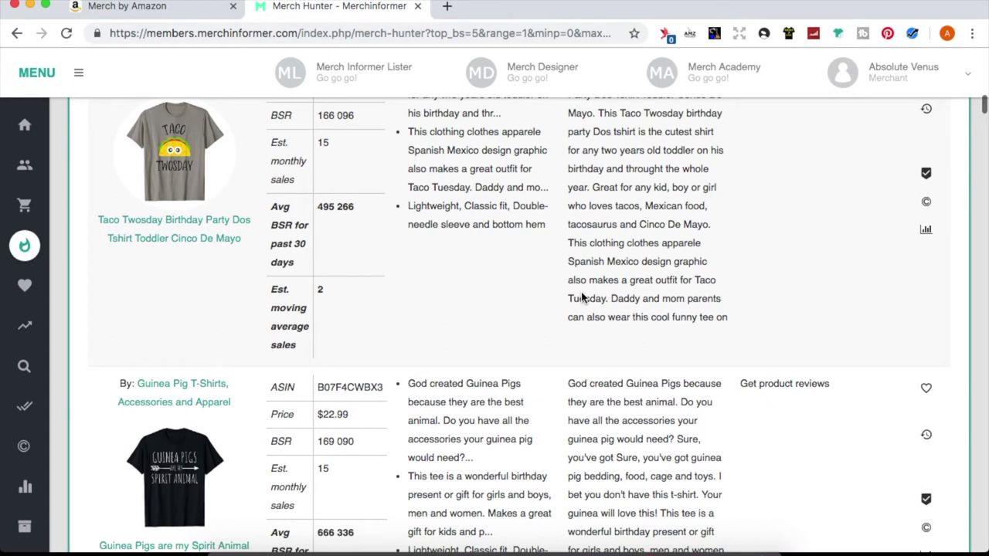
scroll(583, 298, down, 4)
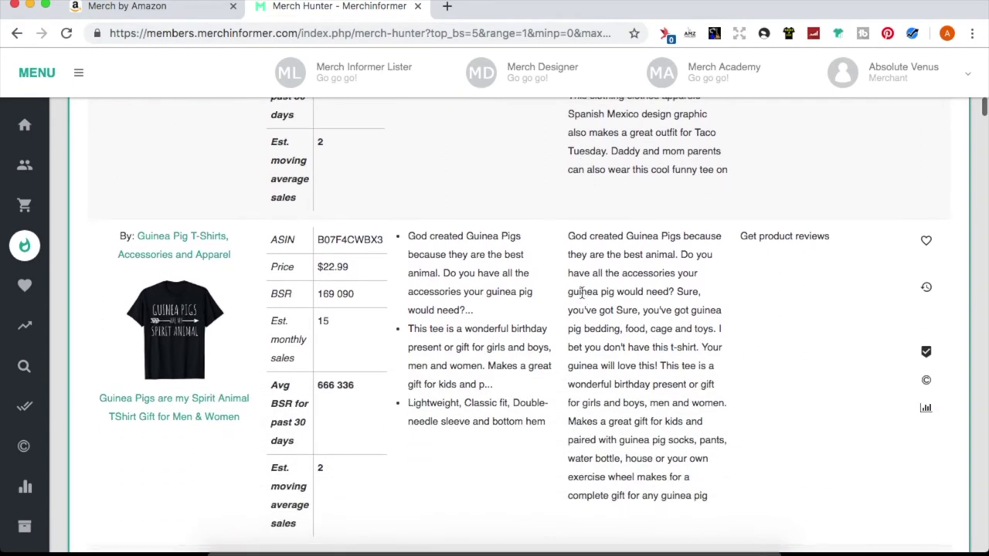
scroll(581, 292, down, 4)
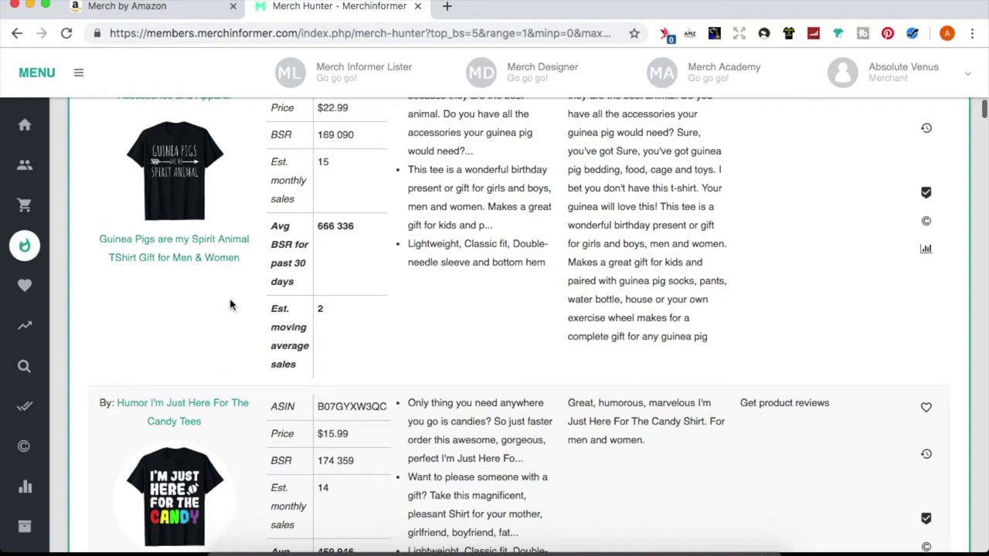
scroll(230, 304, down, 5)
scroll(230, 305, down, 4)
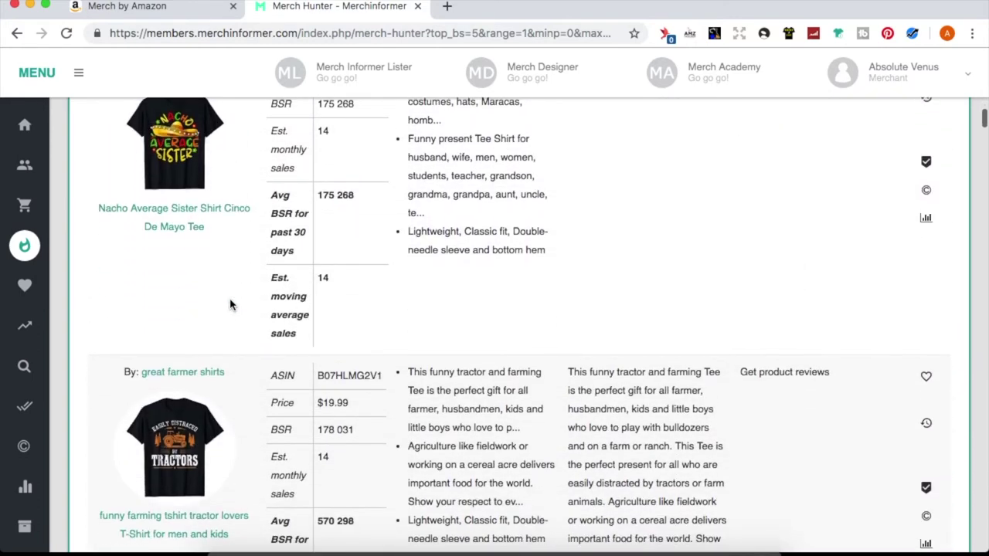
scroll(229, 305, up, 1)
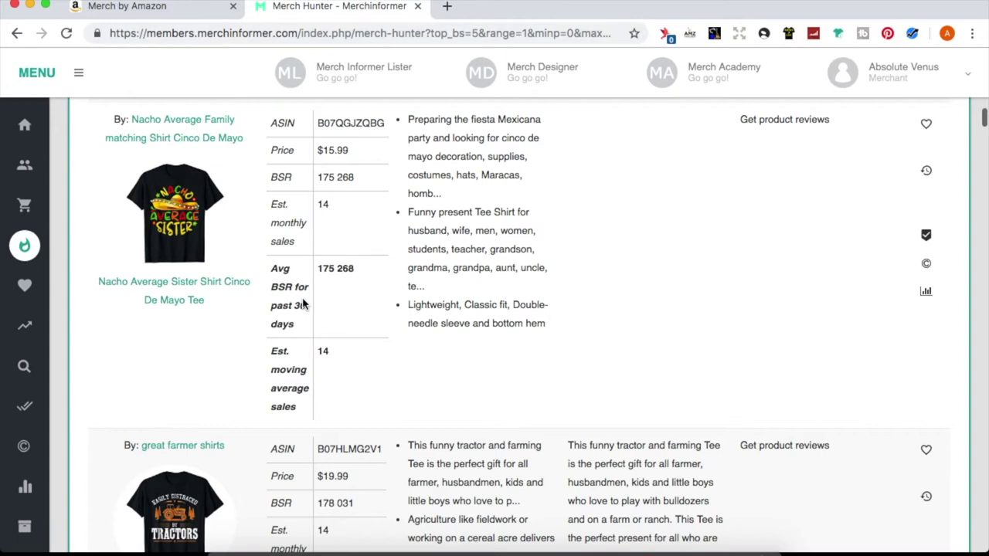
Examine the Bigfoot Pizza T-shirt's design, bullet points, BSR and estimated sales.
scroll(303, 304, down, 6)
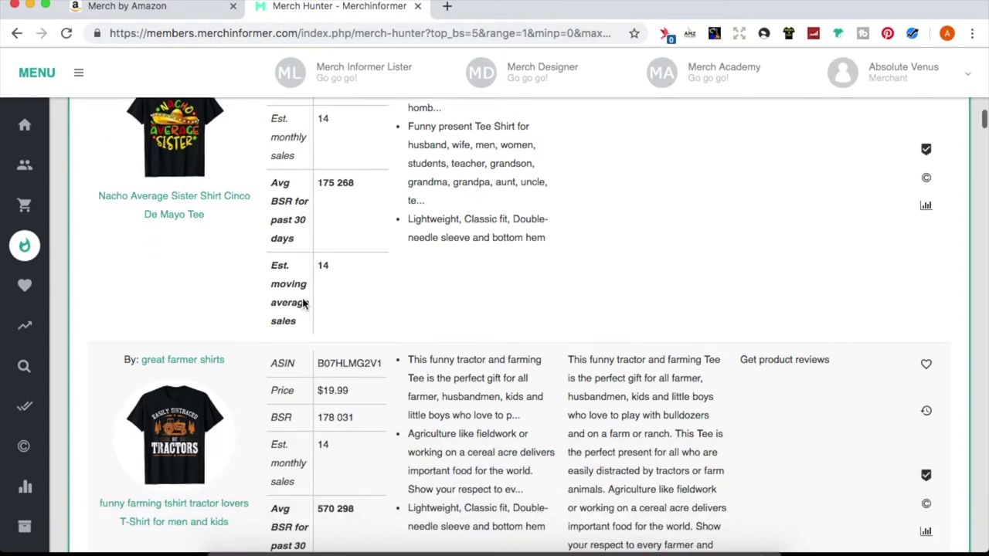
scroll(303, 304, down, 3)
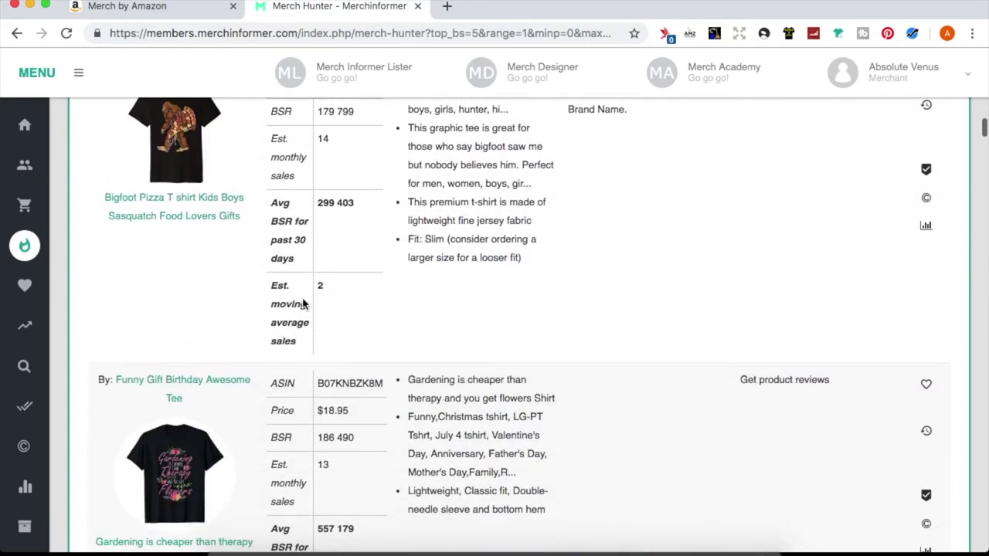
scroll(303, 304, up, 1)
scroll(202, 157, up, 2)
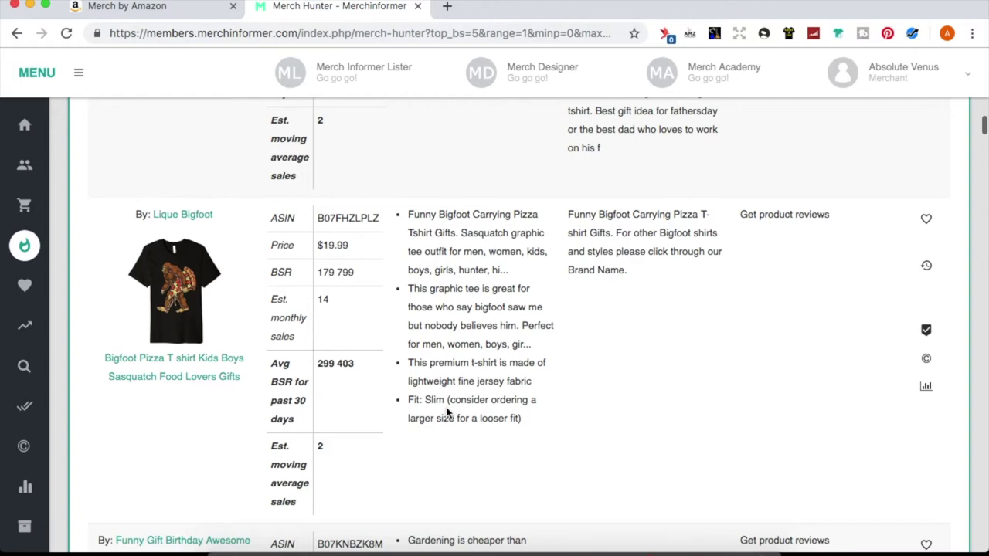
scroll(446, 413, down, 5)
scroll(446, 413, up, 2)
scroll(447, 413, up, 3)
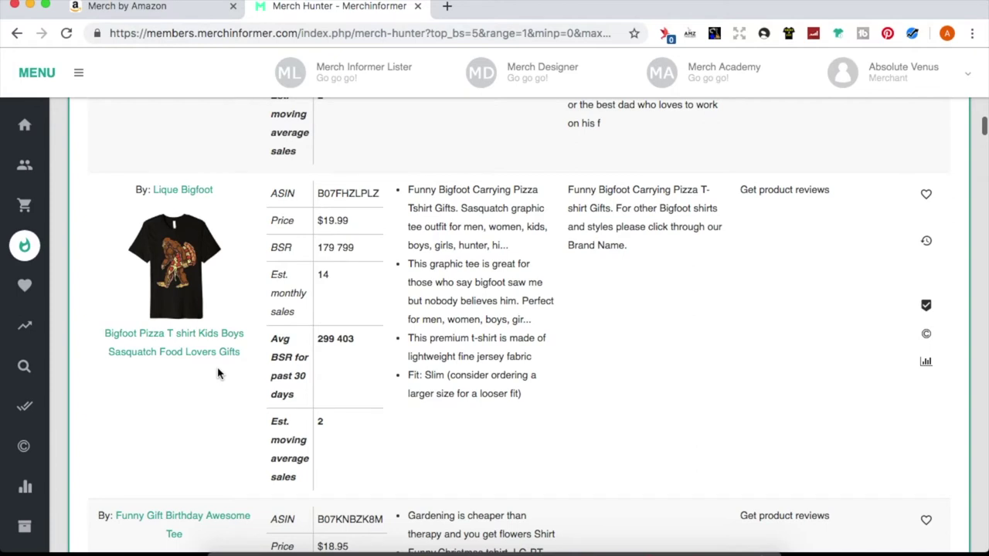
scroll(218, 374, down, 2)
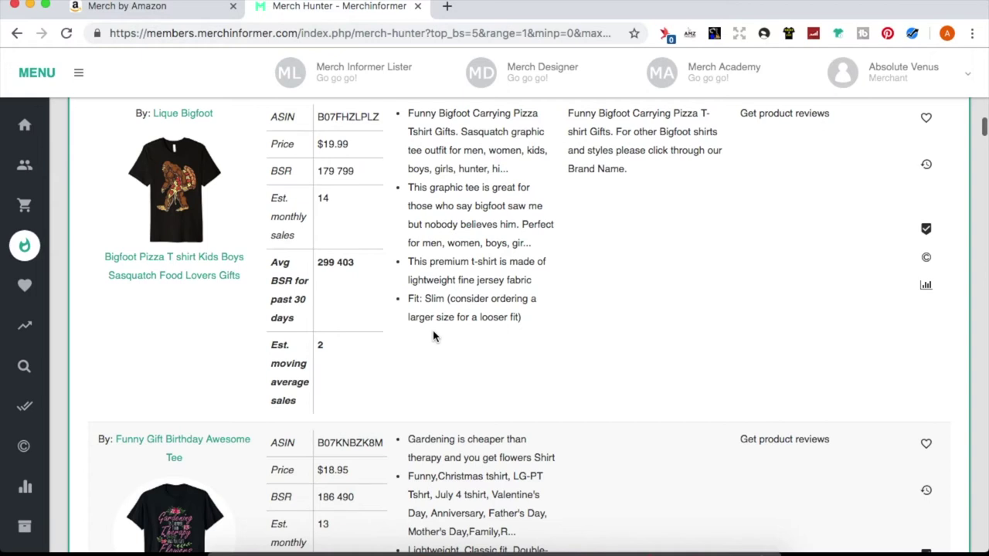
Browse past the gardening and firefighter shirts to the Animals are Friends not Food vegan shirt listing.
scroll(433, 336, down, 3)
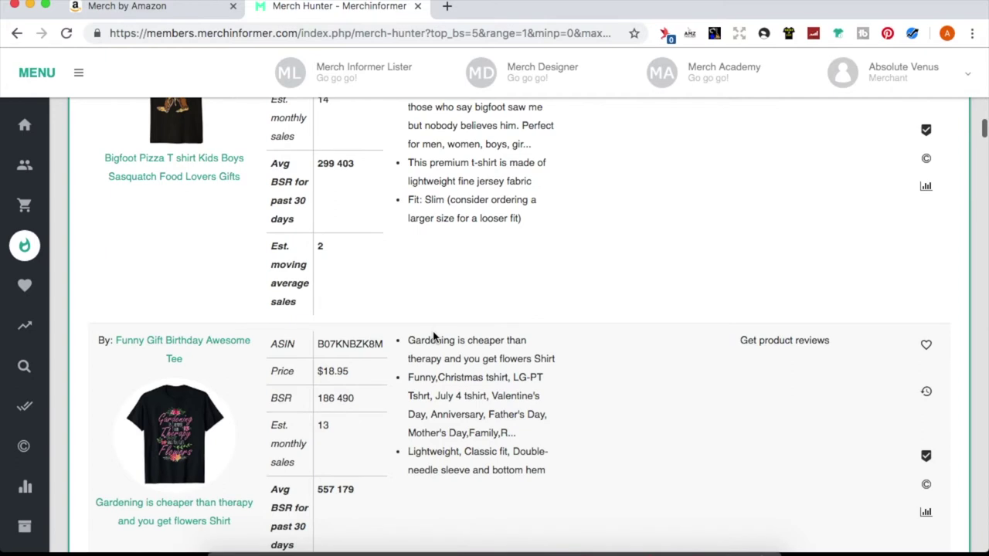
scroll(432, 336, down, 20)
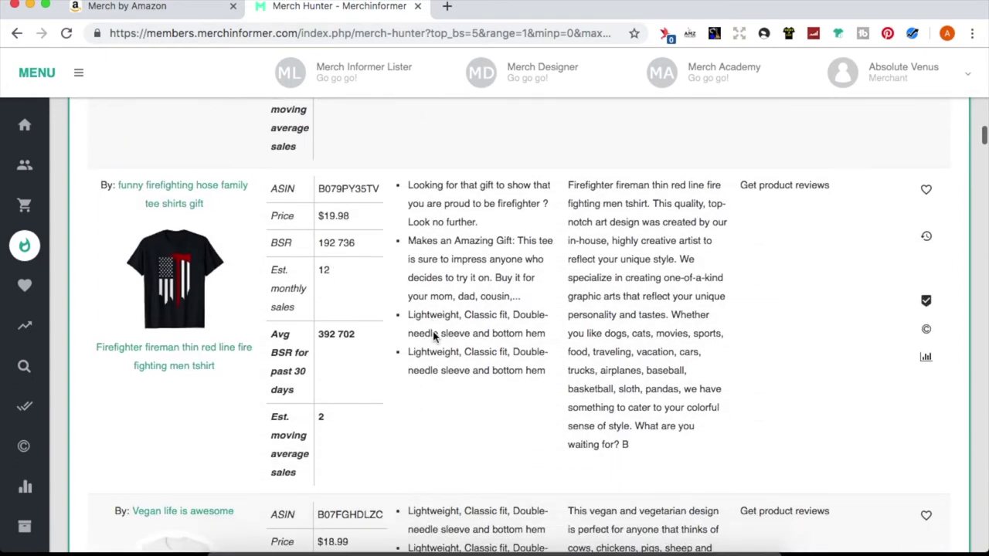
scroll(432, 336, down, 5)
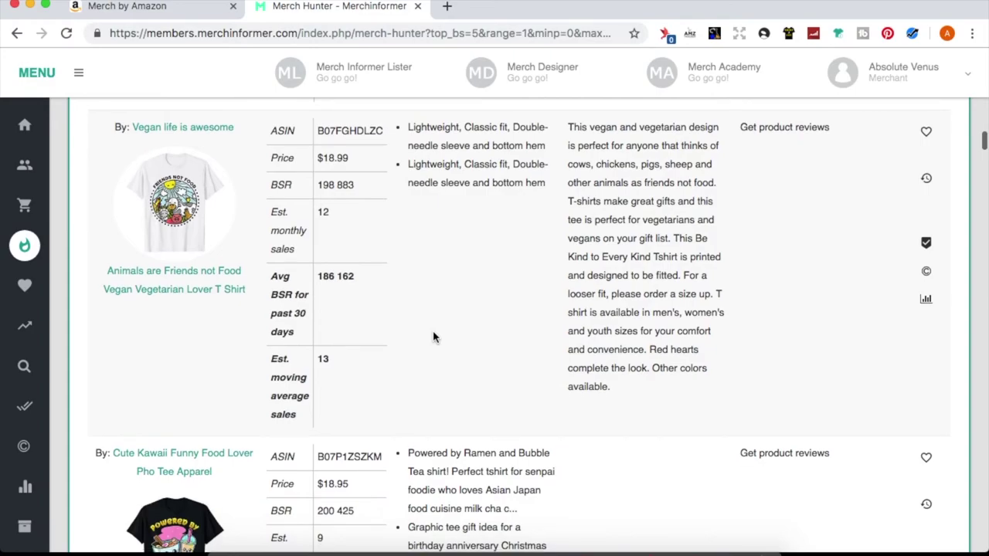
Open Trend Hunter's Movers And Shakers report and switch it to the monthly results.
scroll(432, 336, up, 20)
scroll(433, 337, up, 11)
scroll(243, 354, up, 5)
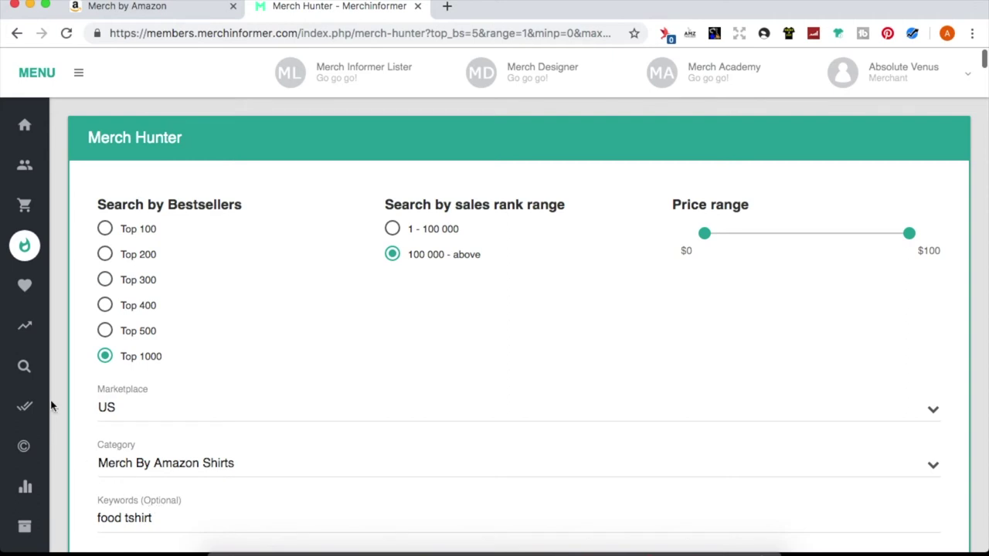
mouse_move(26, 382)
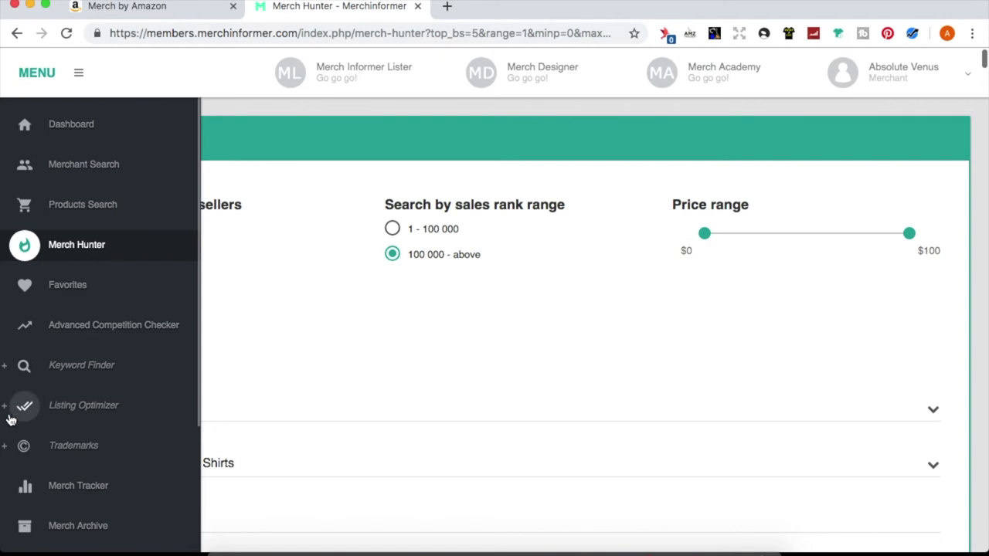
scroll(31, 417, down, 5)
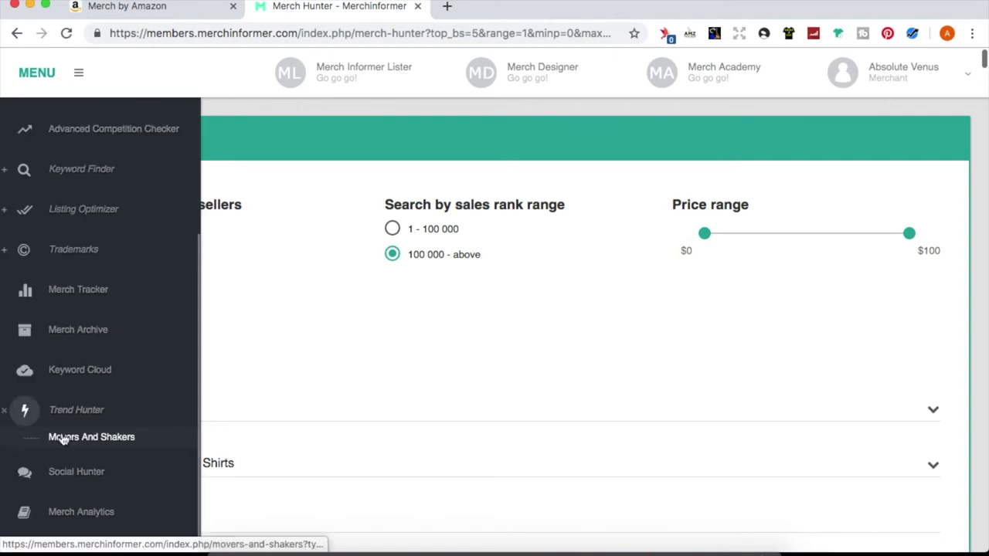
click(105, 440)
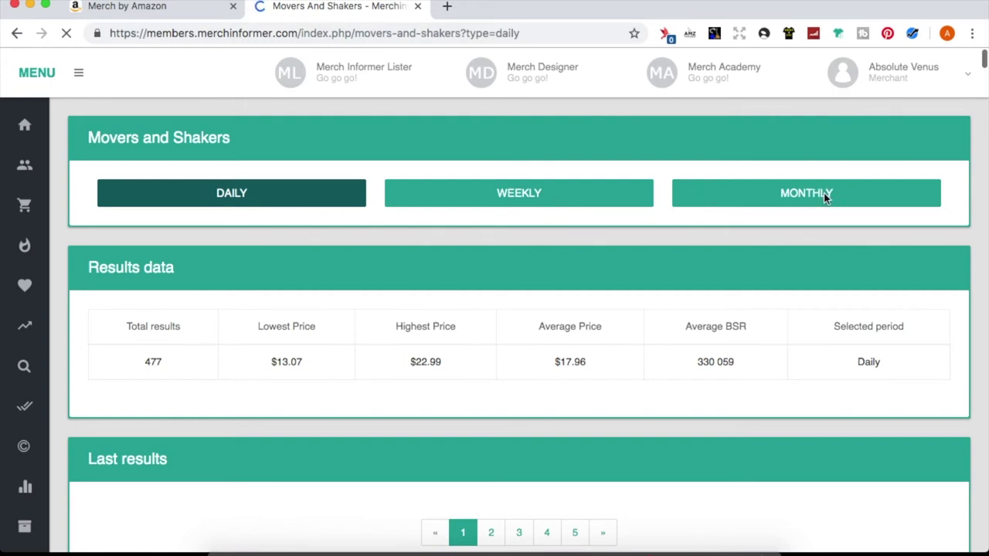
click(792, 195)
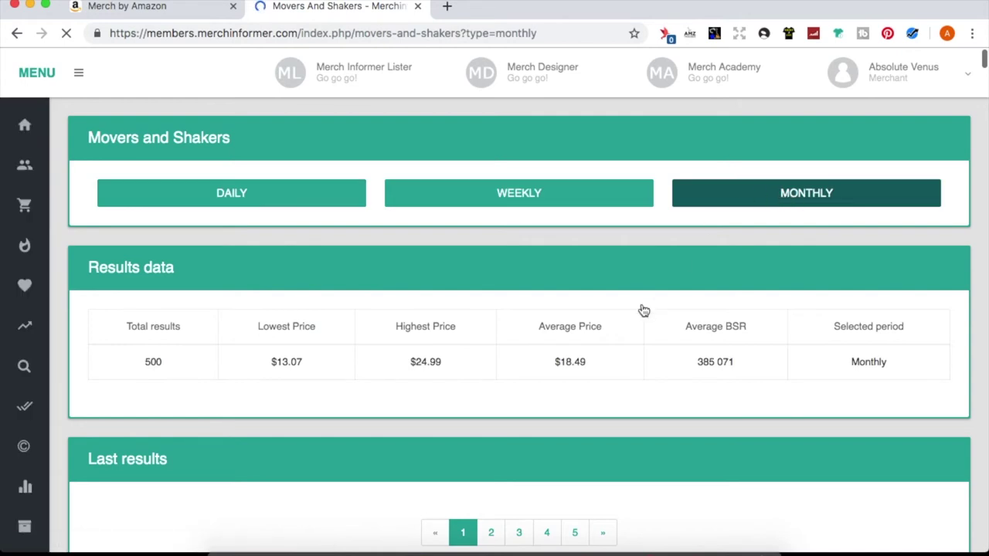
Review the monthly results summary and examine the US Constitution We The People shirt's BSR movement graph.
scroll(471, 327, down, 1)
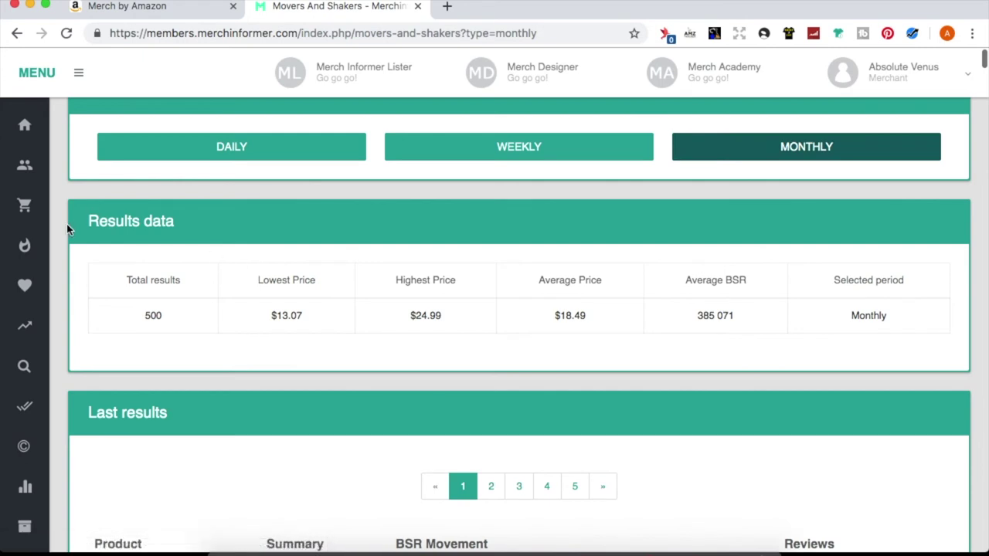
scroll(73, 256, down, 2)
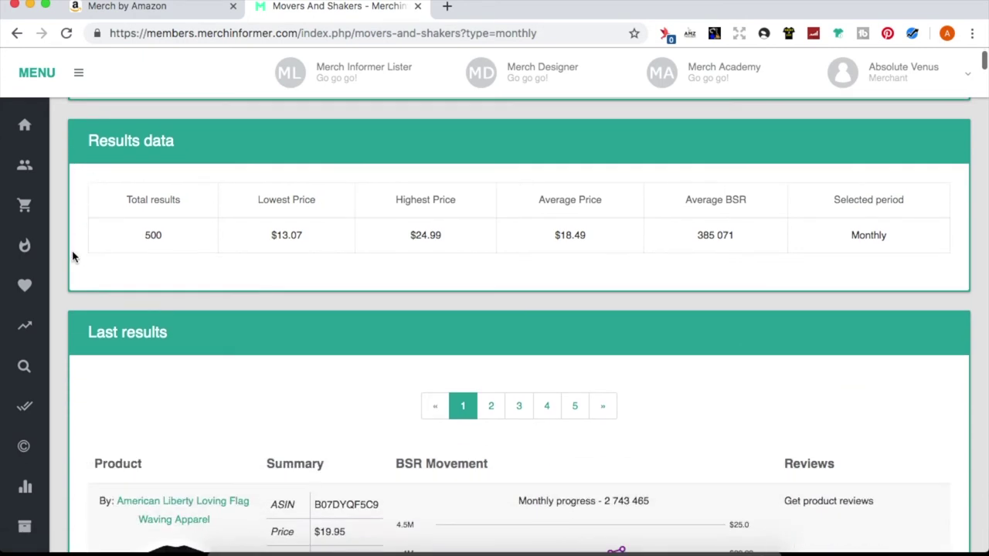
scroll(72, 257, up, 3)
scroll(73, 257, down, 6)
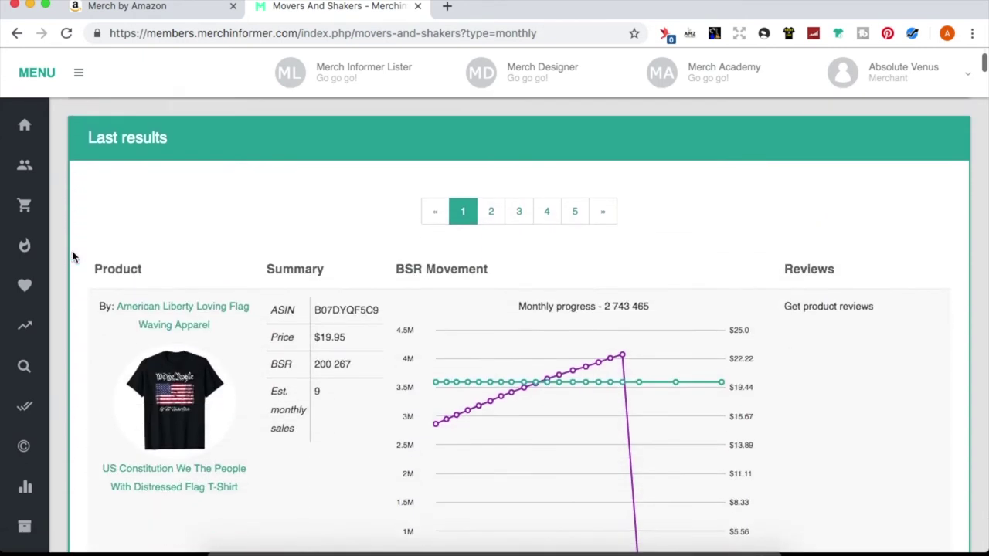
scroll(73, 256, down, 1)
scroll(73, 257, down, 2)
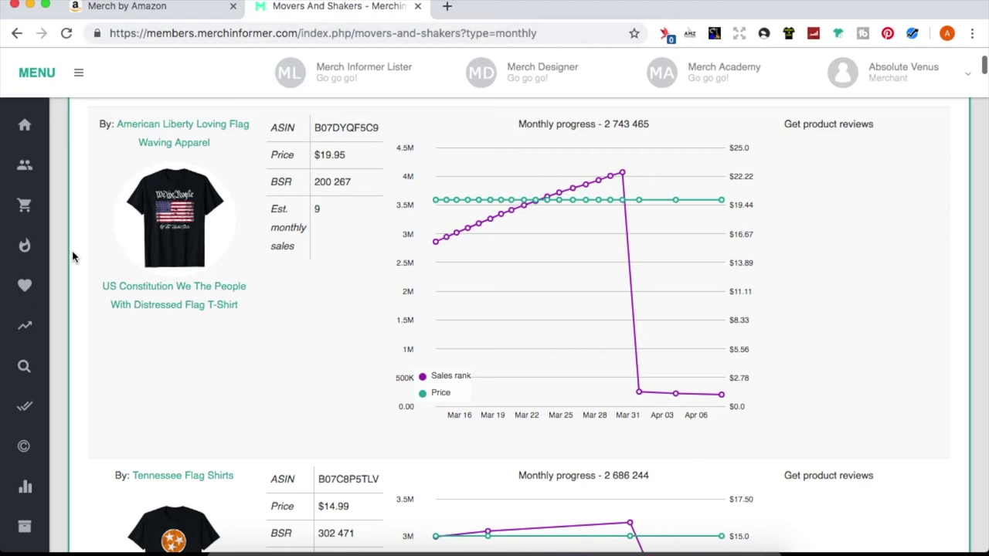
Compare the Vintage Tennessee Tri Star Flag shirt's BSR movement with that of the US Constitution shirt.
scroll(72, 257, down, 6)
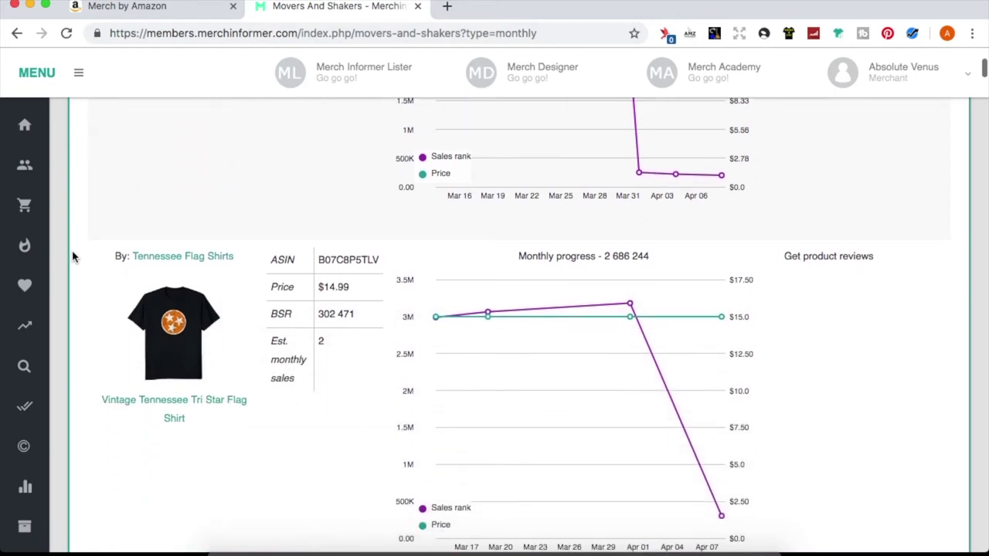
scroll(72, 256, down, 1)
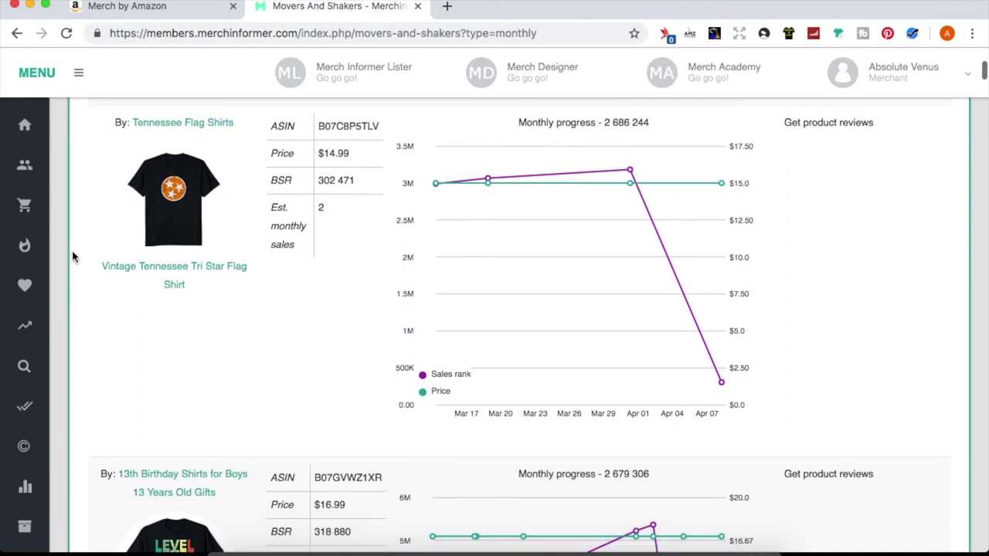
scroll(73, 257, up, 6)
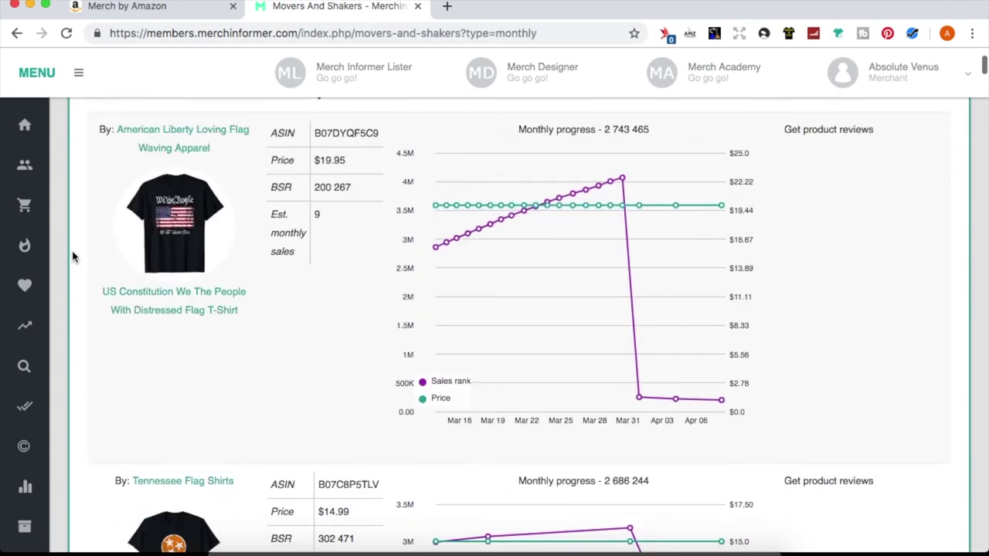
scroll(72, 257, down, 6)
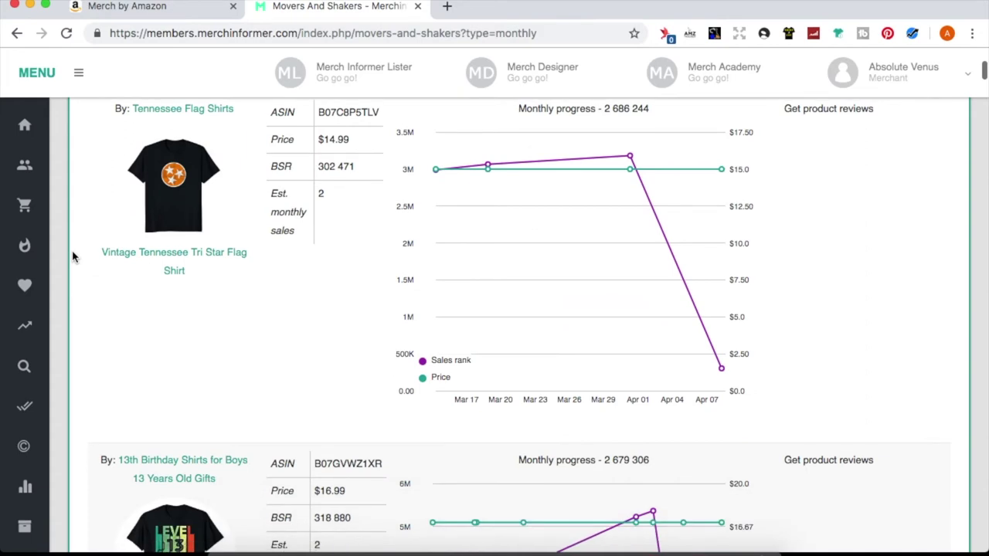
Examine the Level 13 Unlocked and Classic 1986 birthday shirts' designs, titles and BSR movement.
scroll(72, 257, down, 5)
scroll(72, 256, down, 1)
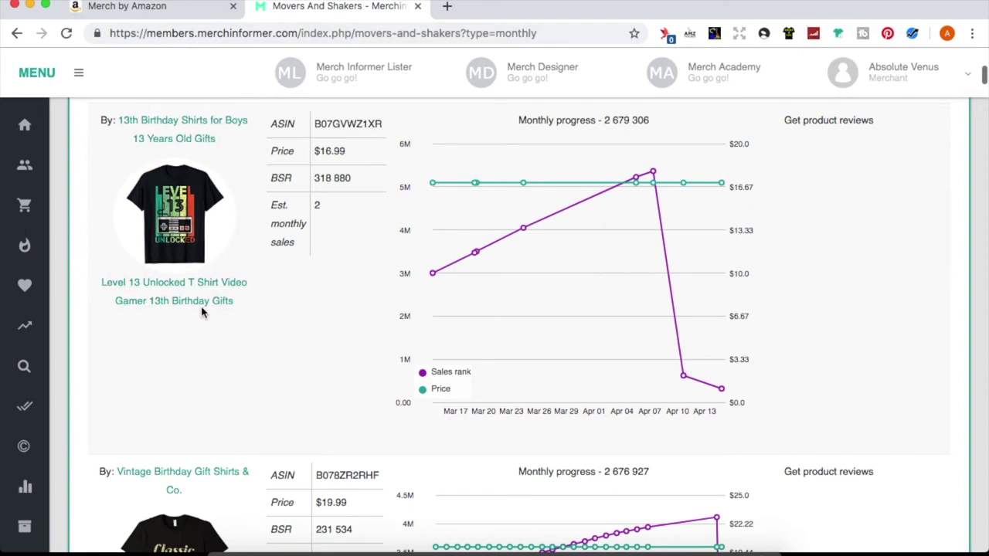
scroll(77, 297, down, 5)
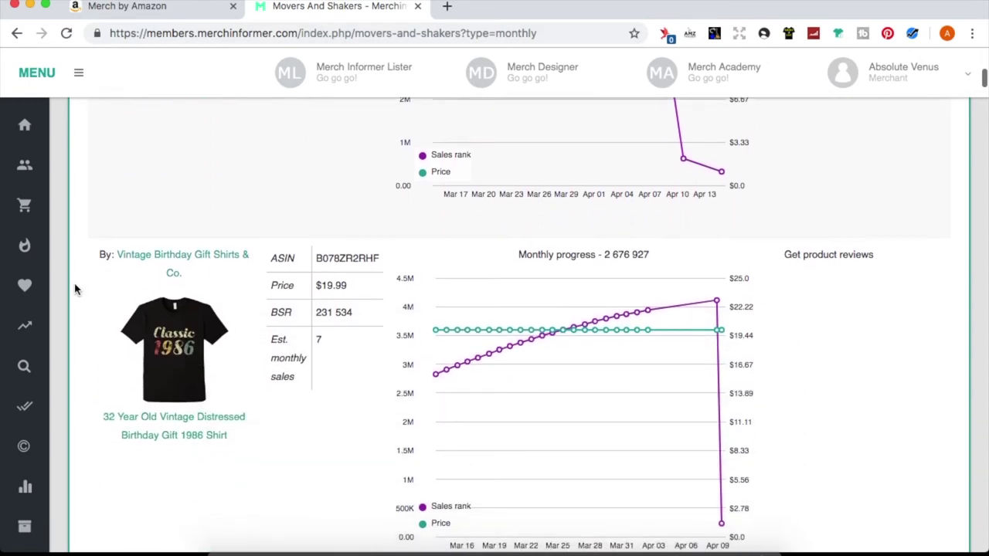
scroll(75, 289, down, 3)
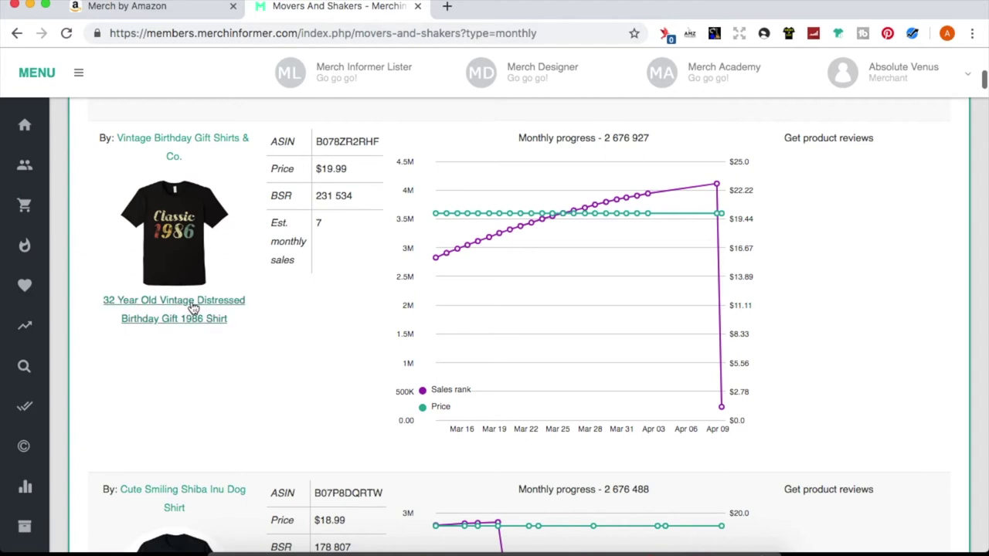
mouse_move(193, 241)
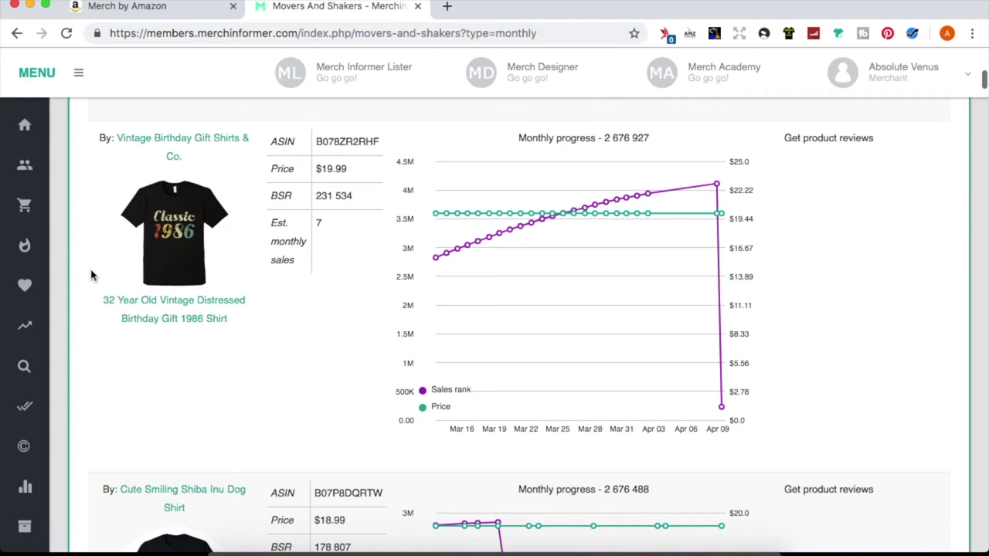
Review the sales data and BSR graphs of the Happy Shiba Inu and Durham NC State with Bull shirts.
scroll(91, 275, down, 4)
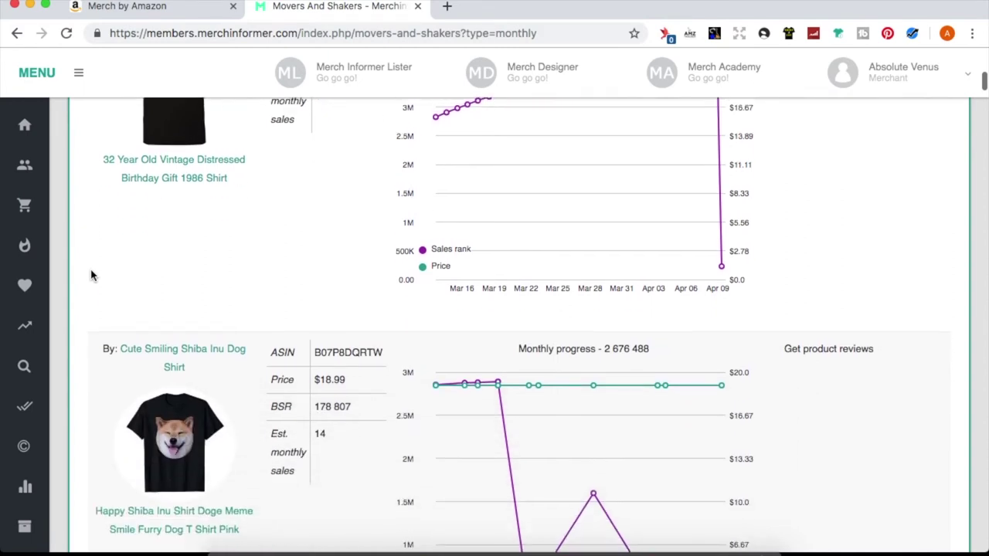
scroll(91, 275, down, 3)
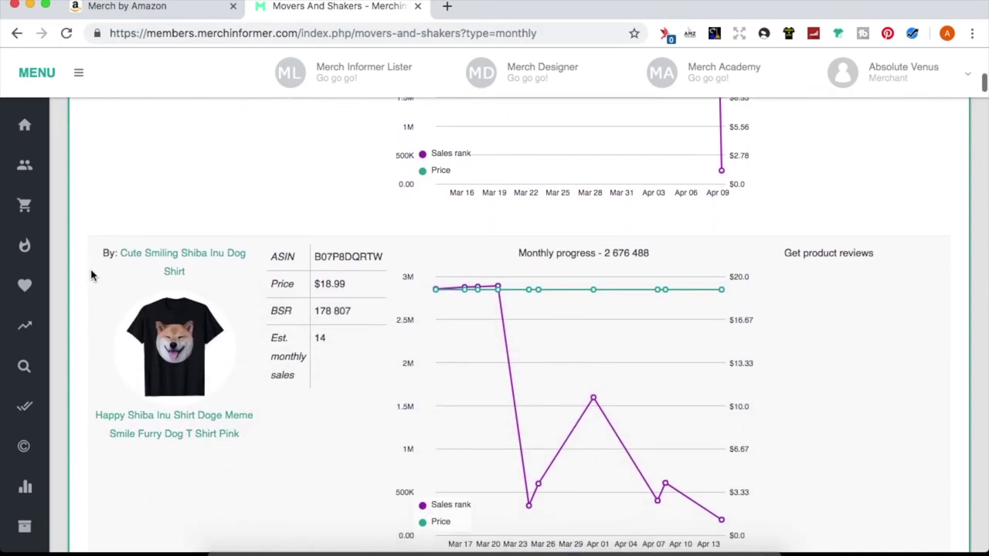
scroll(91, 275, down, 10)
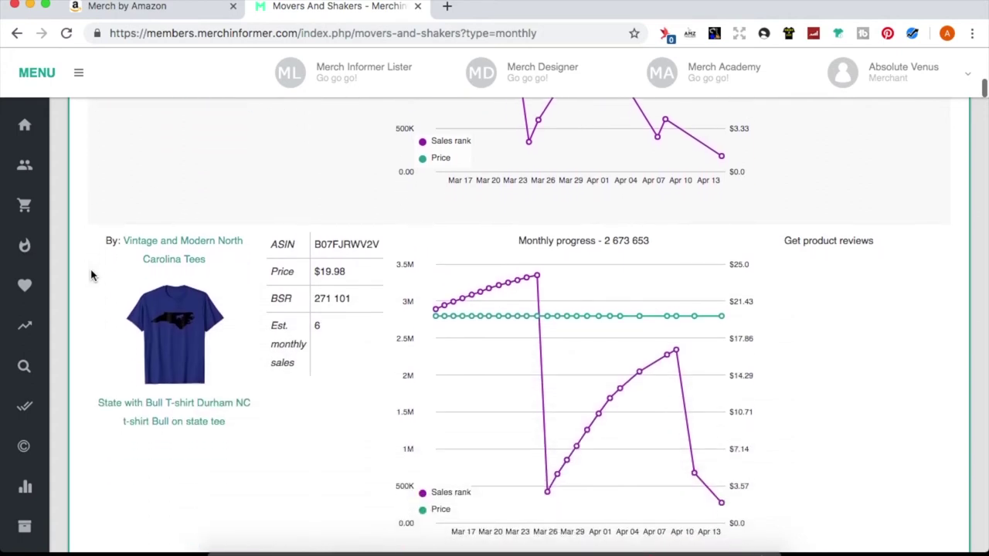
scroll(90, 275, down, 2)
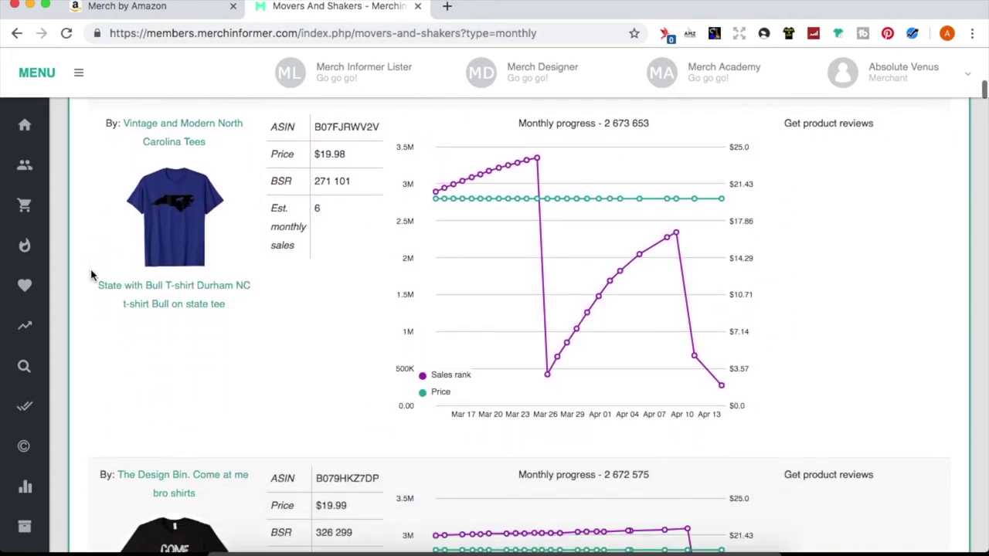
Review the Come at Me Bro and Sounds Gay I'm In shirts' designs and BSR movement.
scroll(201, 323, down, 8)
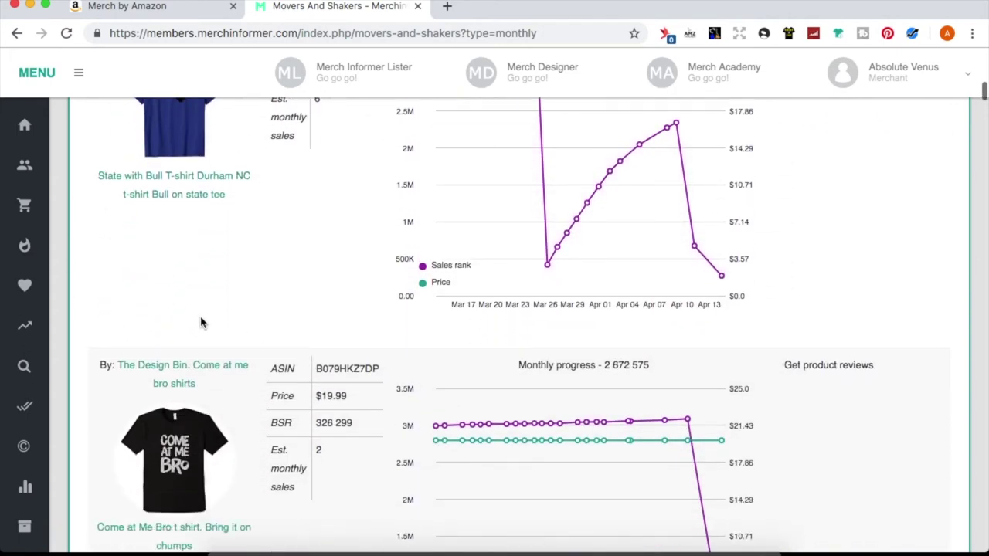
scroll(78, 244, down, 2)
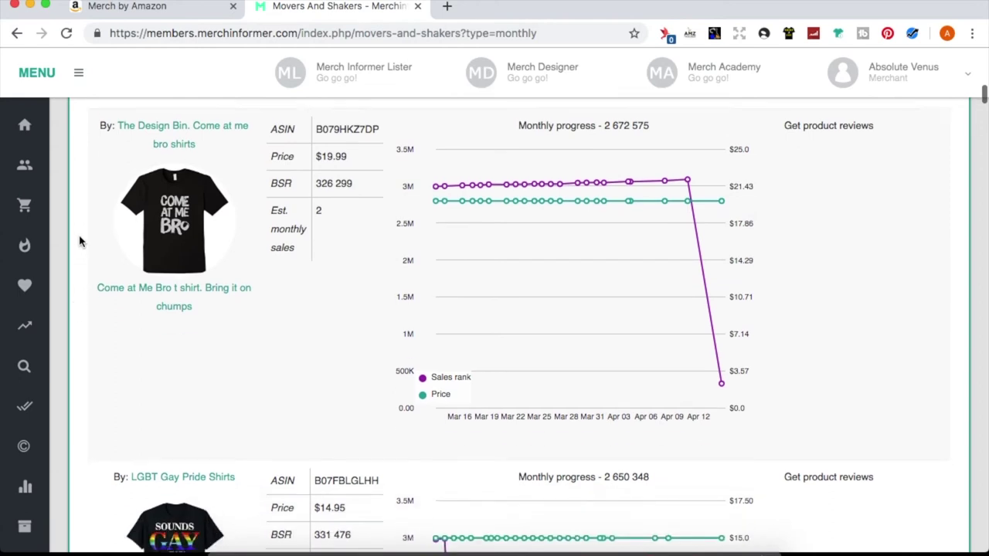
scroll(156, 309, down, 3)
scroll(156, 309, down, 4)
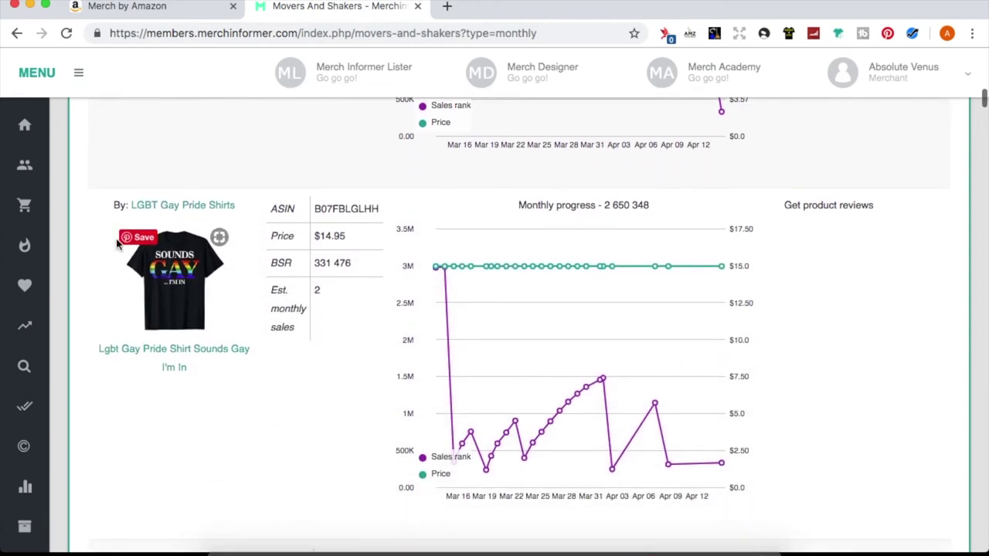
scroll(110, 381, down, 4)
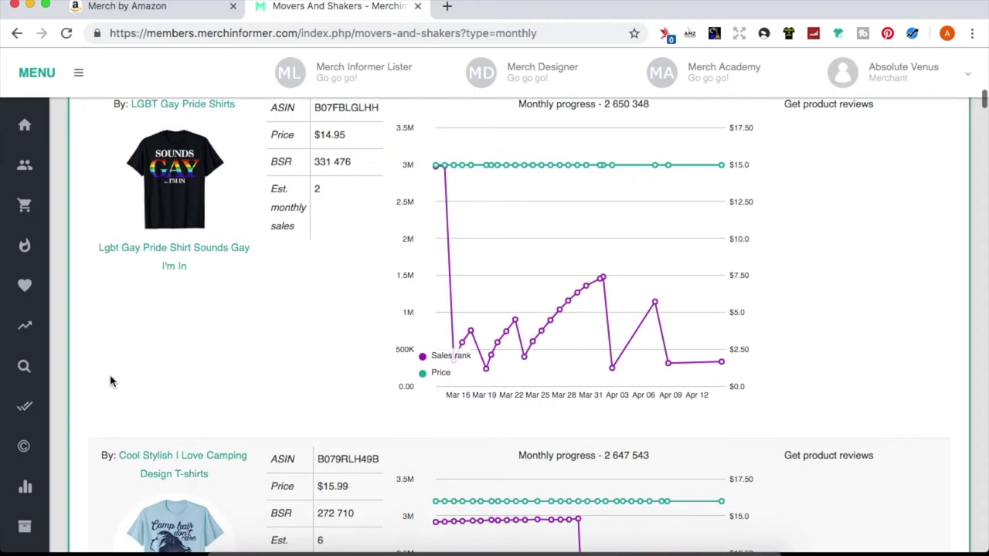
Examine the Camp Hair Don't Care shirt's sales rank history, checking the graph points for Mar 30, Apr 08 and Apr 14.
scroll(110, 381, up, 3)
scroll(110, 381, down, 8)
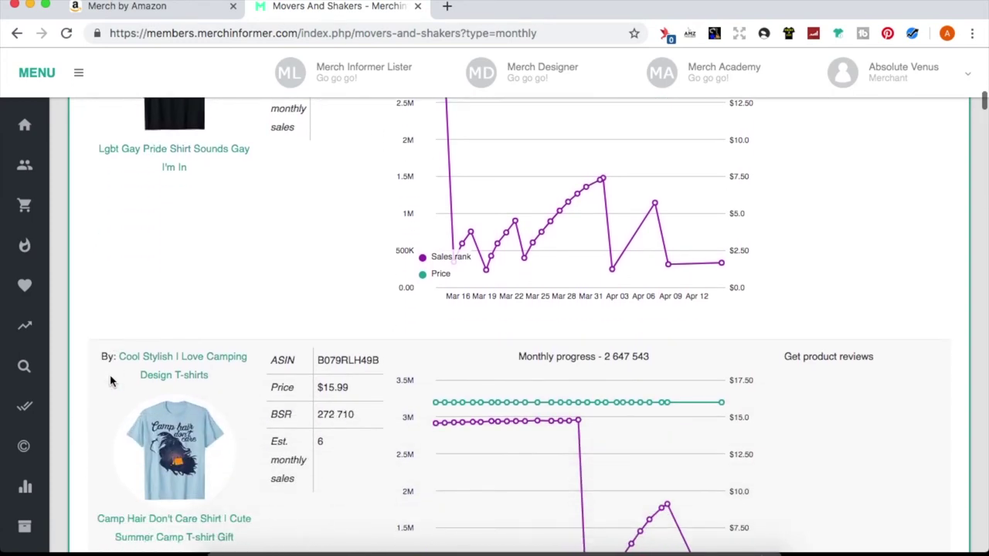
scroll(111, 381, down, 3)
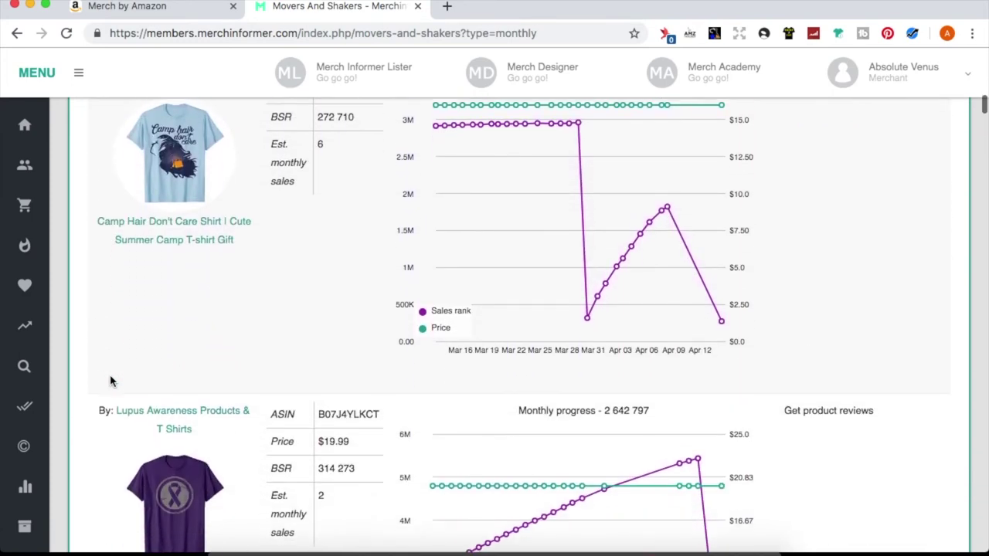
scroll(110, 381, up, 4)
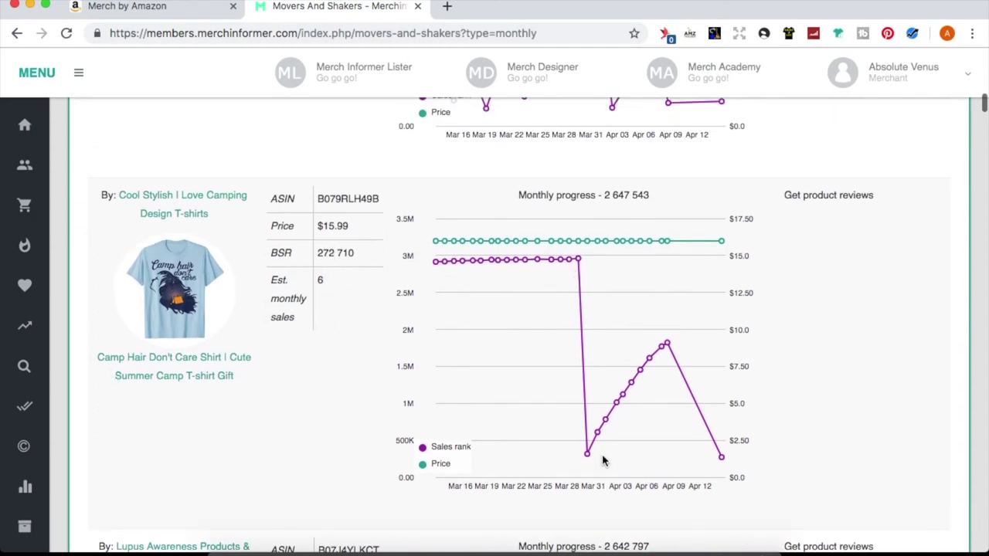
scroll(717, 454, up, 8)
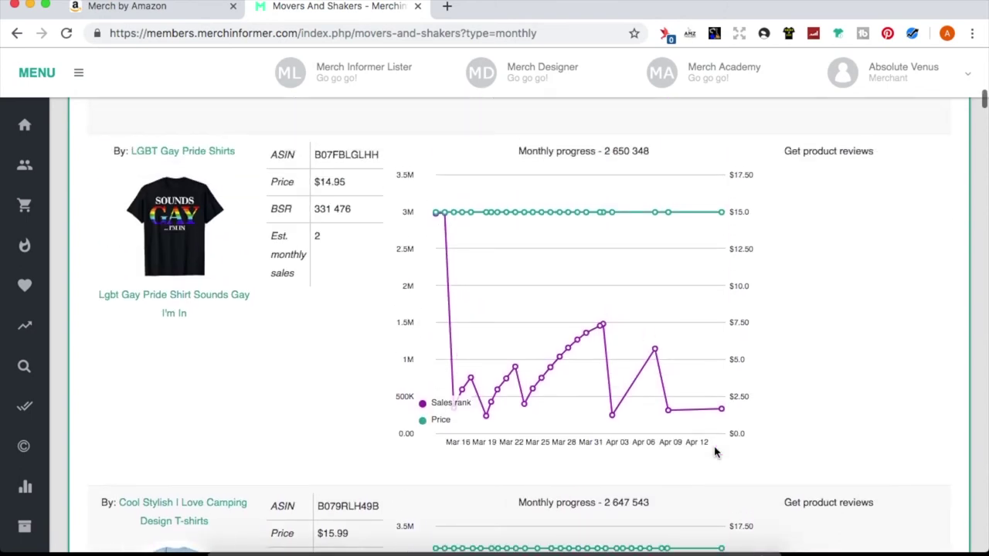
scroll(560, 462, down, 6)
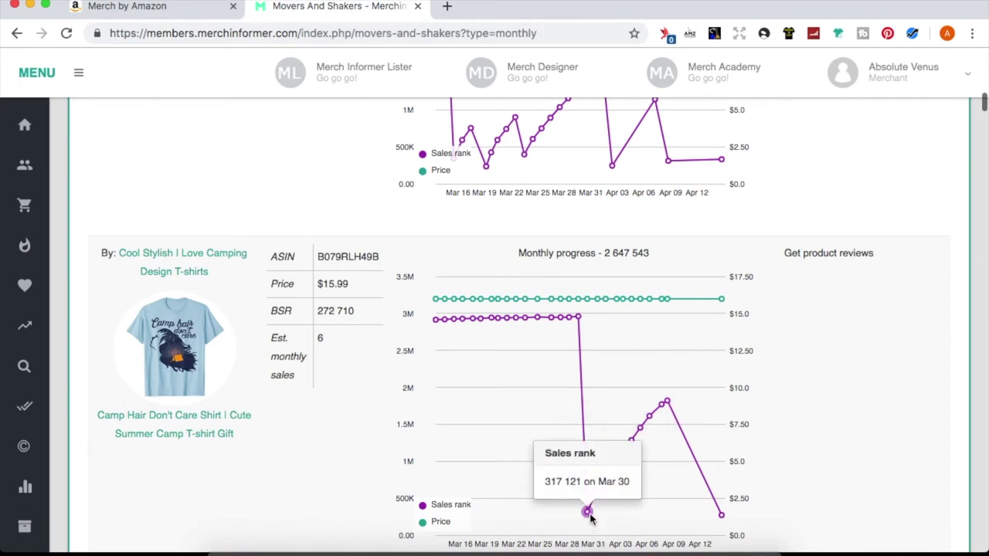
mouse_move(668, 405)
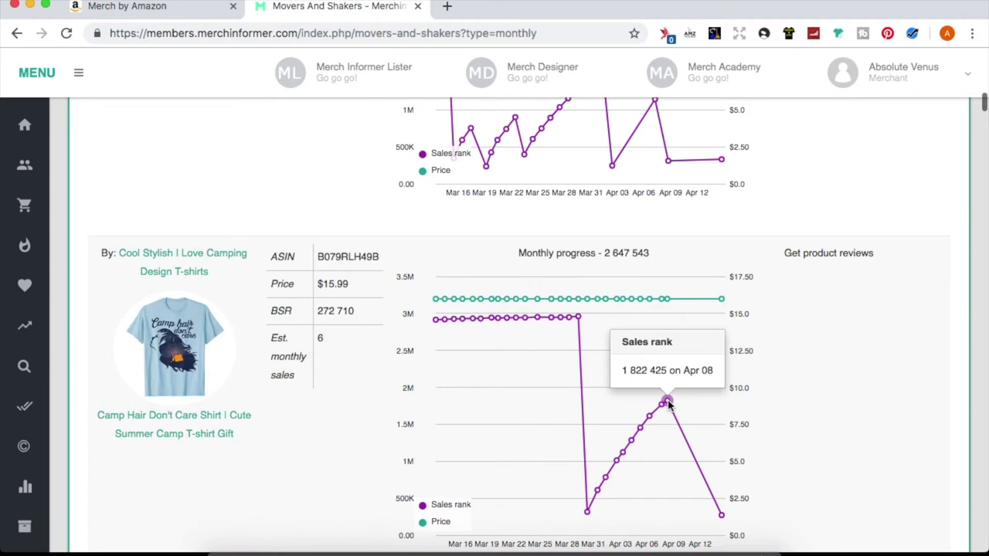
mouse_move(723, 516)
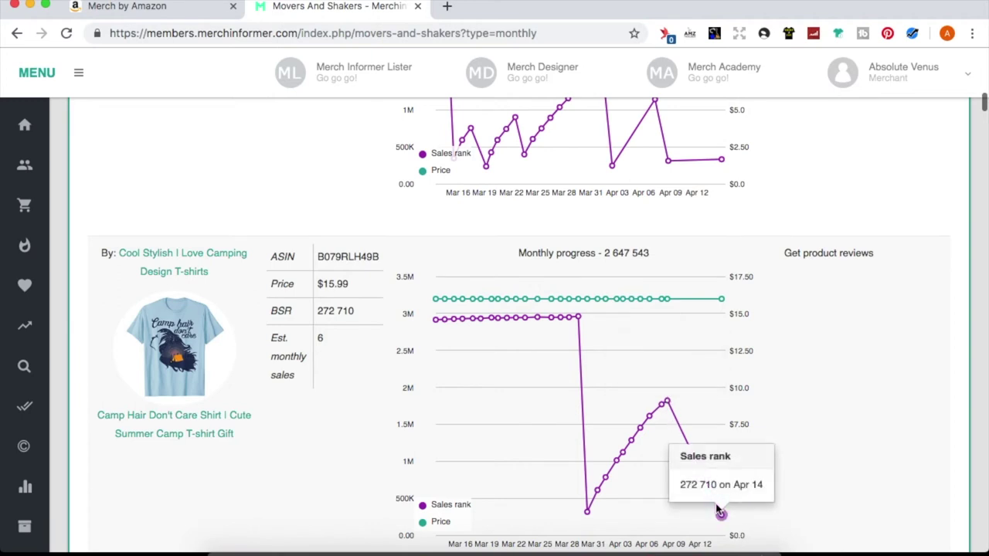
Return to the Sounds Gay I'm In pride shirt and inspect the price and sales rank lines in its graph.
scroll(618, 299, up, 3)
scroll(618, 300, up, 1)
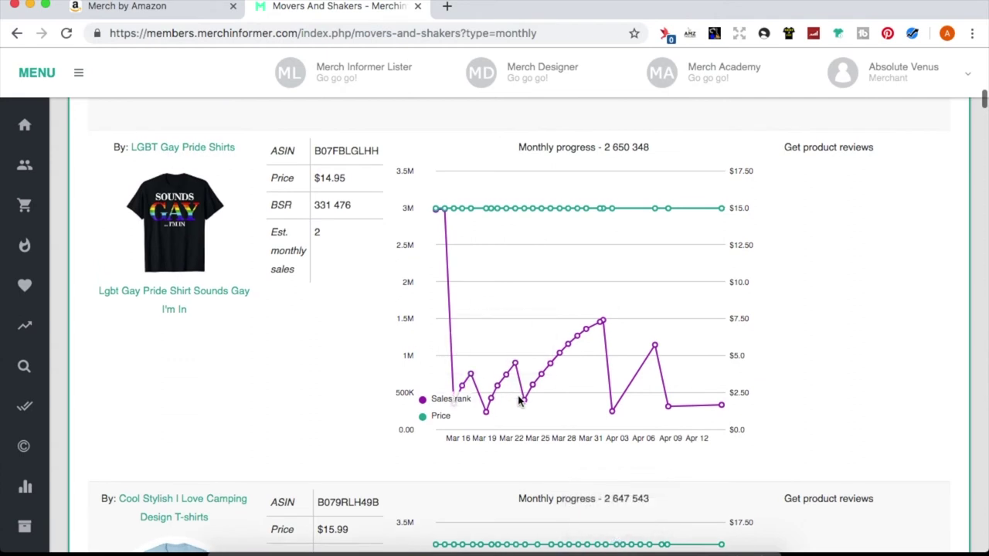
mouse_move(586, 342)
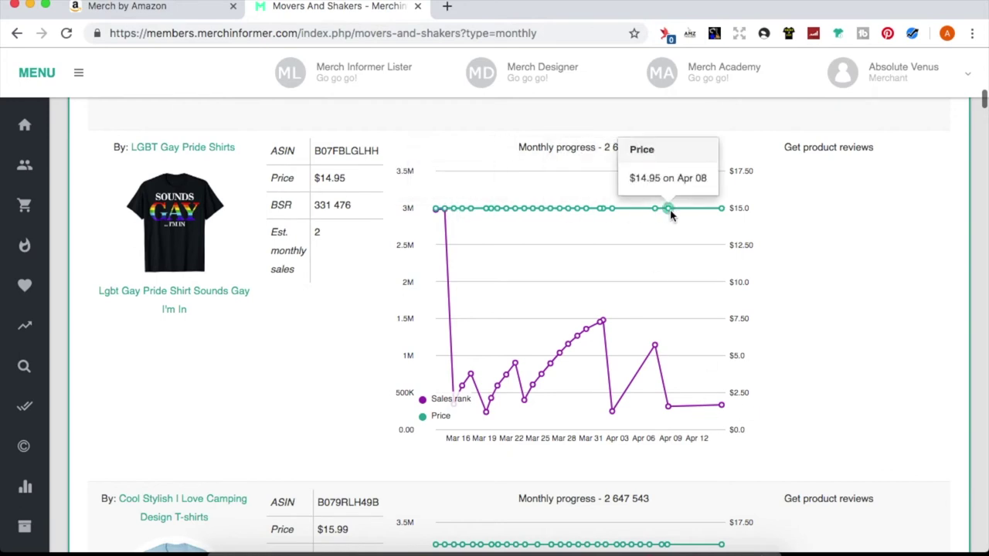
mouse_move(454, 207)
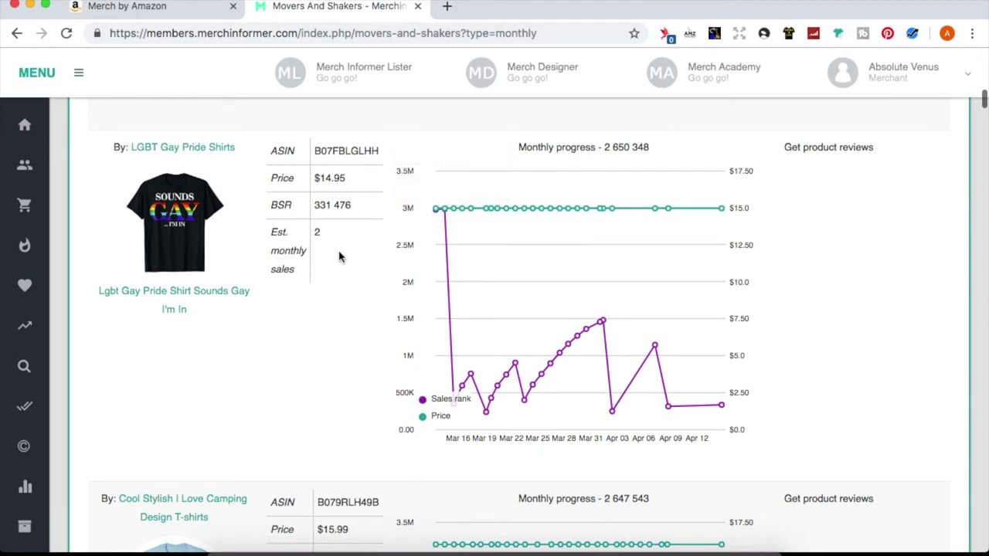
Browse the monthly movers from the Sounds Gay I'm In shirt to the Chubby Unicorn shirt, checking designs and BSR graphs.
scroll(338, 280, down, 10)
scroll(339, 280, down, 9)
scroll(338, 281, down, 10)
scroll(339, 281, down, 10)
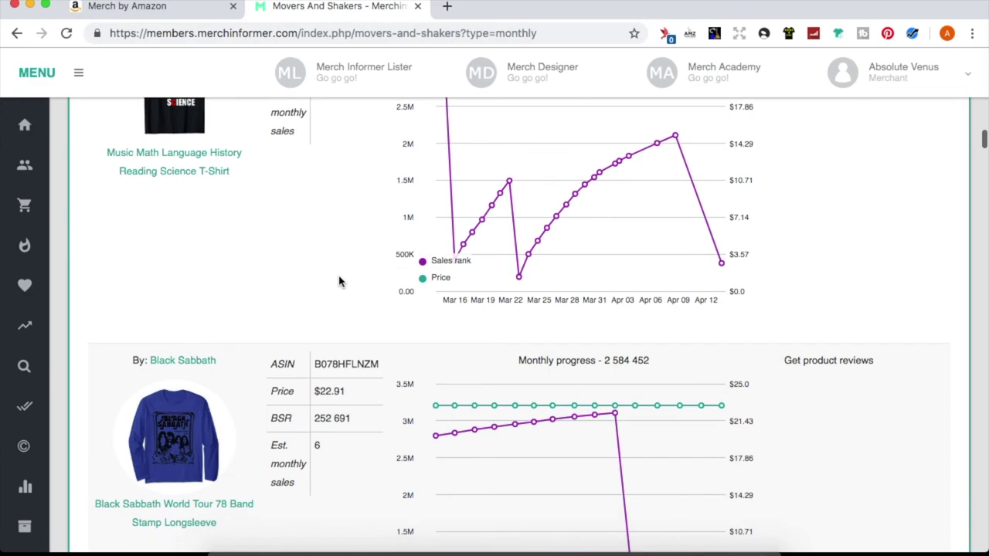
scroll(550, 291, down, 10)
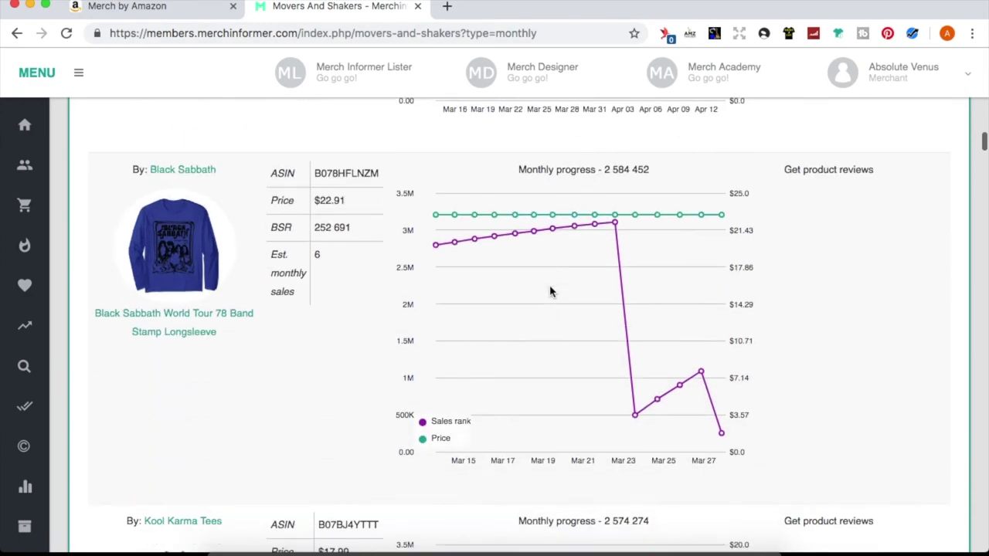
scroll(550, 291, down, 10)
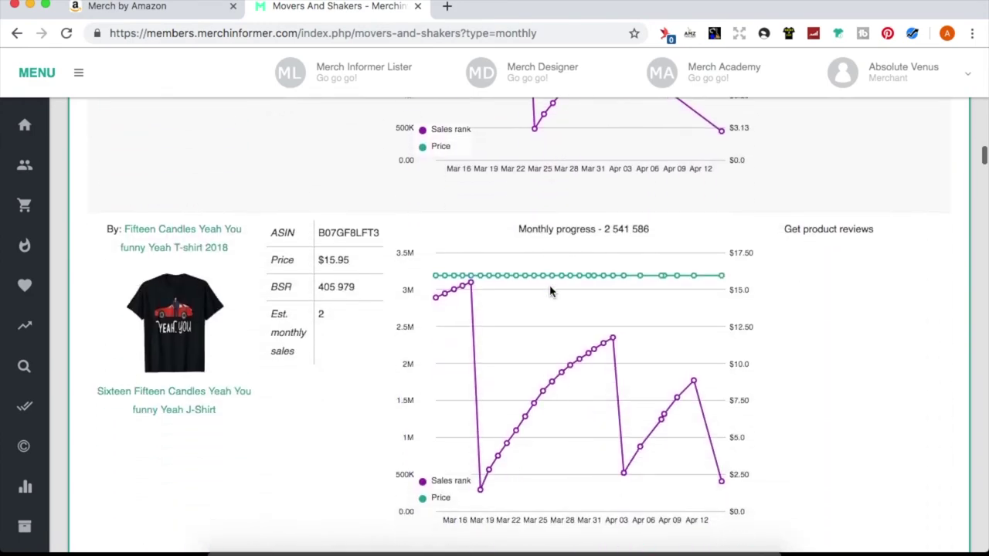
scroll(550, 291, down, 10)
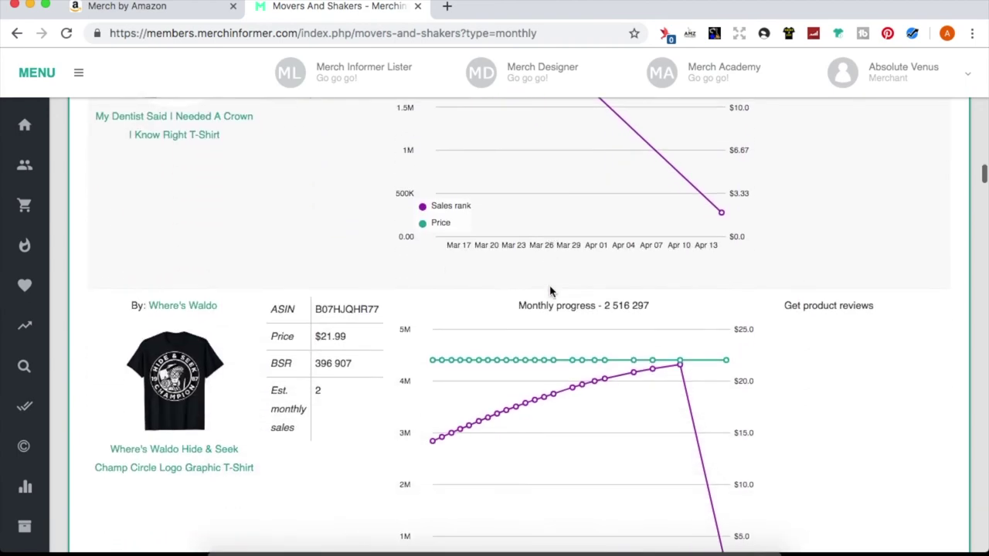
scroll(550, 291, down, 10)
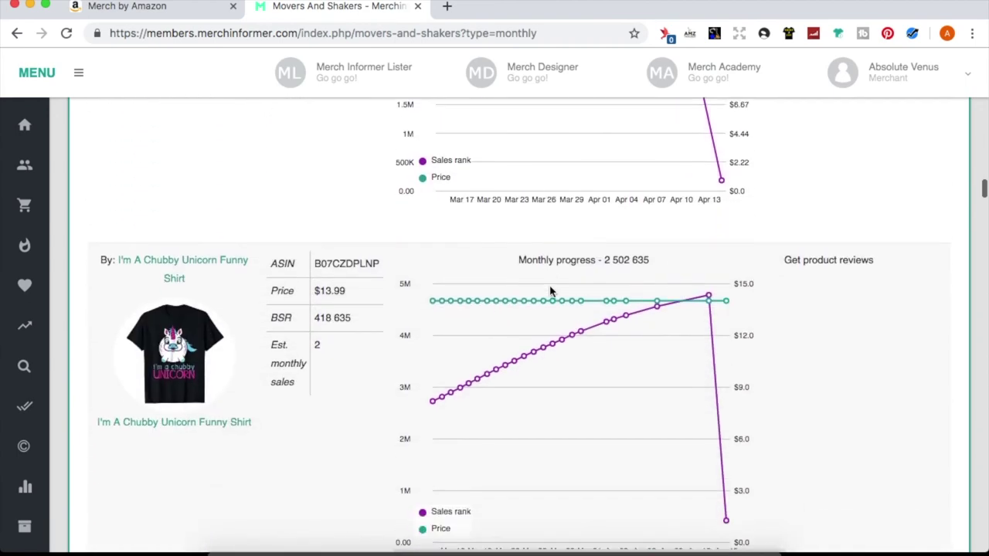
Review the BSR graphs of the South Korea flag, Favorite Sister, Walker coonhound and Library Adventure shirts.
scroll(550, 291, down, 2)
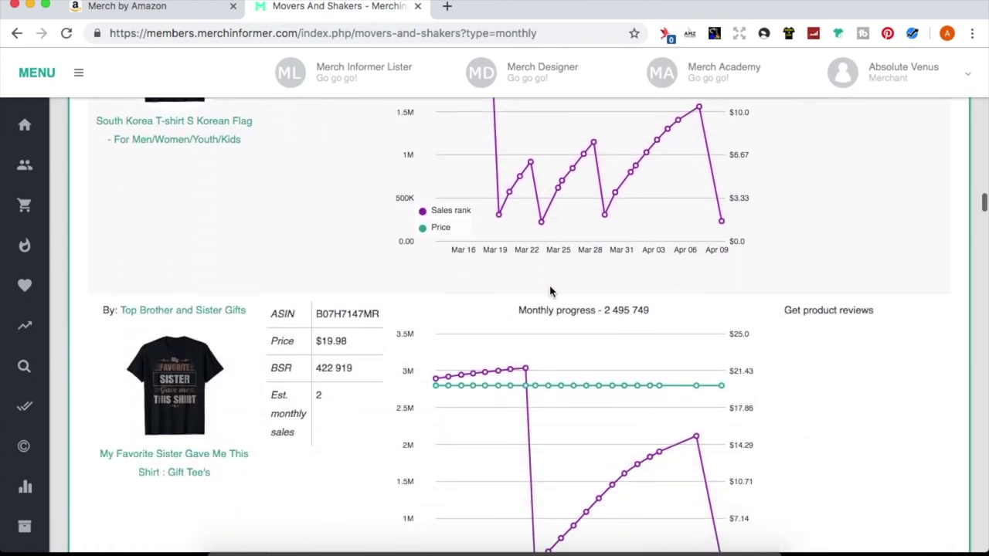
scroll(550, 291, up, 3)
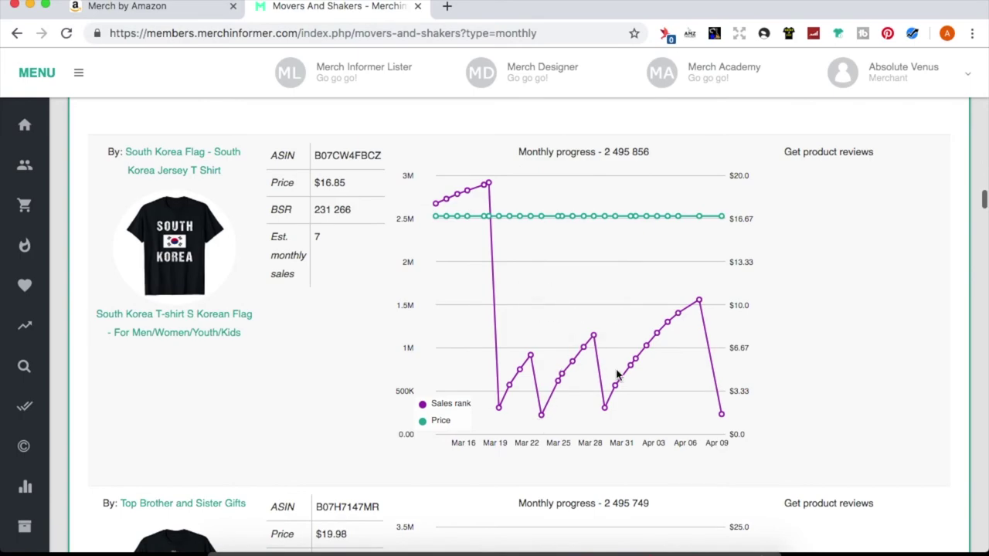
scroll(643, 260, down, 15)
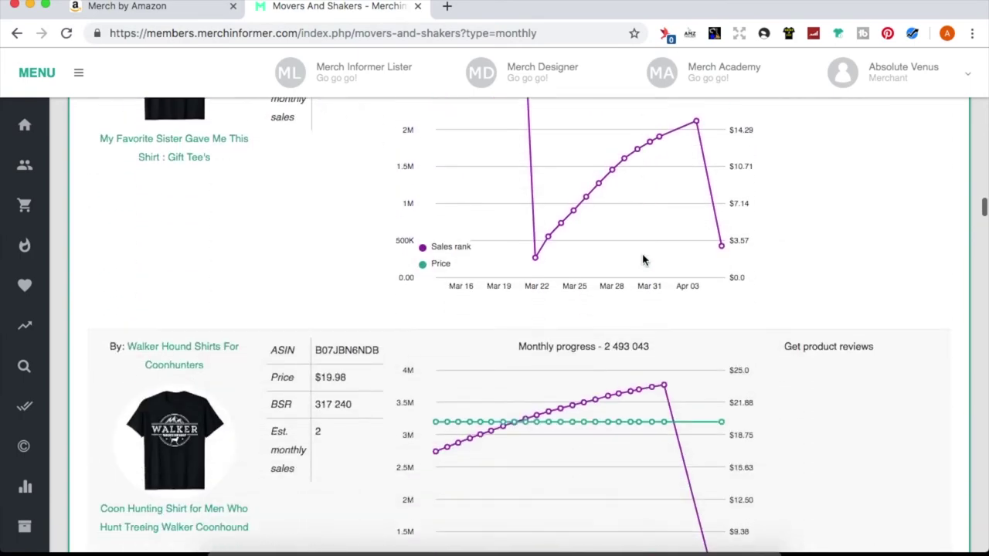
scroll(643, 260, down, 8)
scroll(642, 260, up, 4)
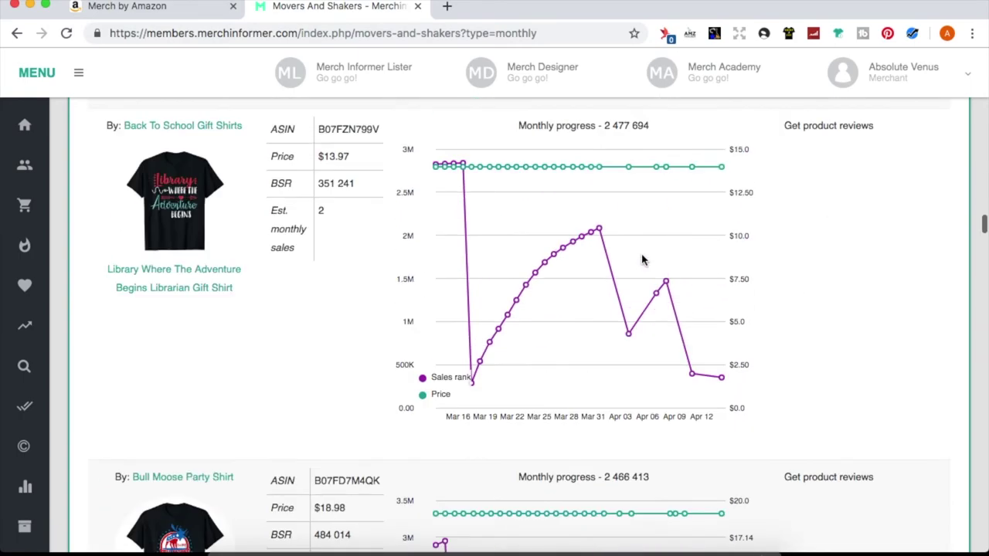
Check the designs and sales rank swings of the Bull Moose Party, Nacho Average Dad, Judo and Las Vegas souvenir shirts.
scroll(642, 260, down, 8)
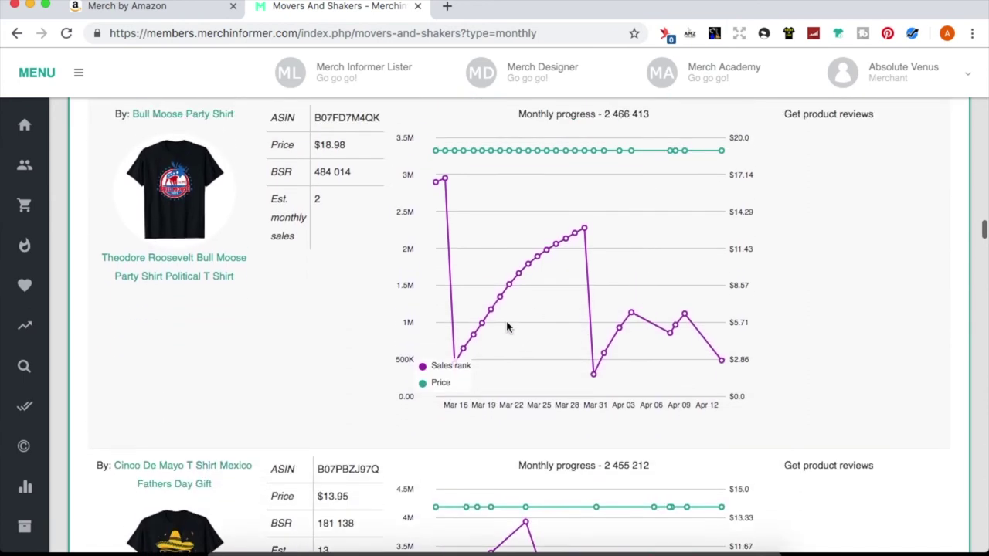
scroll(660, 364, down, 8)
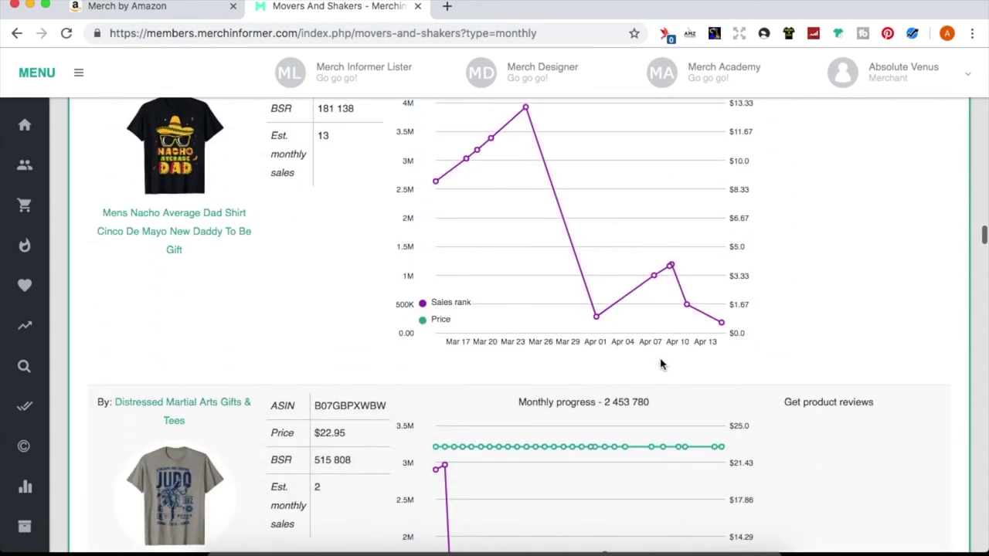
scroll(660, 364, down, 5)
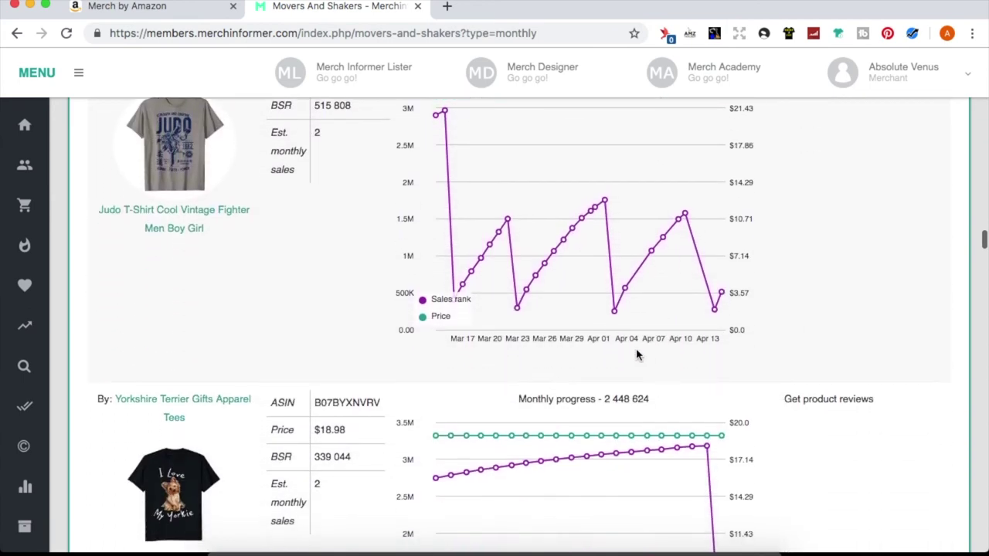
scroll(608, 351, down, 12)
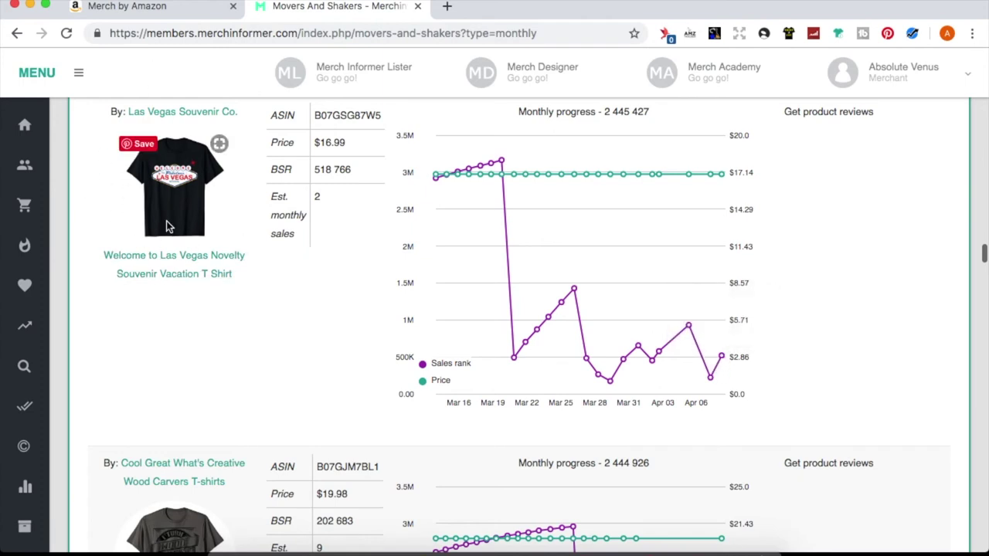
Look through the woodworker, golf, Monkey Bars, StarPugs, Bull Terrier and water polo shirts up to the Skol Vikings listing.
scroll(375, 300, down, 10)
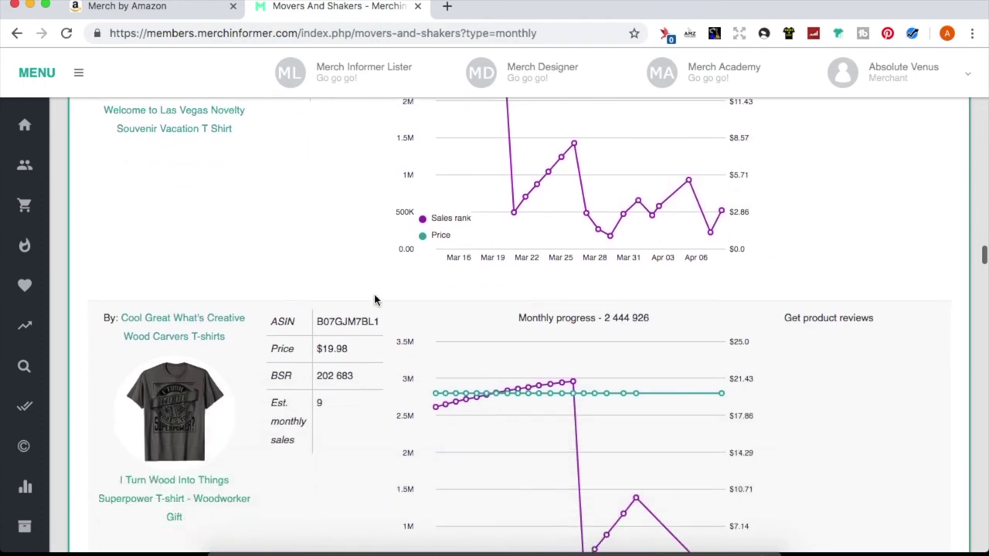
scroll(375, 300, down, 5)
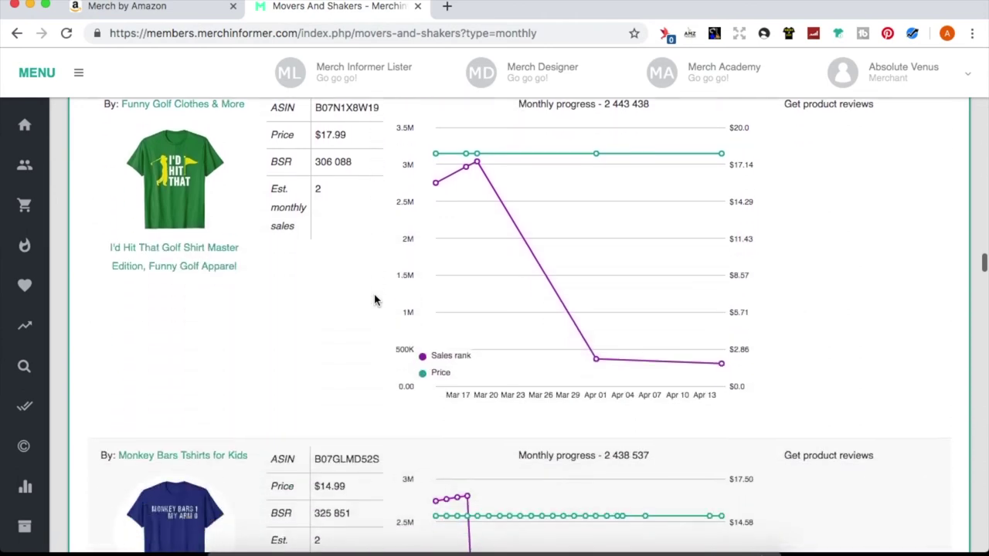
scroll(374, 300, down, 4)
scroll(375, 299, down, 9)
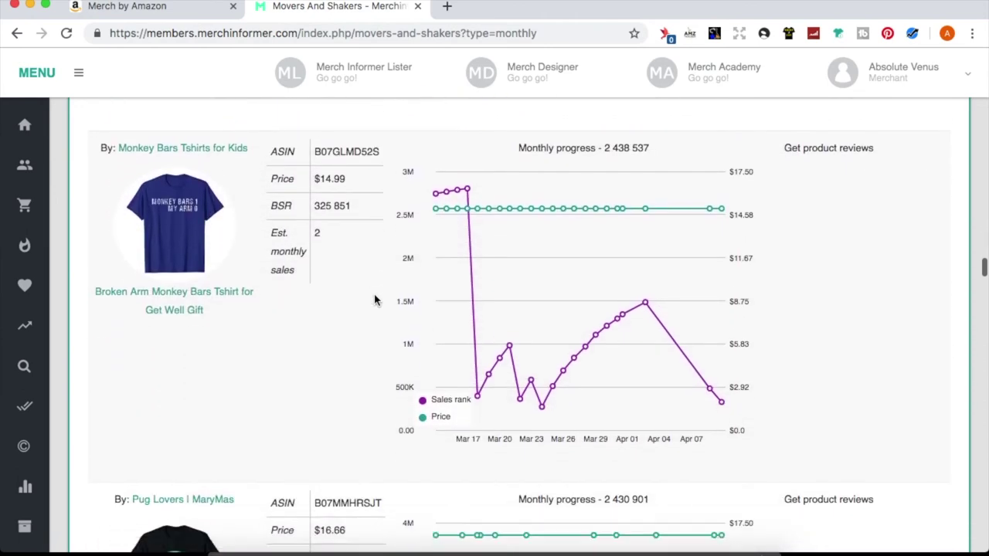
scroll(375, 299, down, 8)
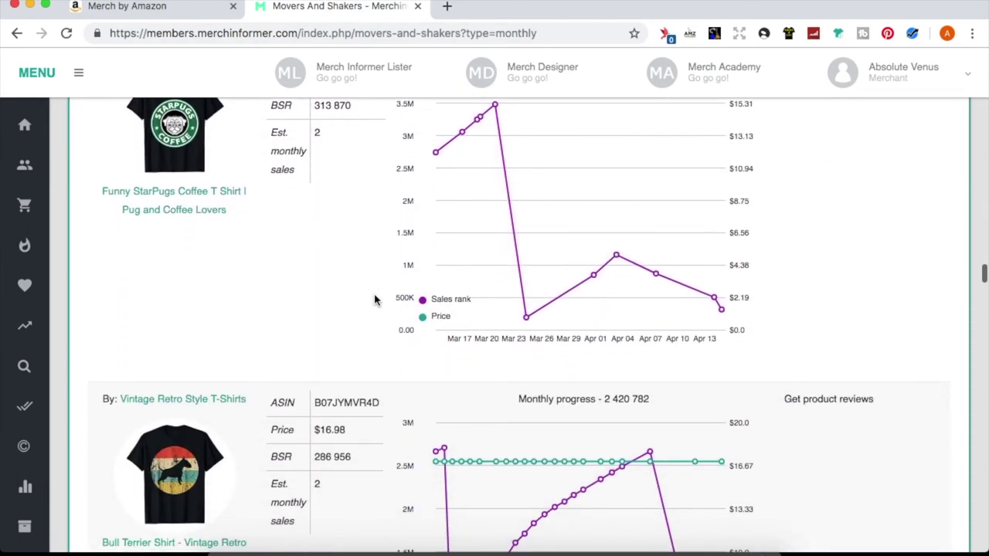
scroll(374, 300, down, 10)
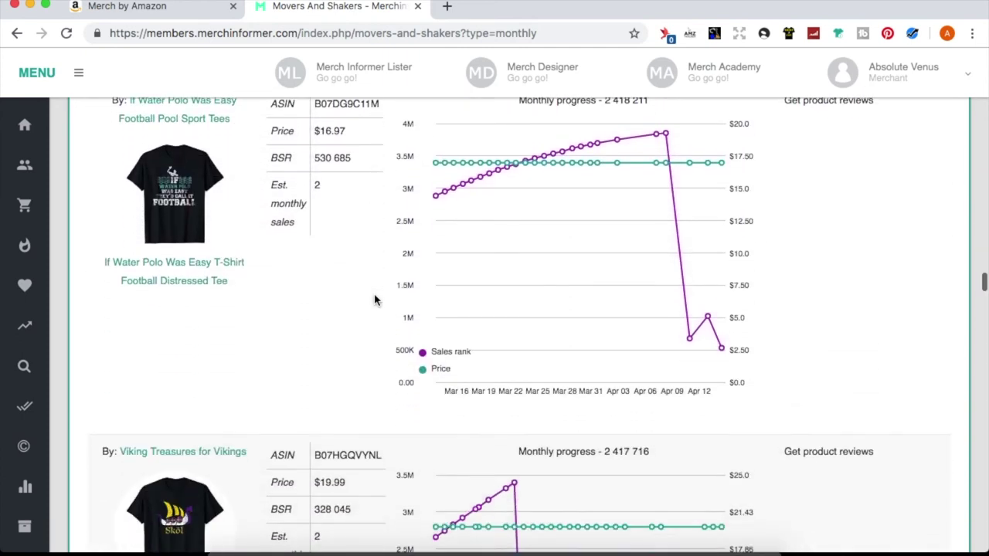
scroll(374, 300, down, 8)
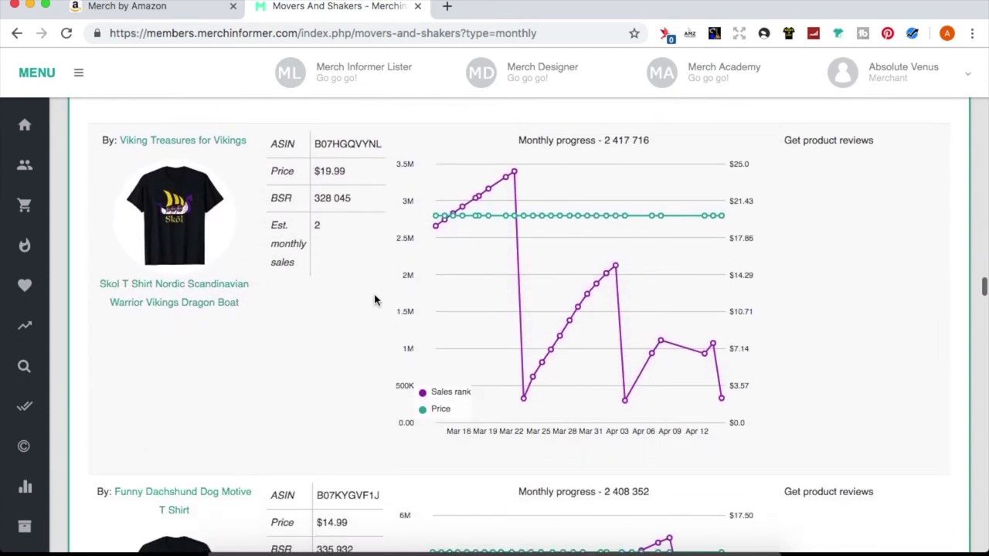
Examine the Skol Vikings dragon boat shirt's sales rank history alongside the neighbouring Ask Me About My Weiner dachshund shirt.
scroll(375, 295, down, 2)
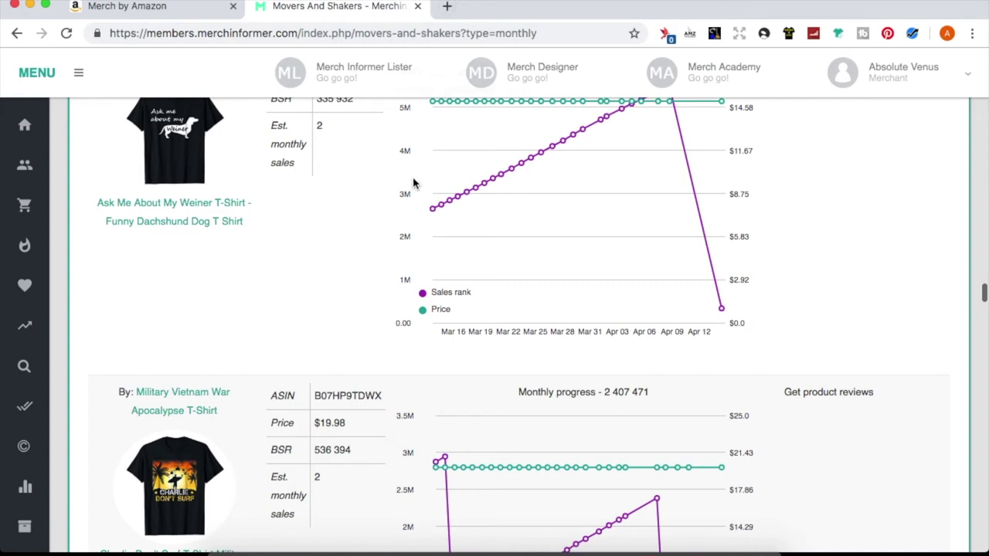
scroll(370, 260, up, 2)
scroll(371, 261, up, 6)
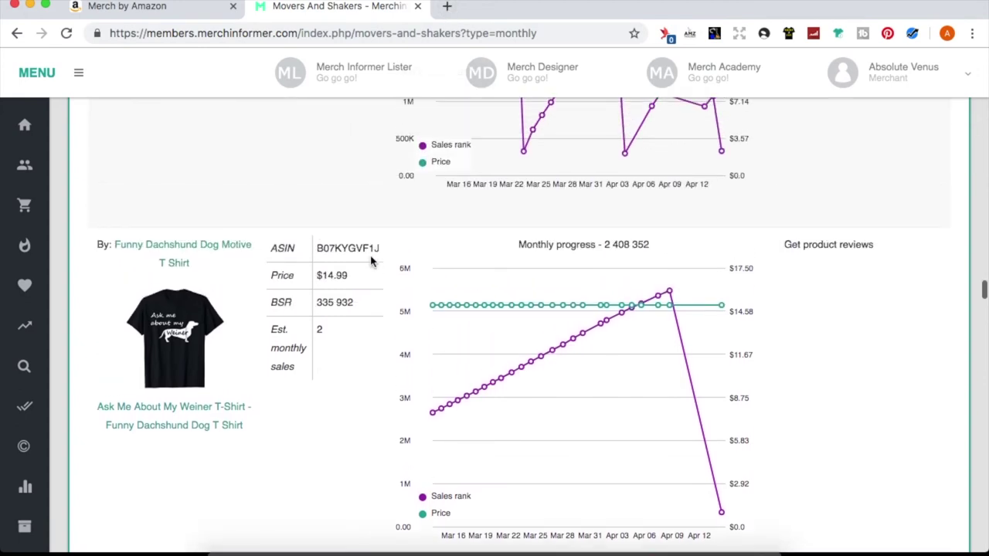
scroll(371, 261, up, 2)
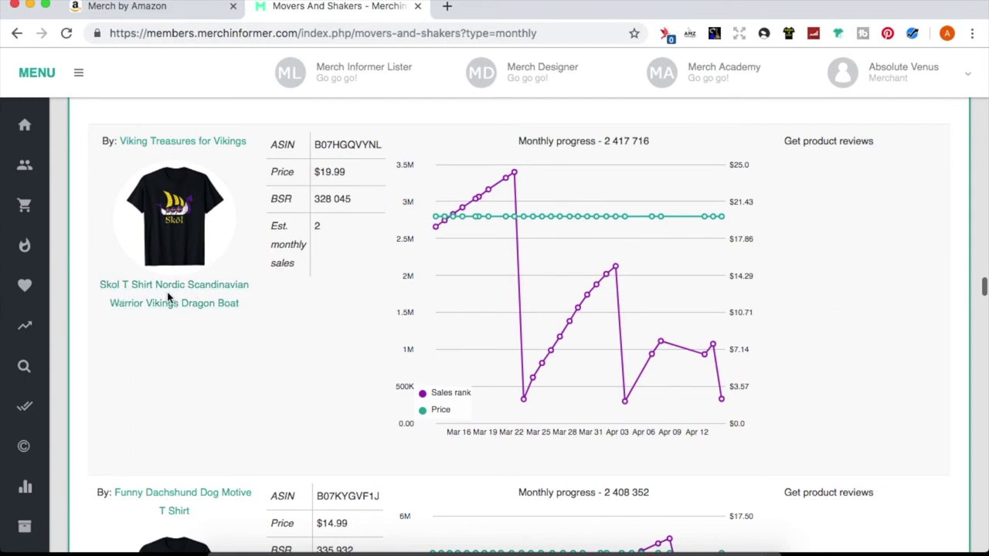
mouse_move(167, 280)
mouse_move(703, 363)
scroll(286, 309, down, 6)
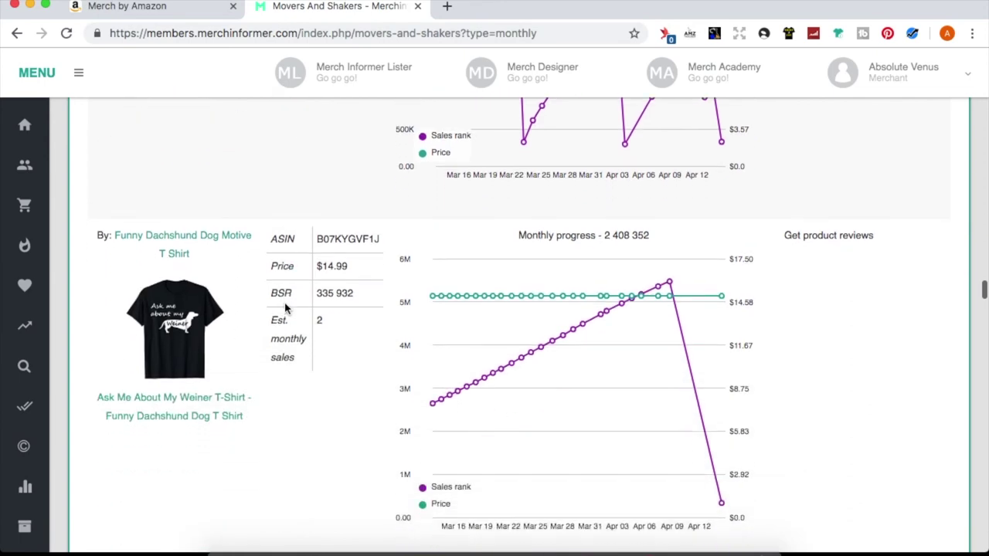
scroll(285, 309, down, 14)
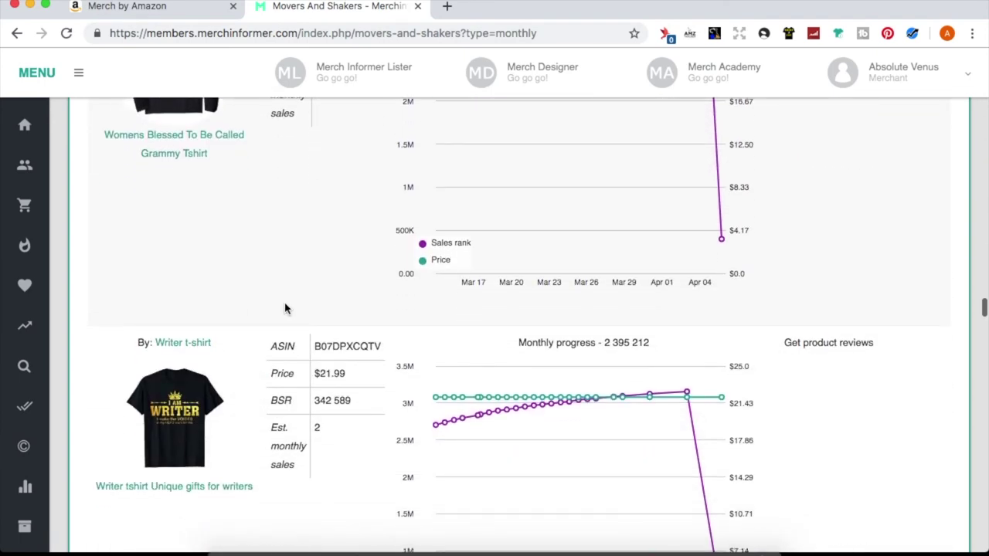
Run a product search for "food tshirt" among Merch By Amazon Shirts in the US marketplace.
mouse_move(14, 338)
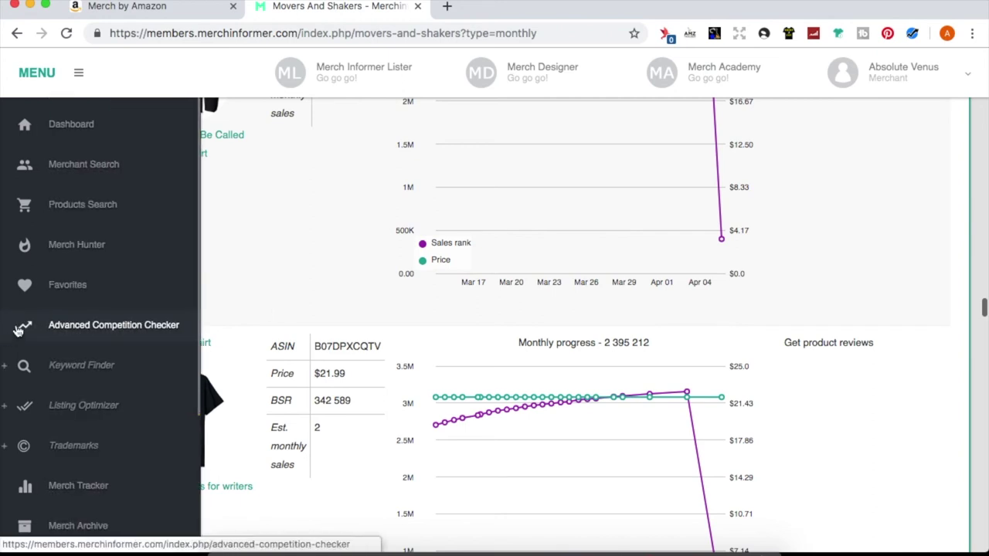
click(52, 211)
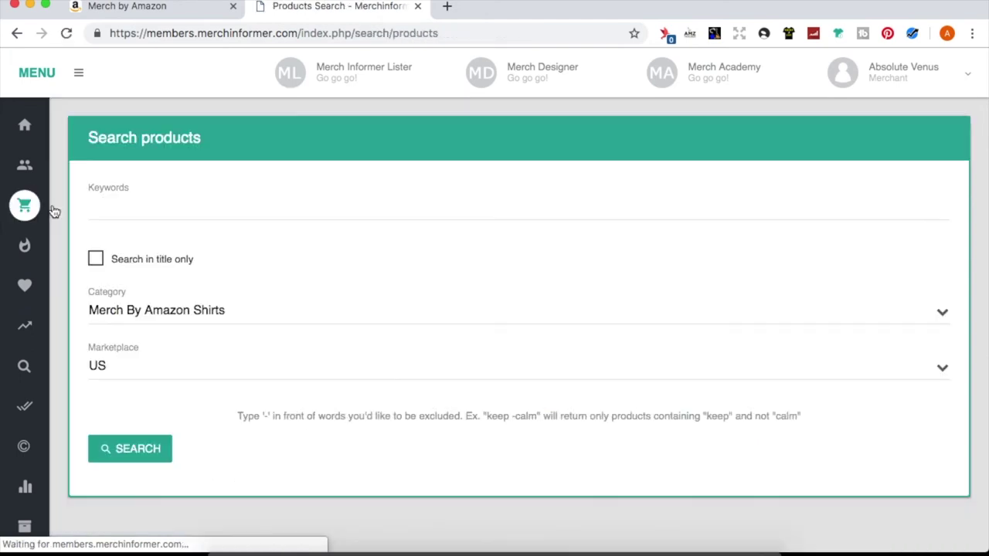
click(119, 215)
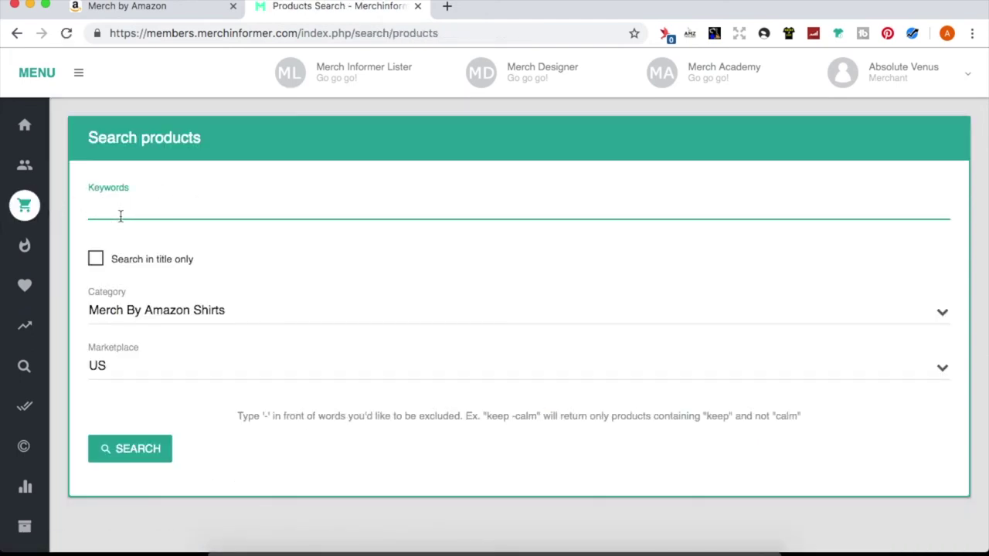
text(food)
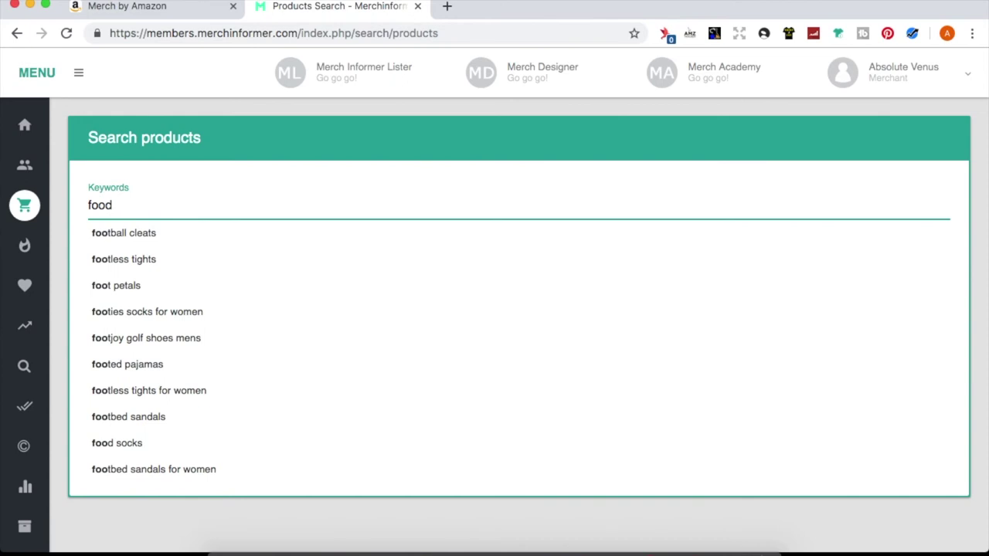
text( tshirt)
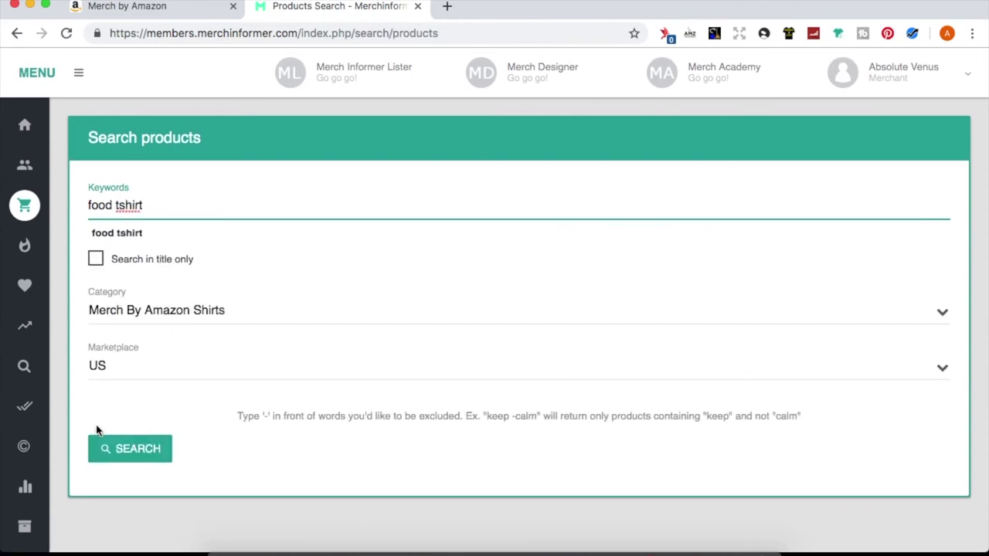
click(121, 450)
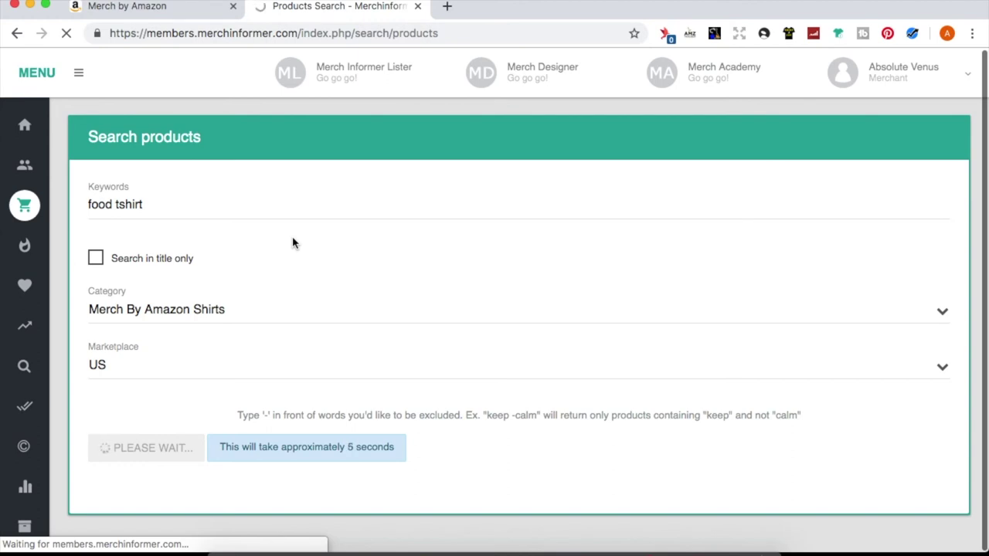
Review the food tshirt search's summary data, keyword count and first listings, reading the Don't Be a Sucker shirt's features.
scroll(292, 243, down, 10)
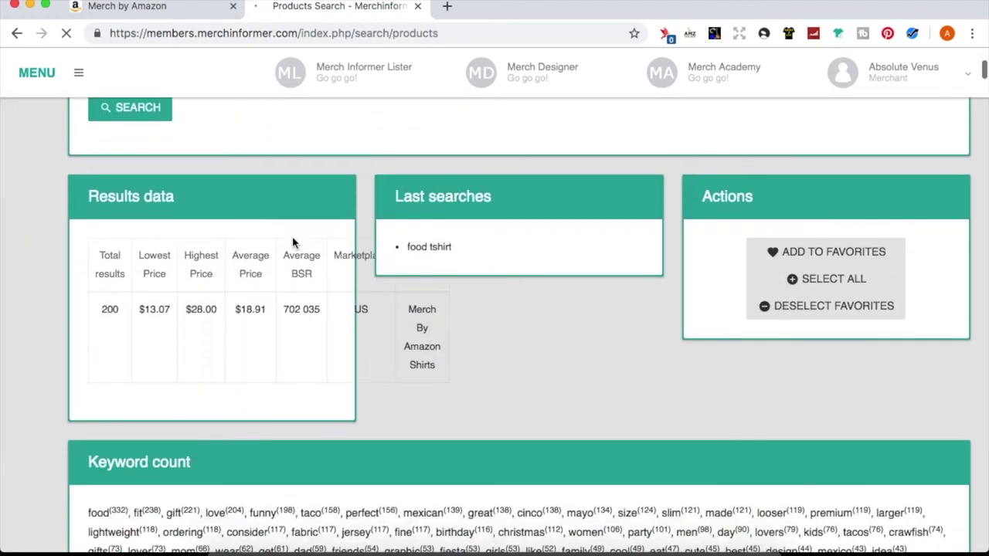
scroll(292, 243, down, 6)
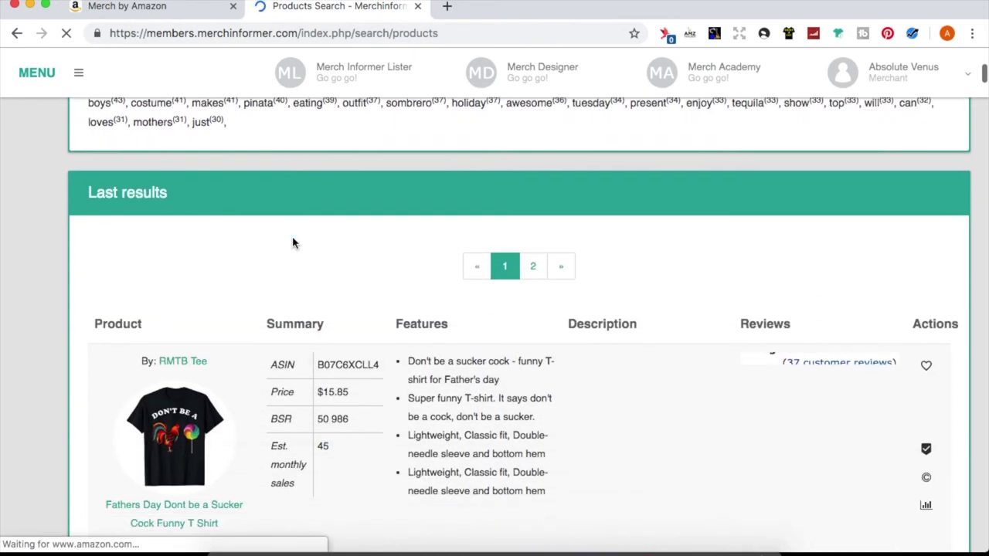
scroll(95, 181, down, 2)
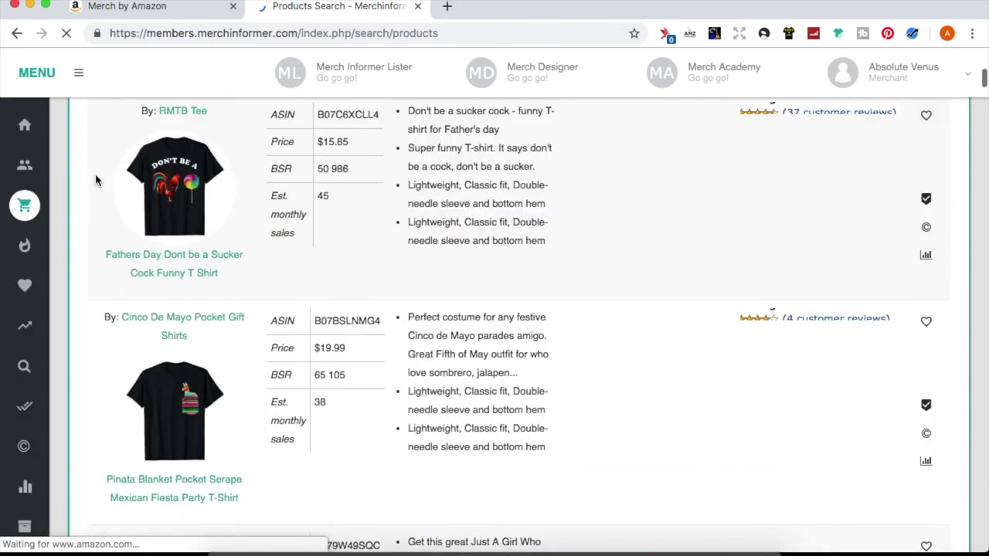
scroll(95, 181, up, 10)
scroll(95, 181, down, 10)
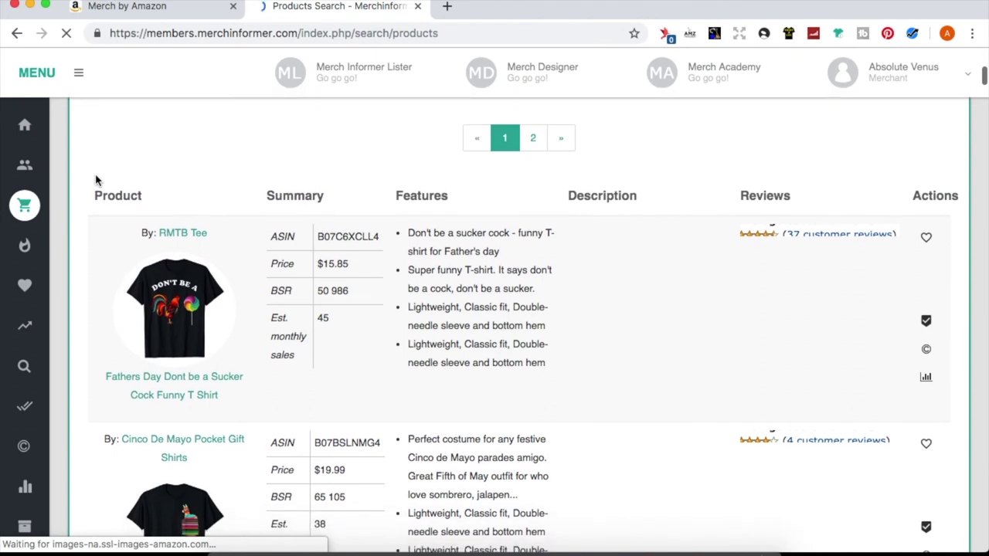
drag(485, 231, 459, 232)
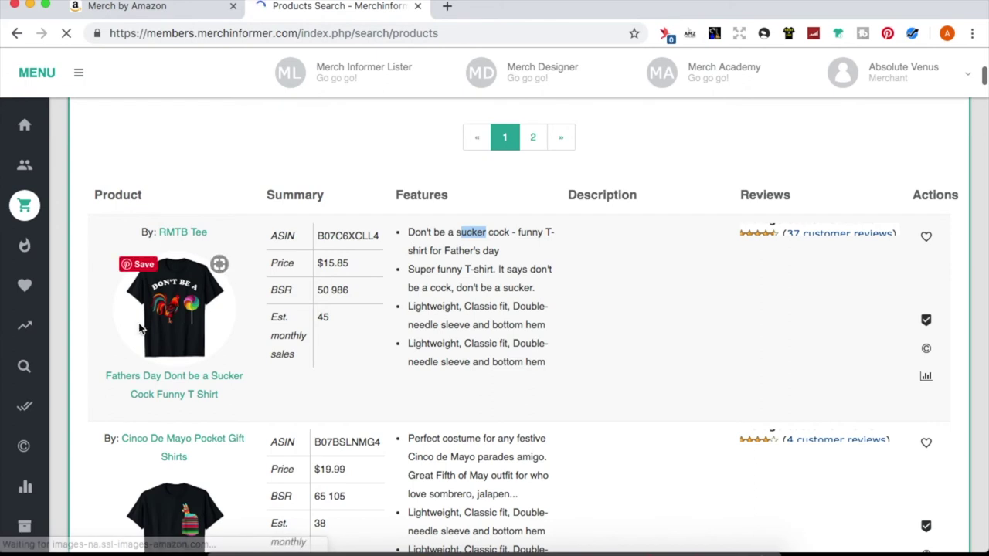
Compare the food tshirt listings' BSRs, sales, features and reviews, from the Don't Be a Sucker shirt to the crawfish and bubble tea designs.
scroll(139, 326, down, 1)
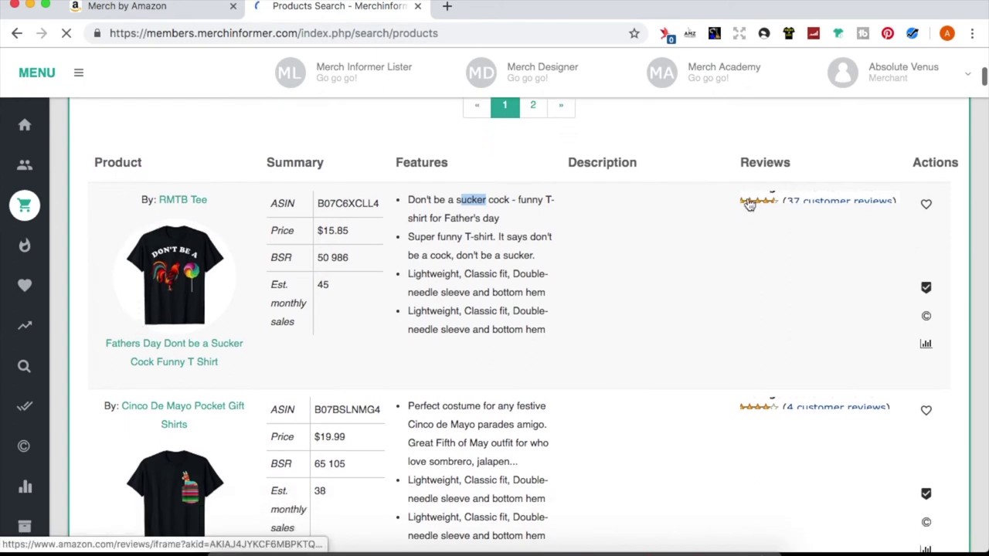
scroll(803, 255, up, 3)
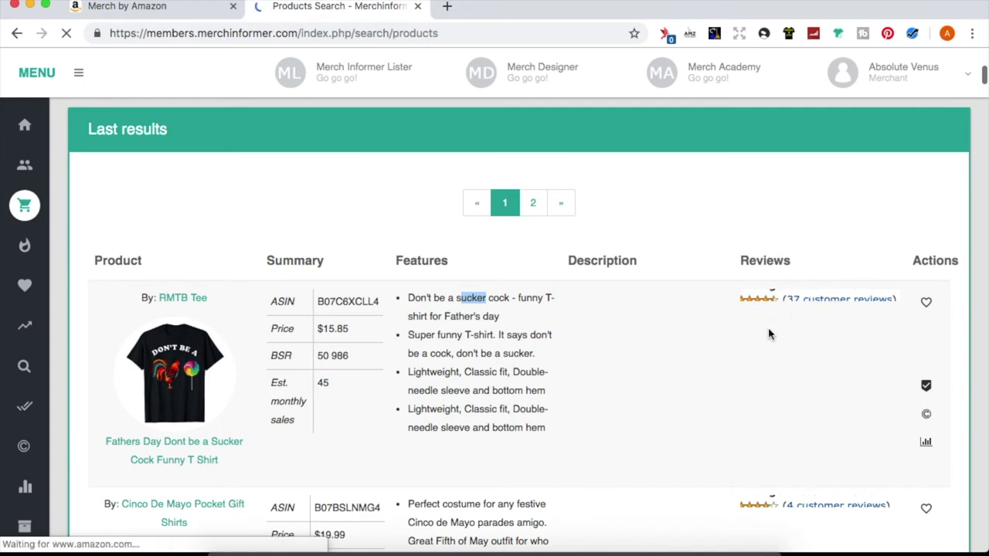
scroll(793, 322, down, 6)
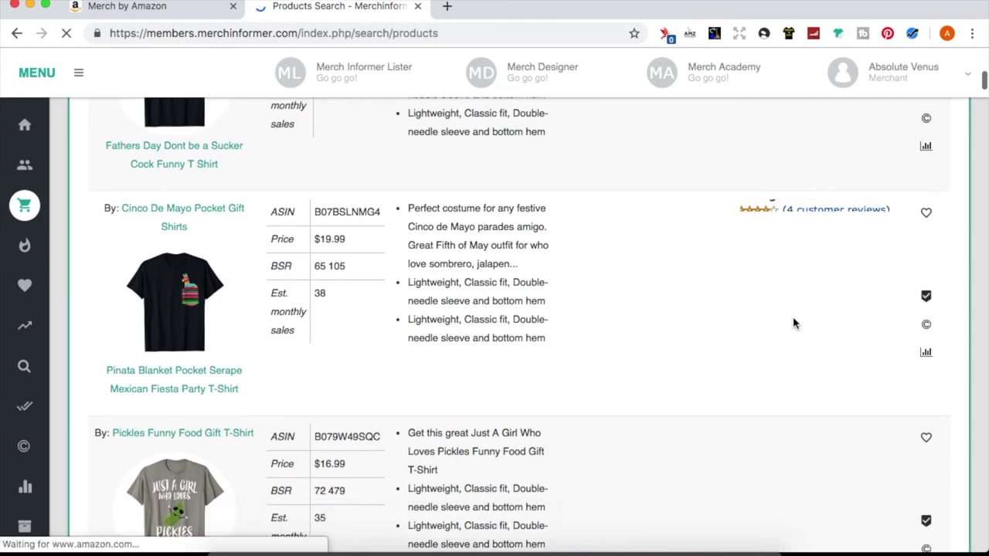
scroll(448, 318, up, 4)
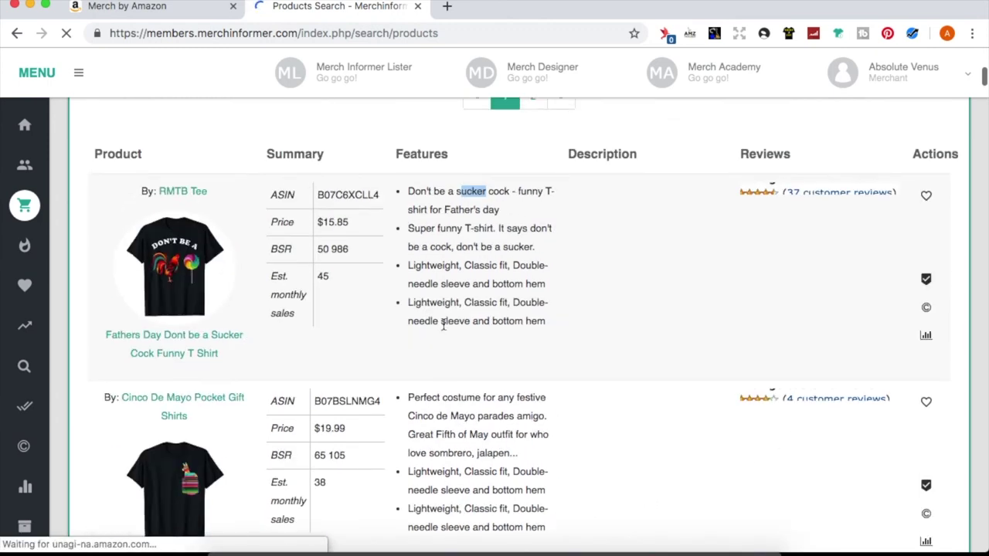
scroll(349, 309, down, 10)
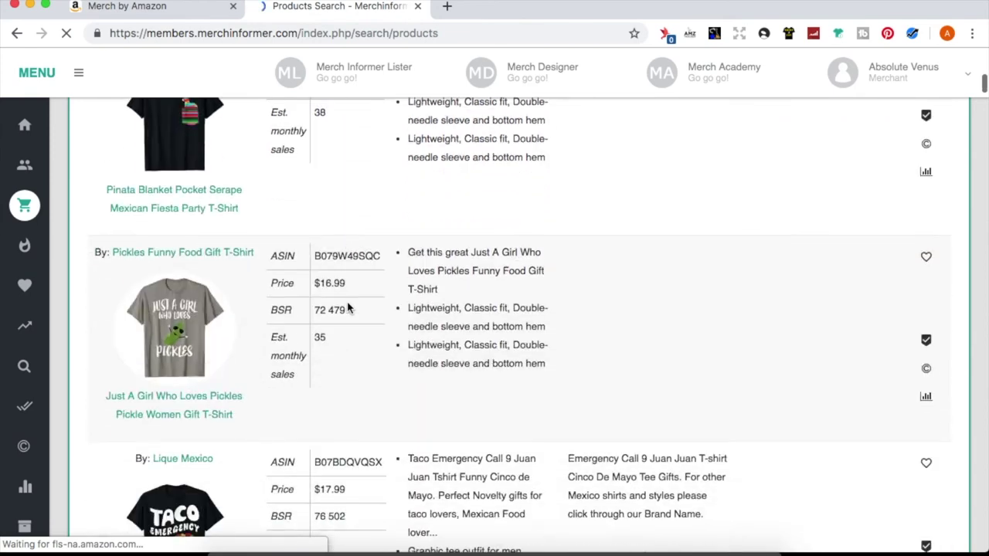
scroll(348, 307, up, 1)
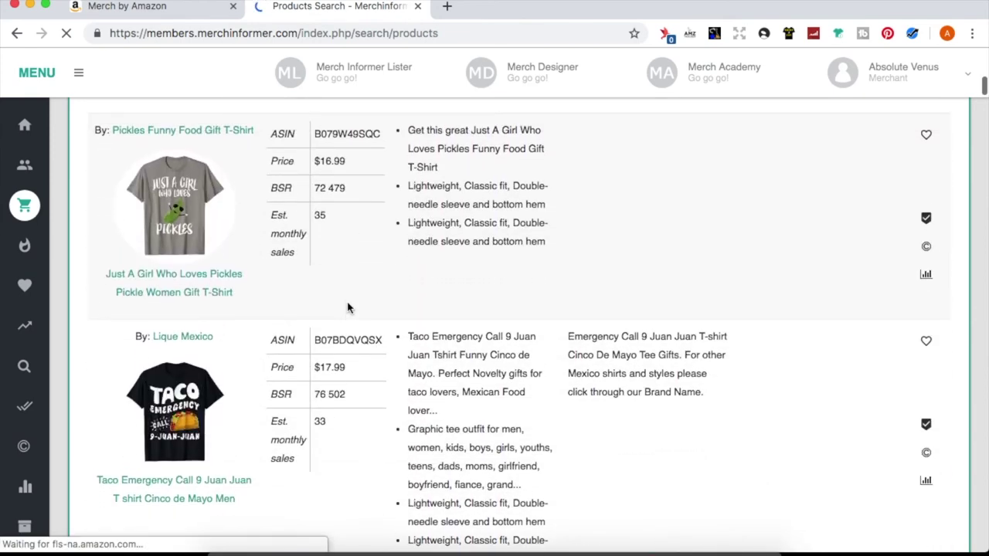
scroll(348, 307, down, 12)
scroll(347, 307, down, 15)
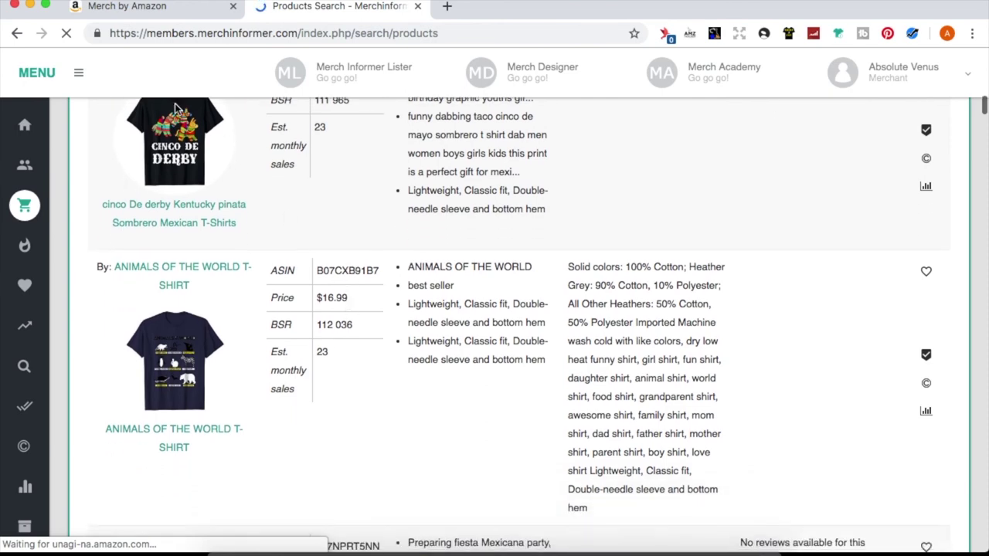
scroll(183, 263, down, 20)
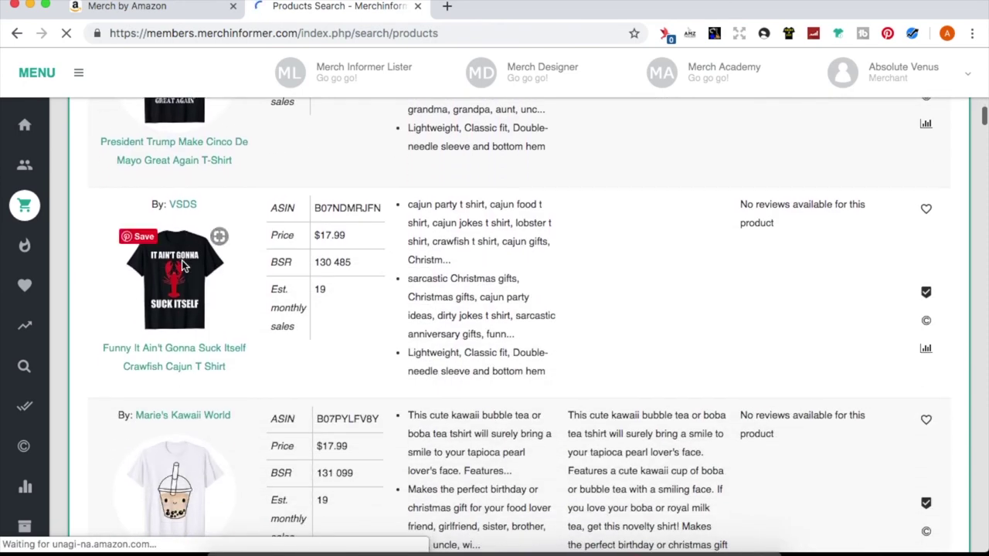
scroll(183, 262, down, 3)
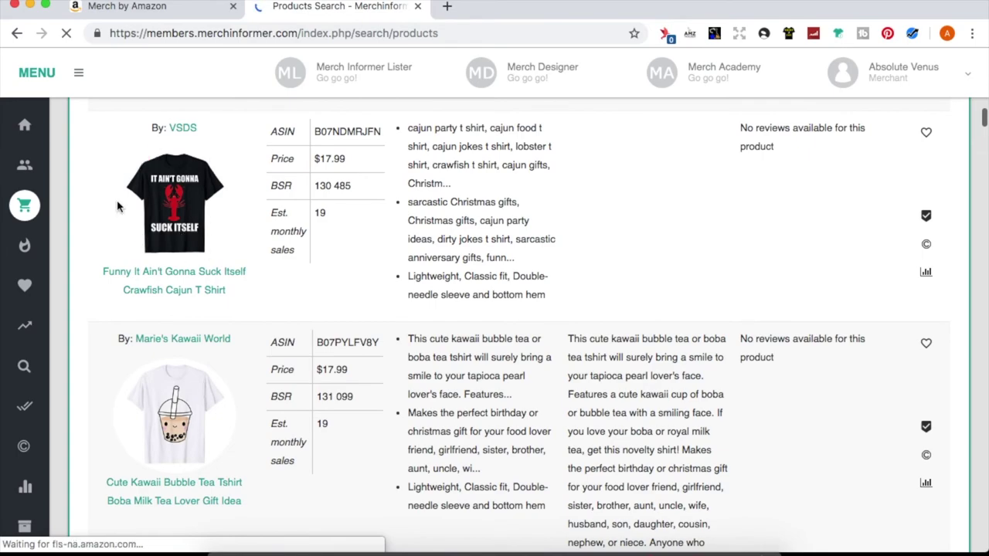
Go back over the food tshirt listings from the first result to the Love Bunny and Funny Derby Sanchez shirts.
scroll(189, 151, up, 5)
scroll(189, 150, up, 10)
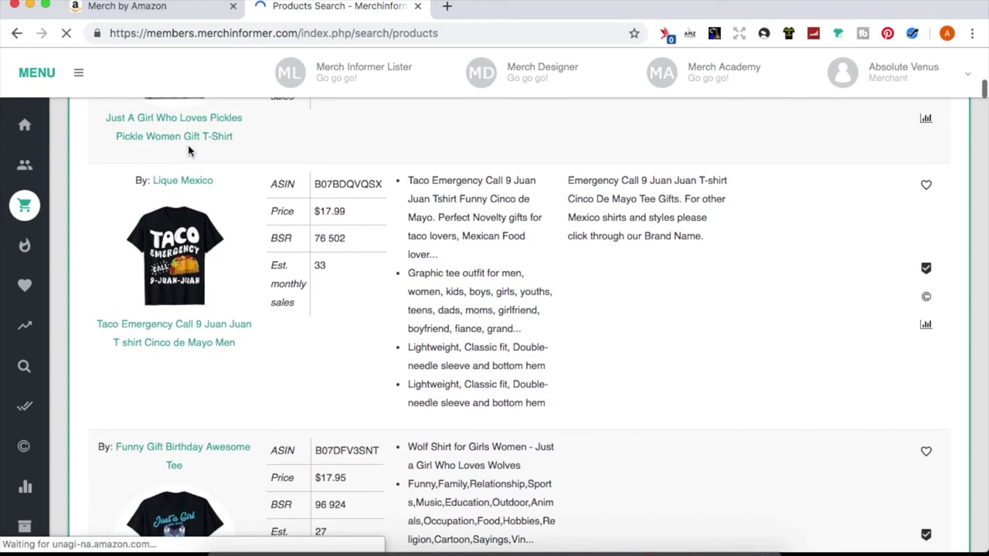
scroll(190, 150, up, 10)
scroll(189, 151, down, 5)
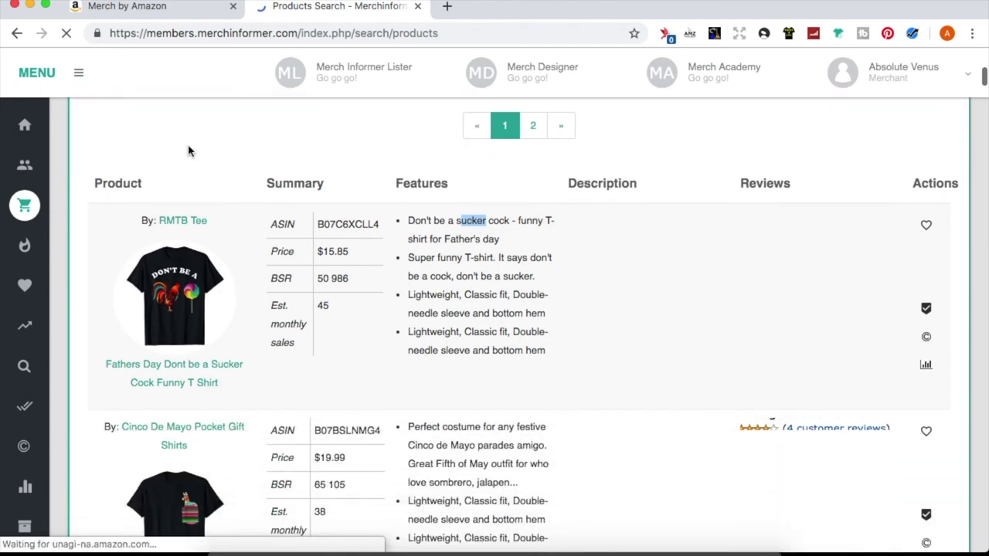
scroll(175, 281, down, 15)
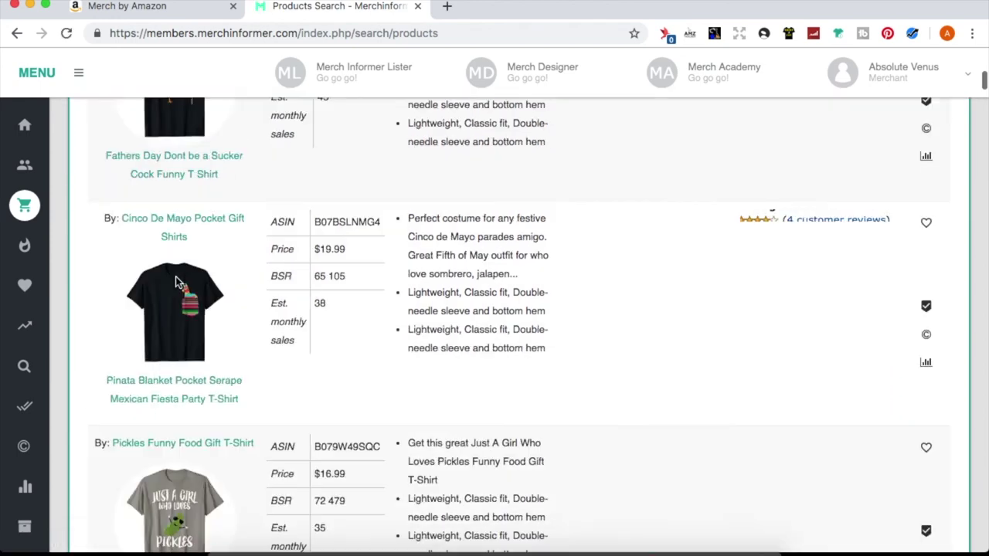
scroll(175, 281, down, 15)
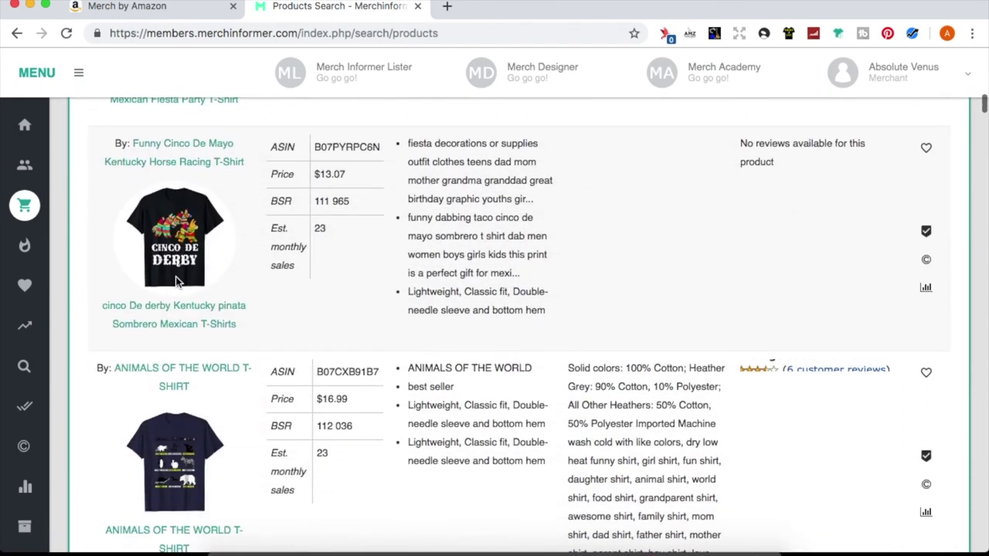
scroll(175, 281, down, 6)
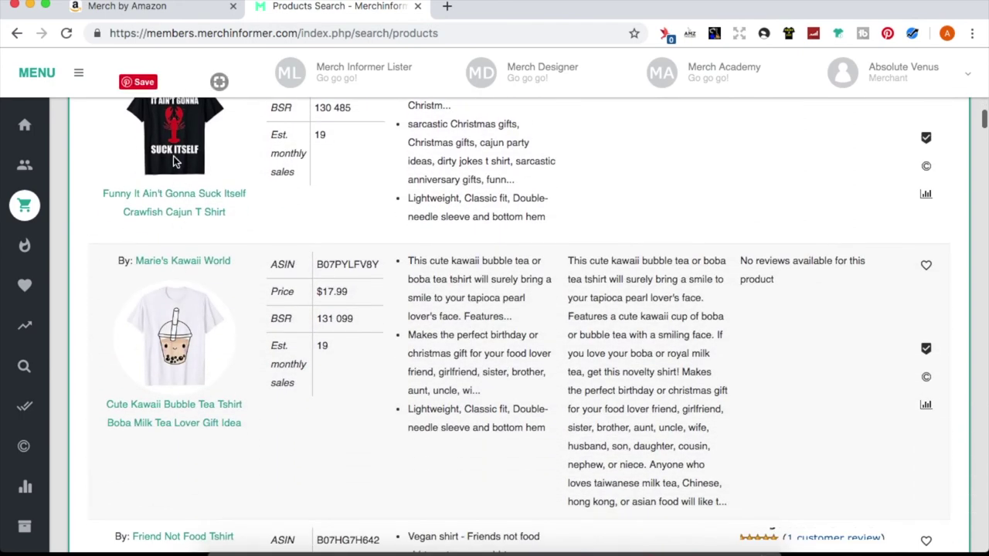
scroll(162, 145, up, 3)
scroll(162, 146, down, 10)
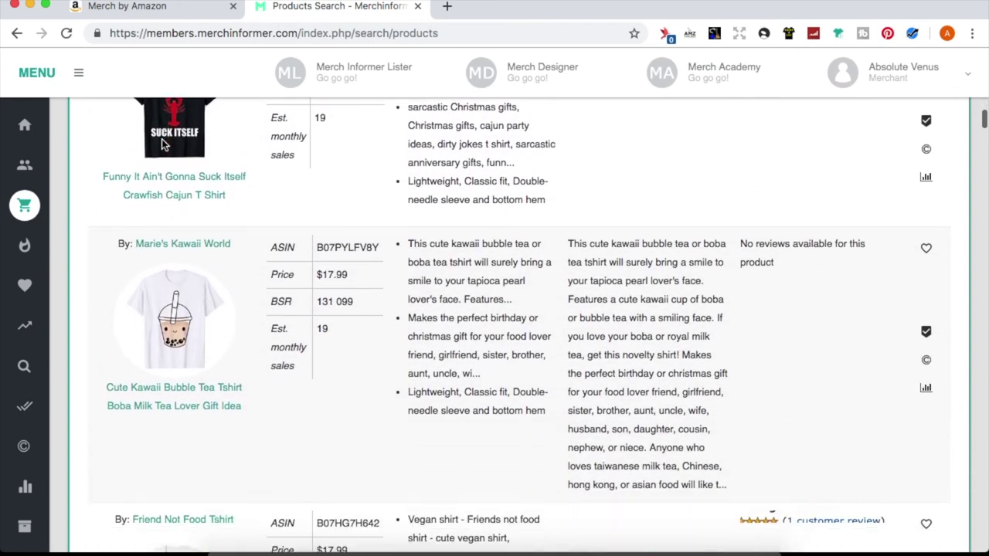
scroll(163, 145, down, 5)
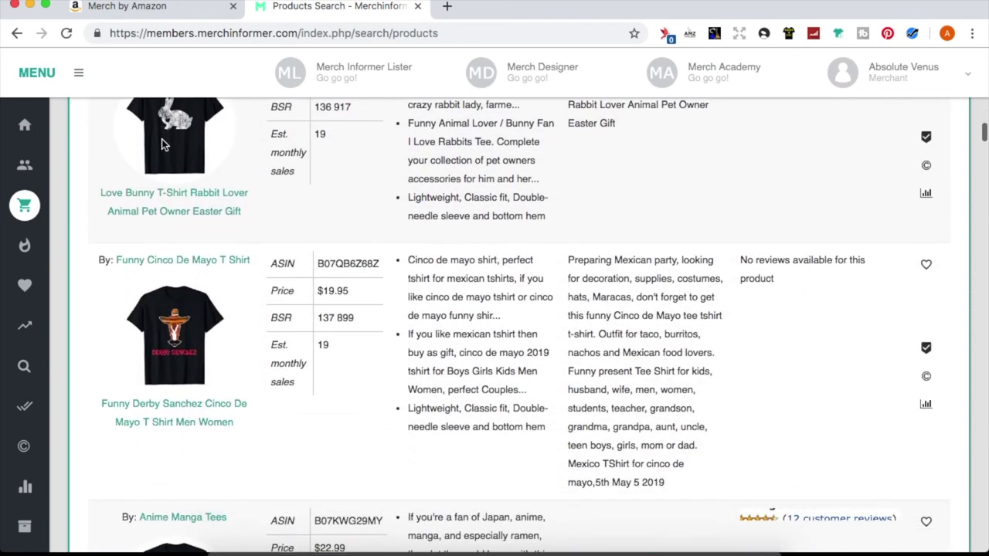
scroll(162, 145, up, 3)
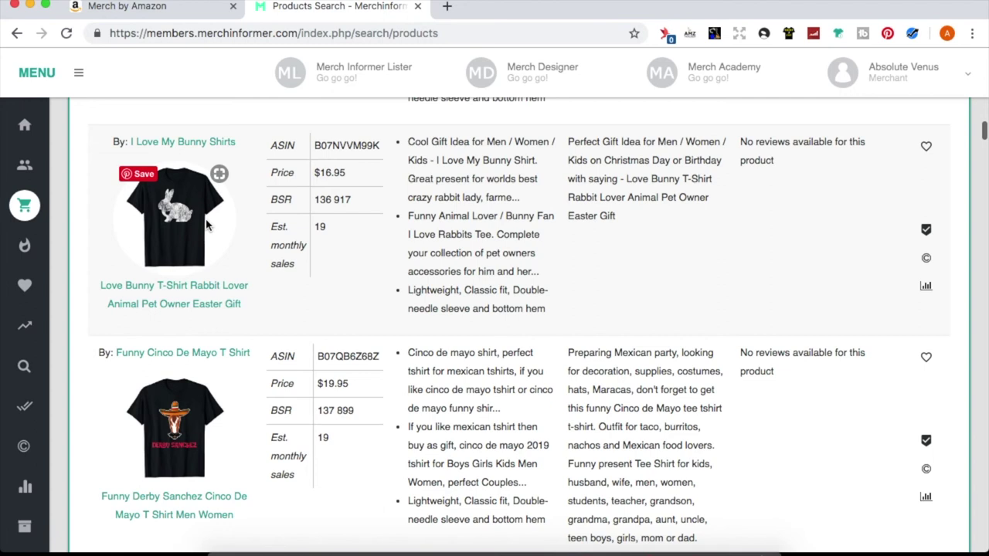
mouse_move(34, 367)
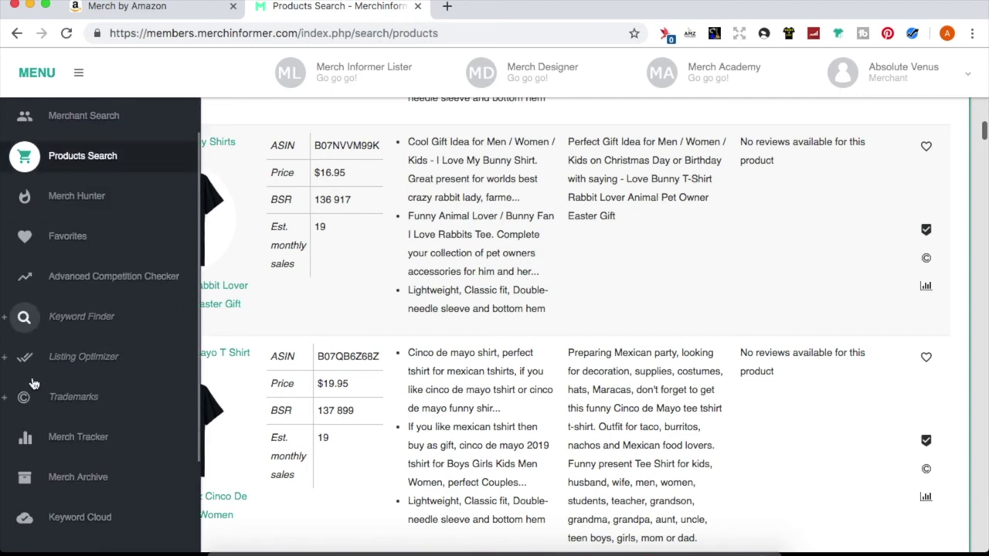
scroll(33, 384, down, 4)
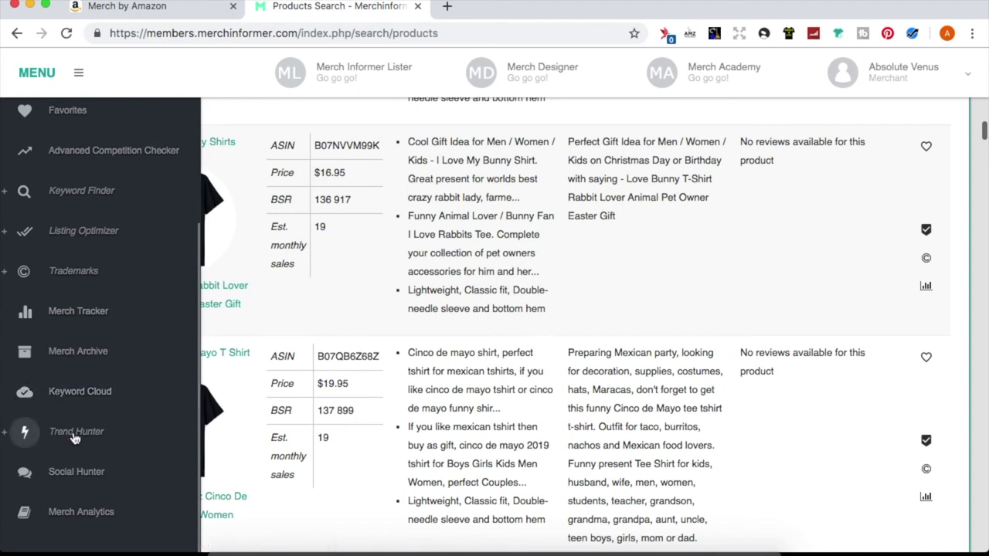
scroll(75, 438, up, 5)
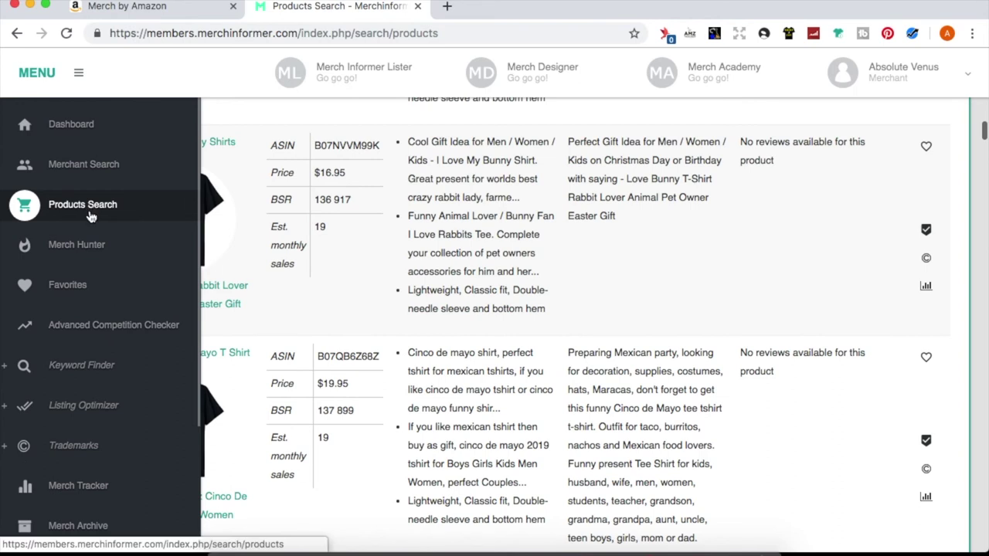
scroll(89, 216, down, 3)
scroll(85, 193, up, 3)
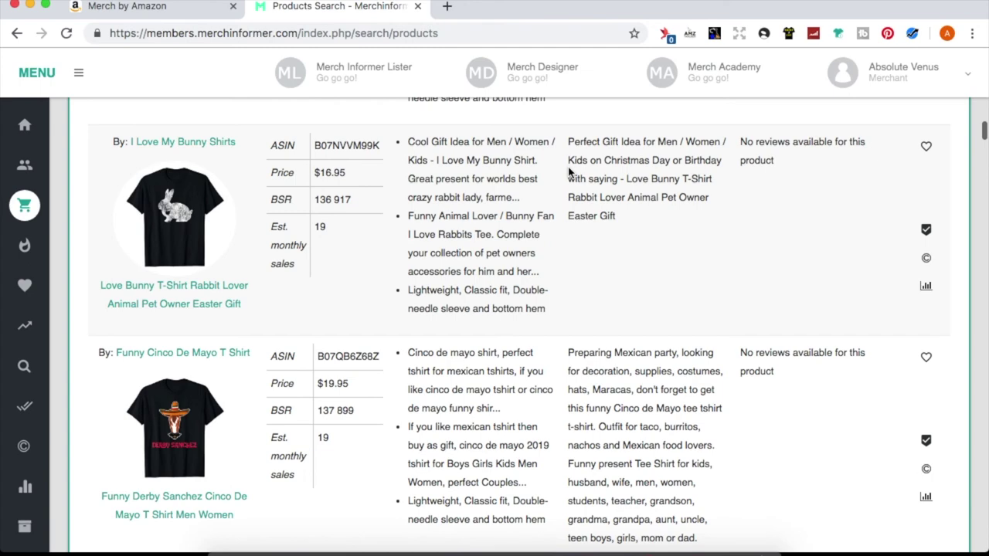
Review the product search form and the food tshirt search's keyword count.
scroll(568, 172, up, 20)
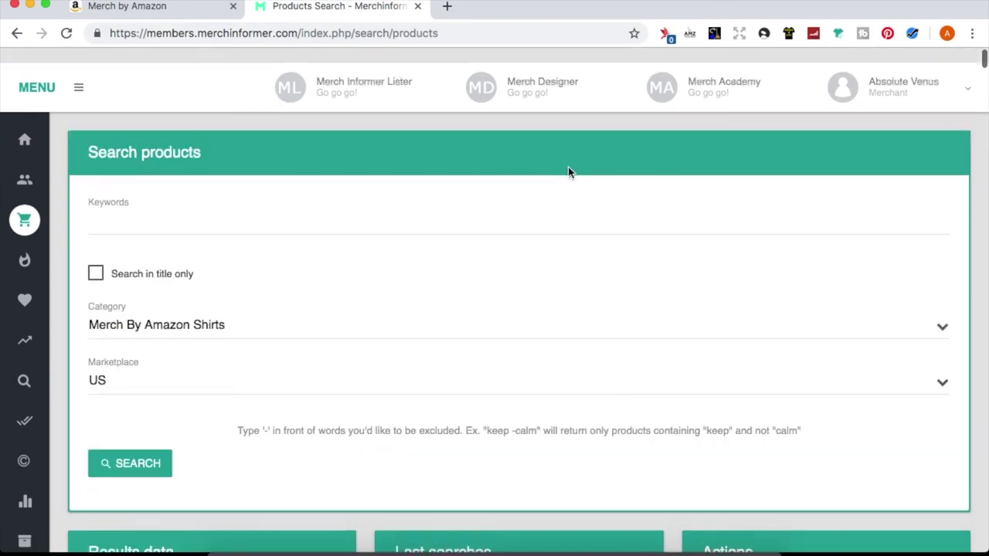
scroll(569, 172, down, 10)
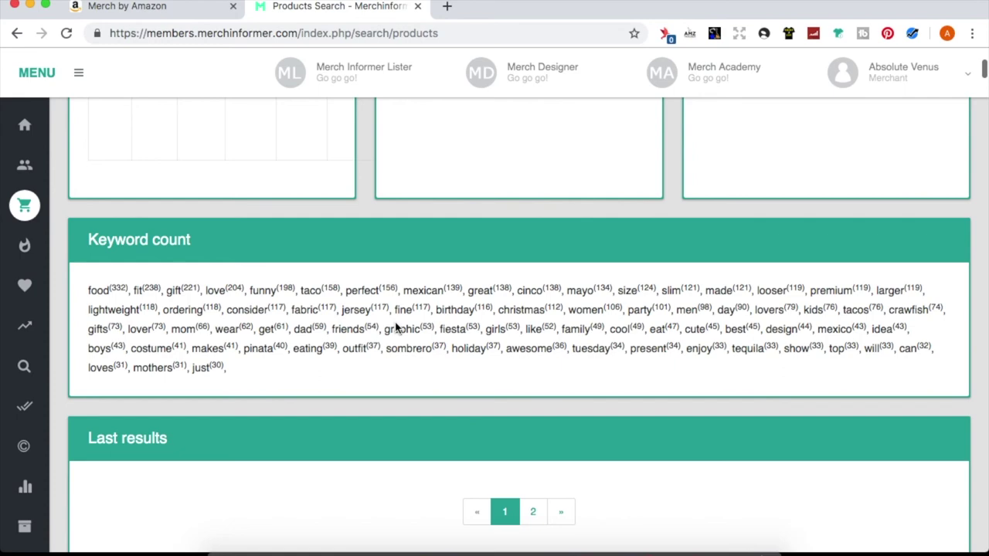
scroll(395, 328, up, 10)
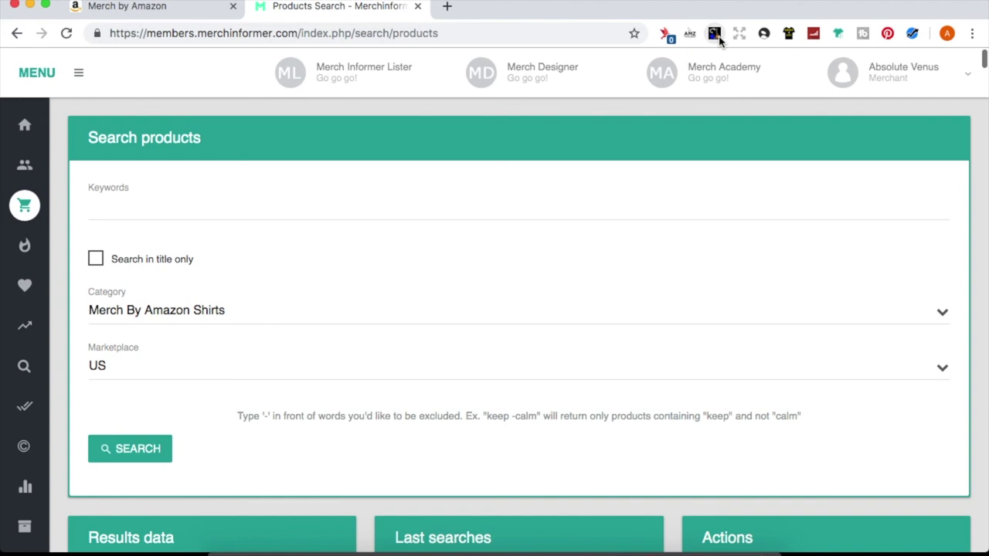
Open the All Merch By Amazon Listings research page and search all sweatshirts with the keyword left blank.
click(716, 34)
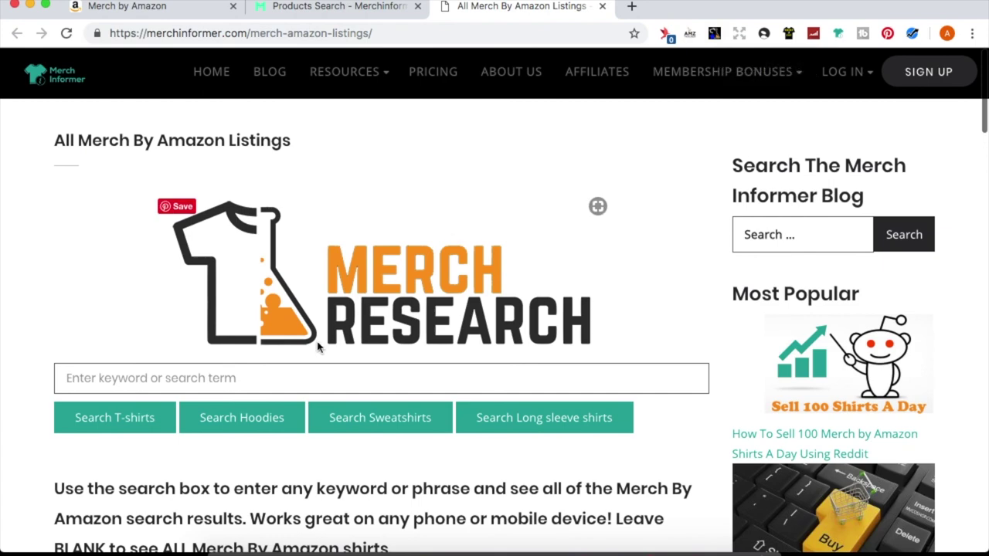
click(237, 384)
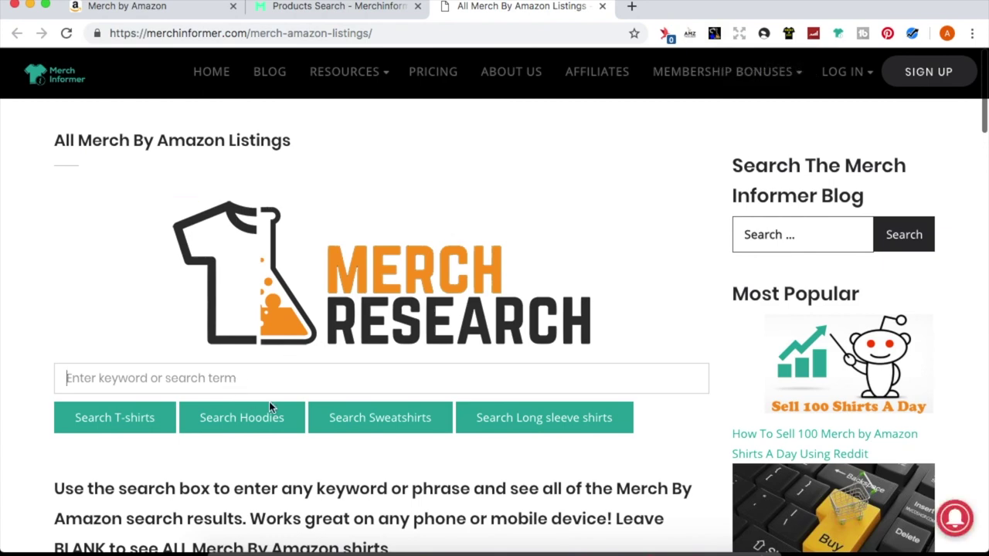
click(360, 427)
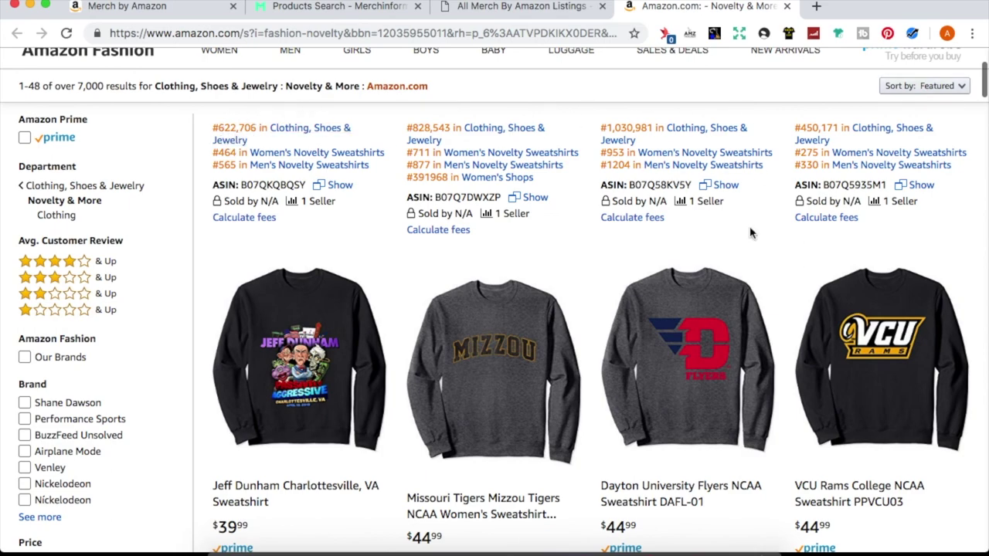
Look through the Amazon sweatshirt results and their sales ranks, down to the Toy Fox Terrier, Princetagonia and Big E designs.
scroll(751, 228, down, 6)
scroll(749, 232, down, 10)
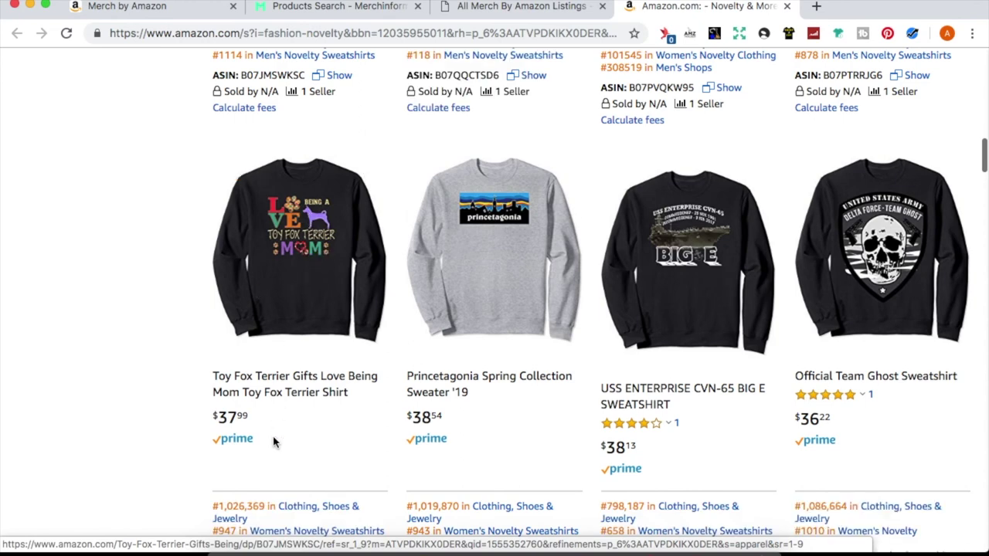
scroll(273, 439, up, 2)
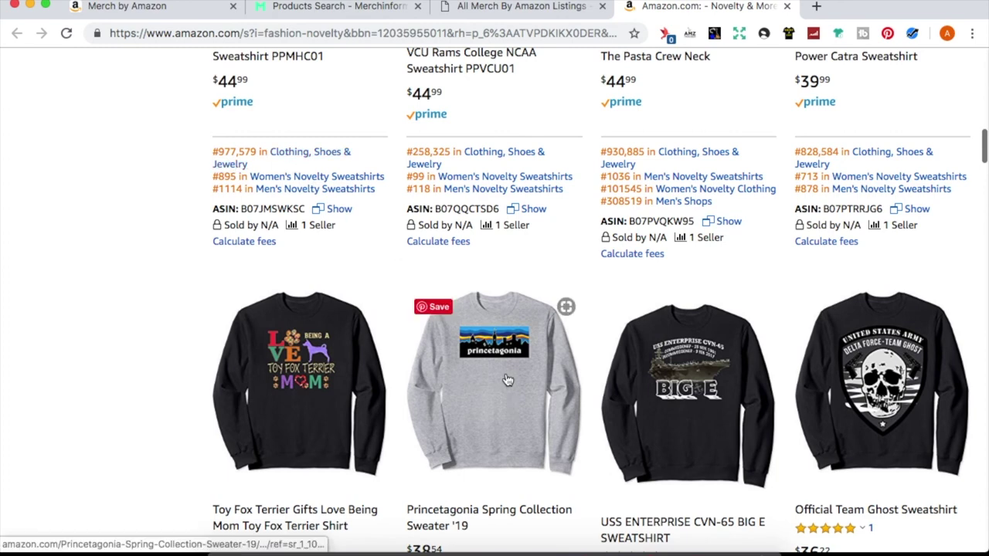
scroll(508, 379, down, 2)
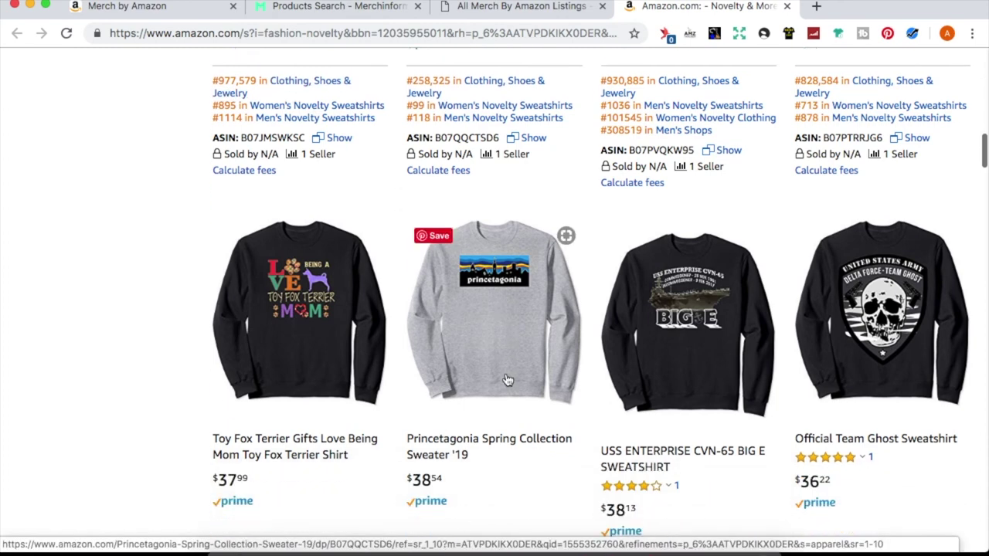
scroll(507, 380, up, 3)
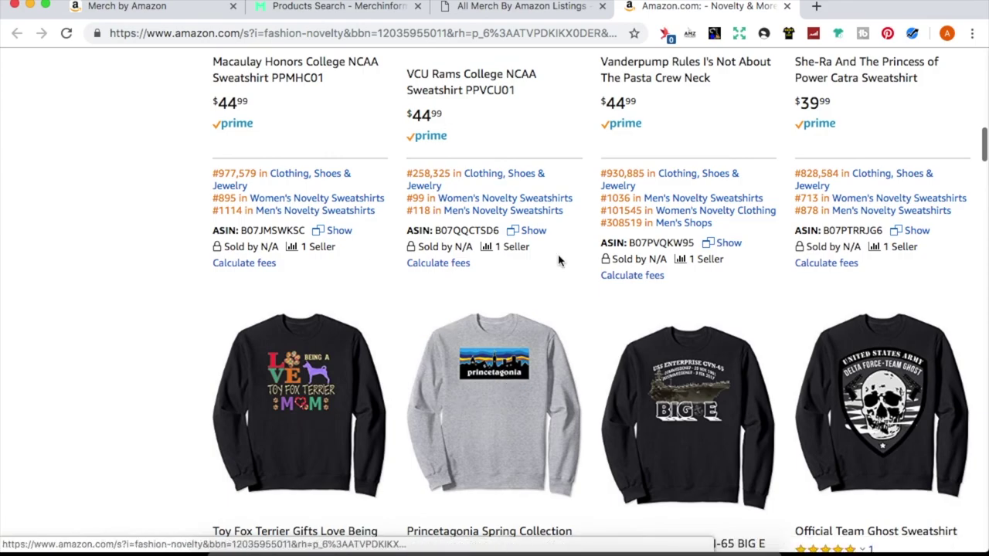
Examine the vintage birthday and retro city sweatshirt listings, and close the Amazon results.
scroll(500, 365, up, 10)
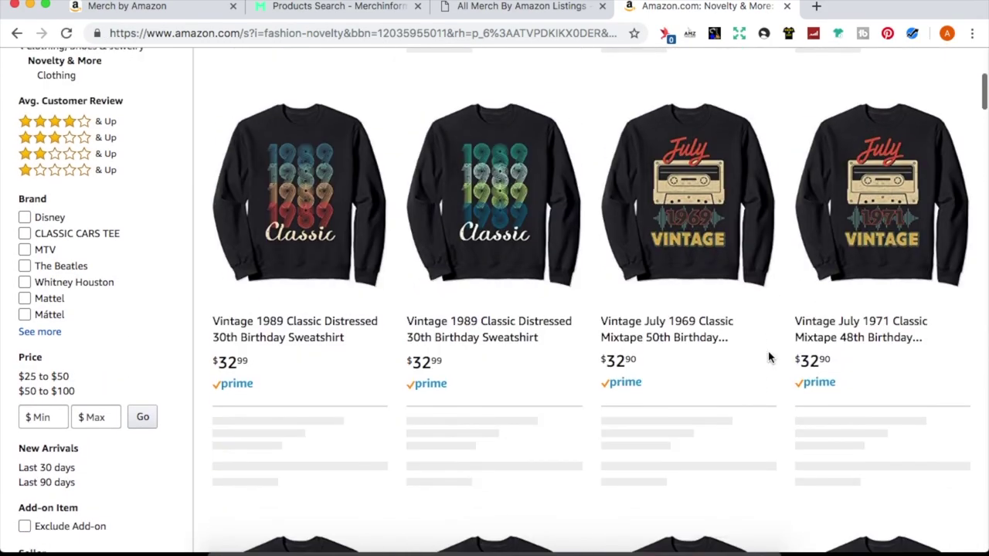
scroll(769, 357, down, 8)
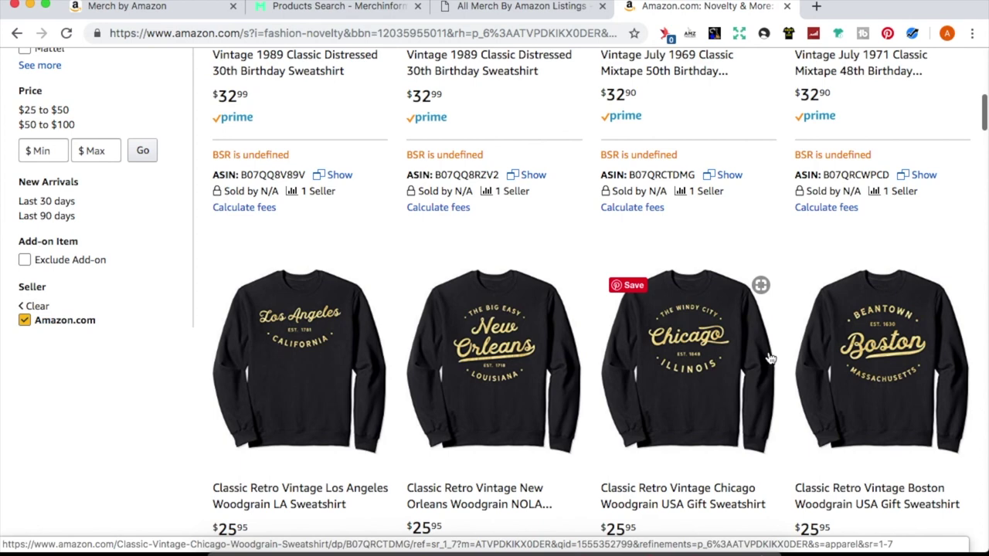
scroll(769, 357, up, 5)
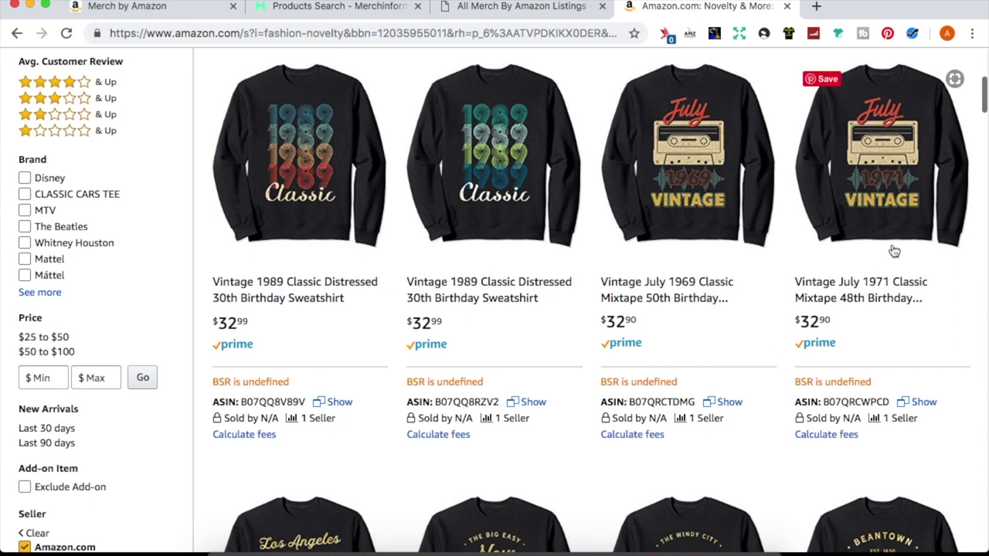
click(787, 6)
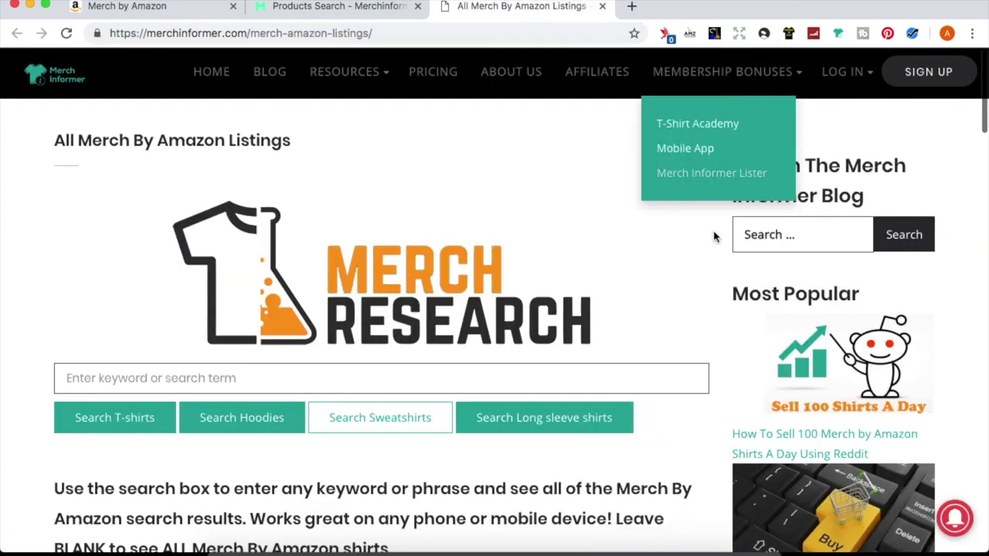